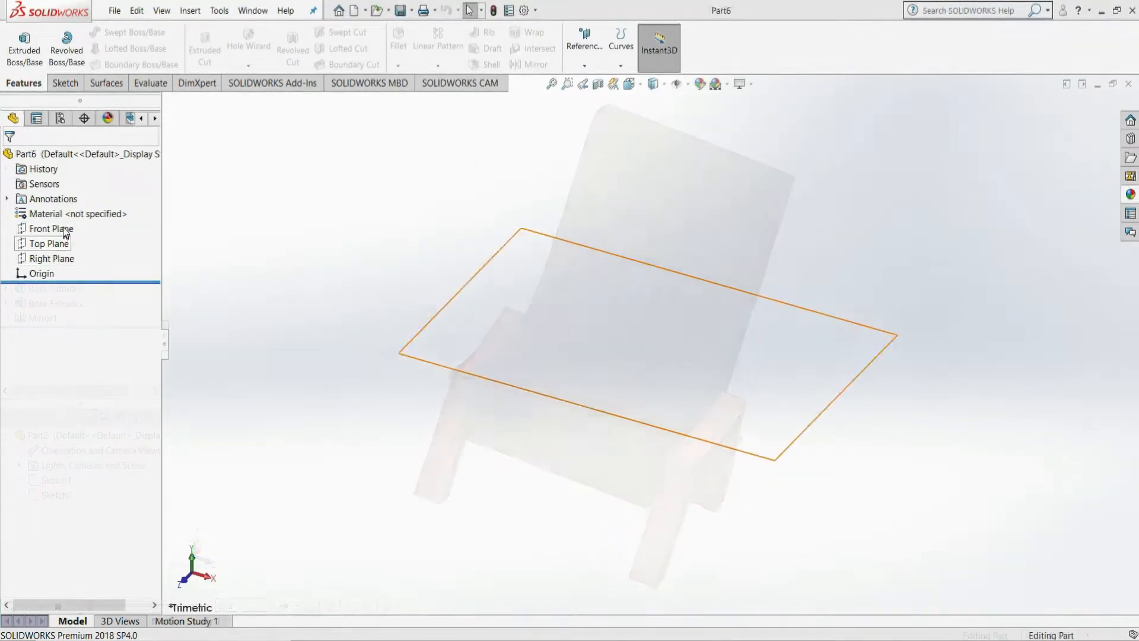
# On the Front Plane, sketch a horizontal line about 127 mm long through the origin and a line rising at about 64° from its right end
pyautogui.click(57, 229)
pyautogui.click(73, 209)
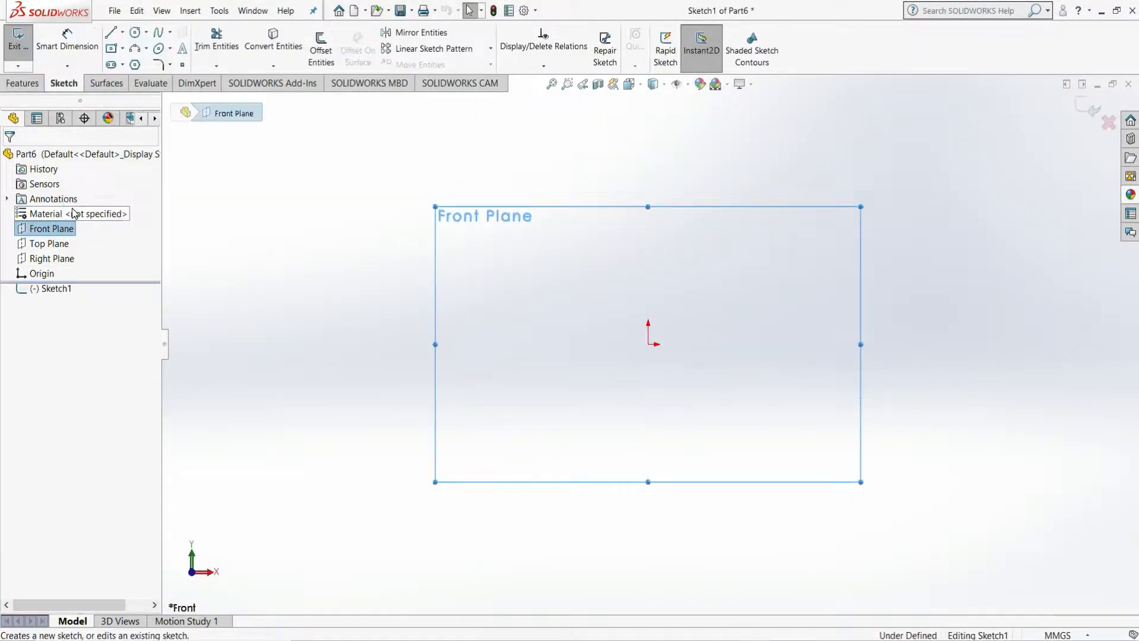
pyautogui.click(112, 35)
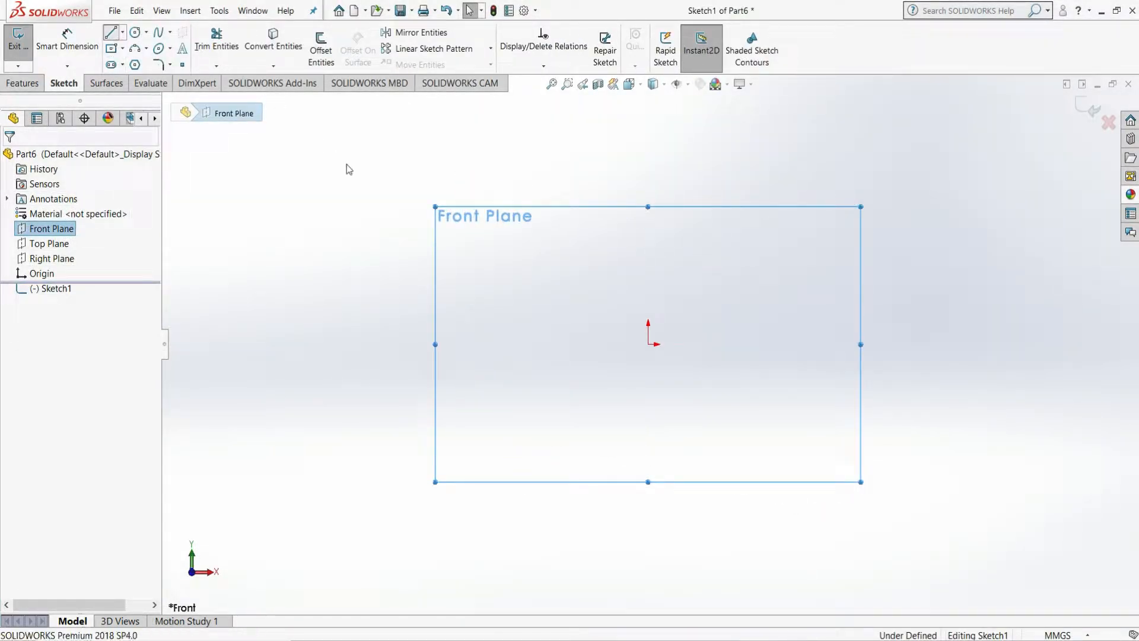
pyautogui.click(509, 344)
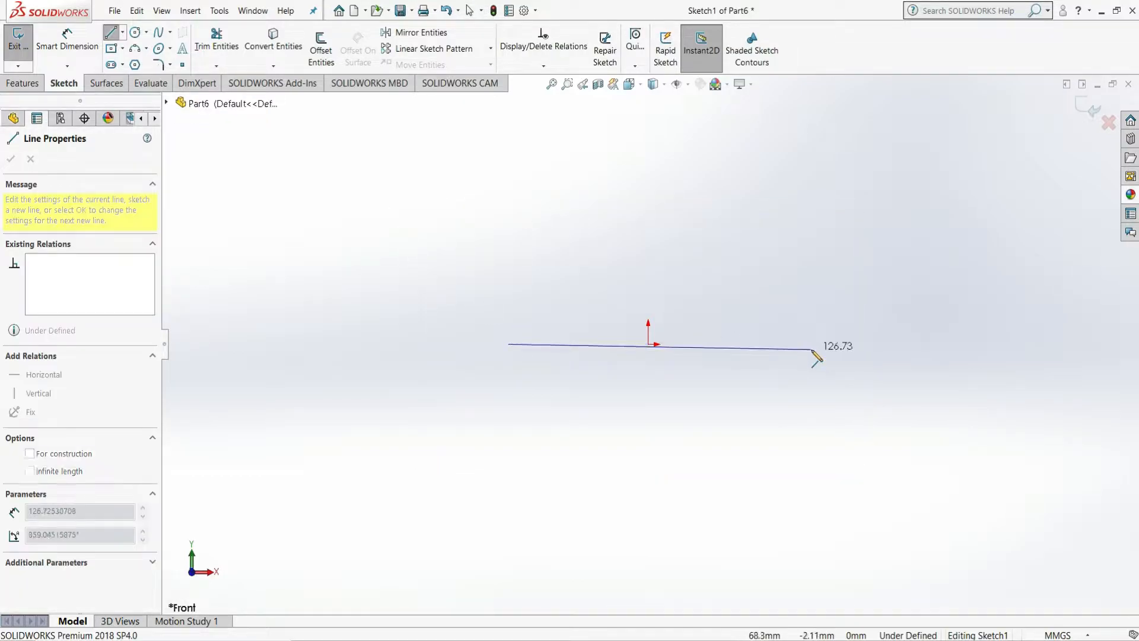
pyautogui.click(812, 344)
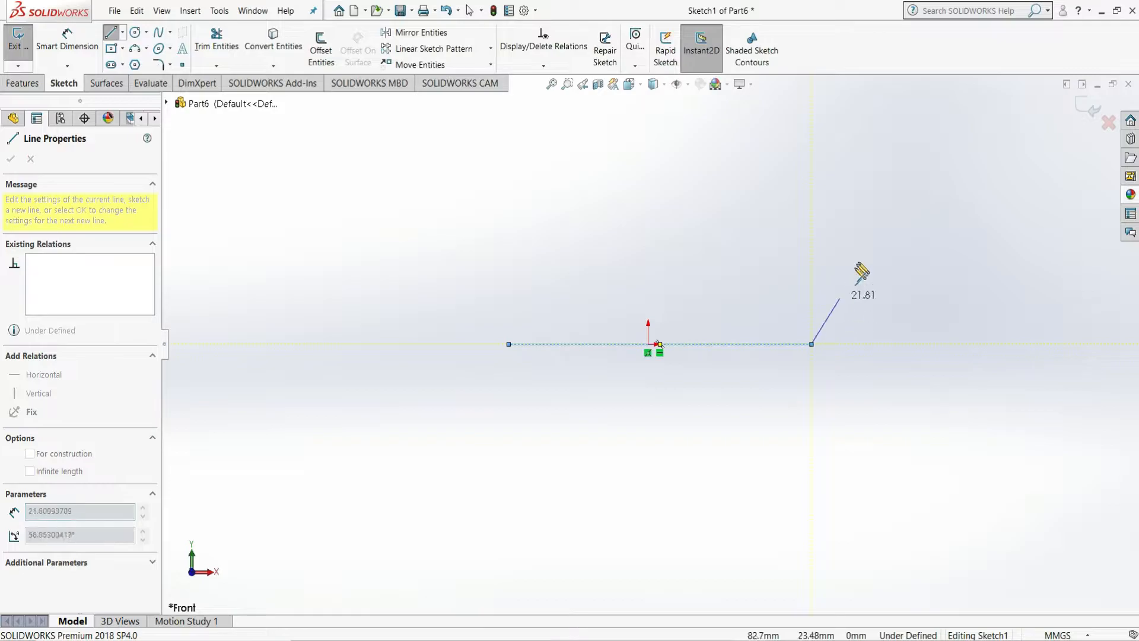
pyautogui.rightClick(885, 189)
pyautogui.click(899, 195)
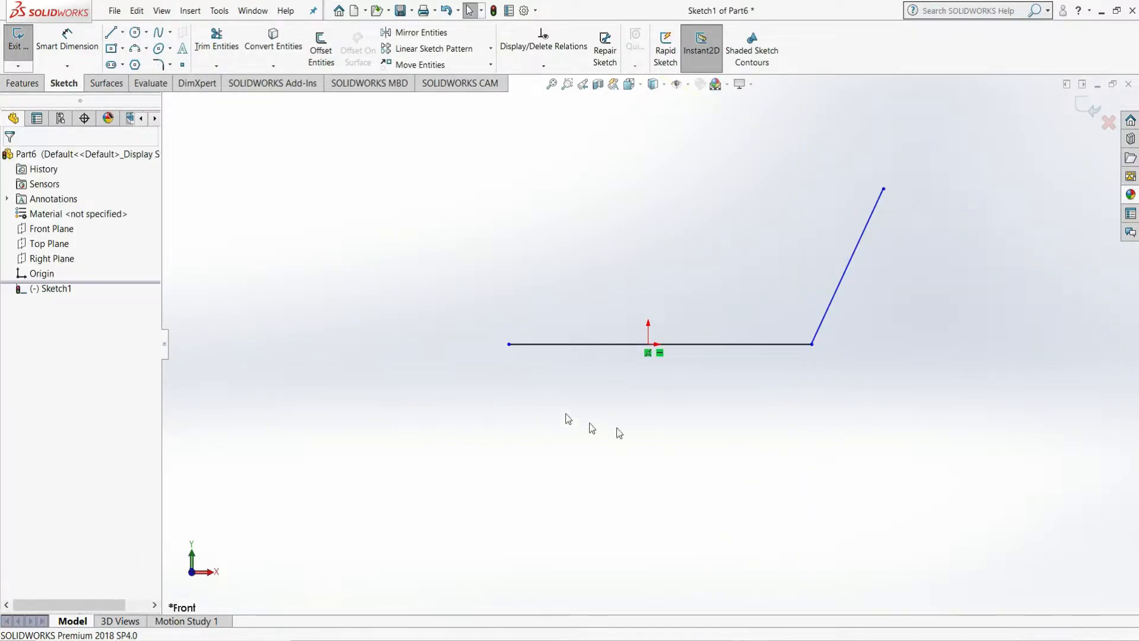
# Dimension the horizontal line to 93 mm and the slanted line to 87 mm
pyautogui.click(65, 47)
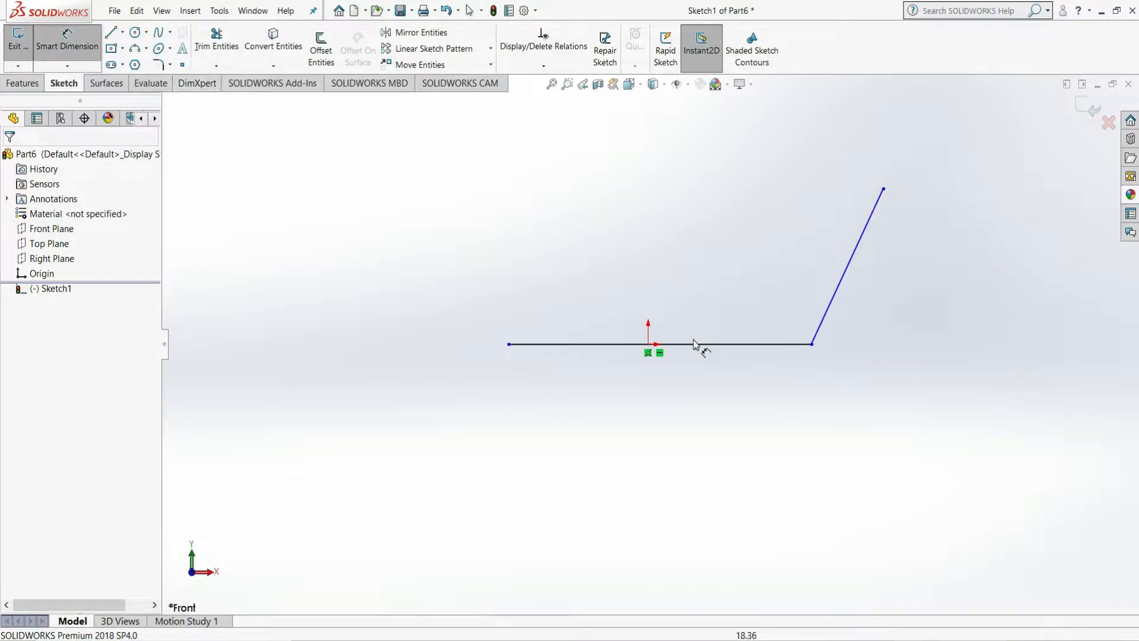
pyautogui.click(657, 345)
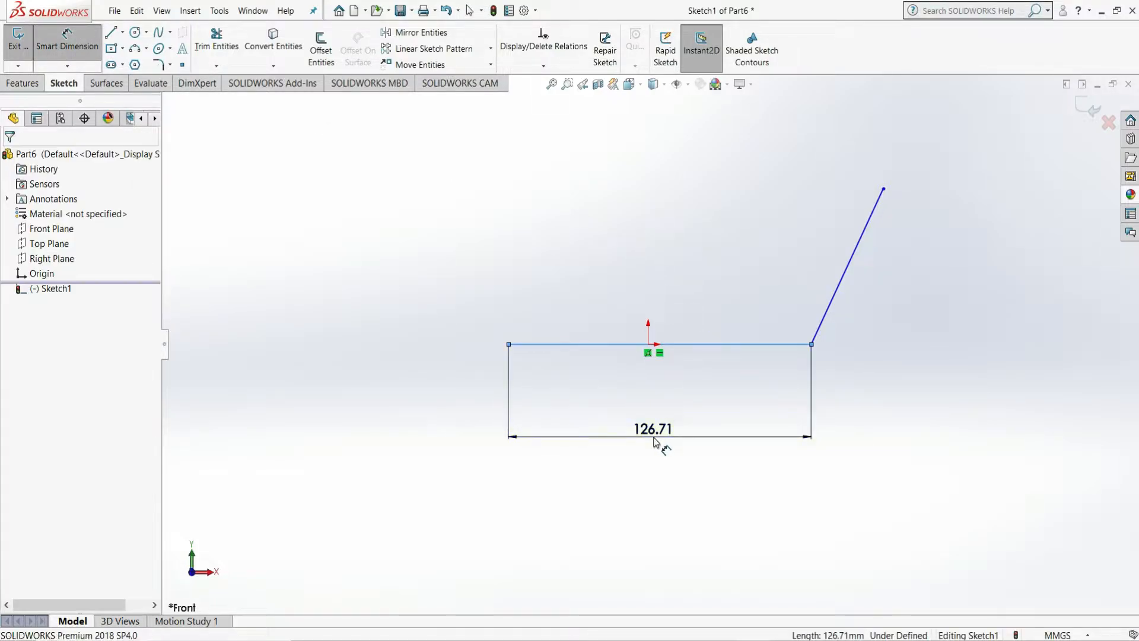
pyautogui.click(654, 442)
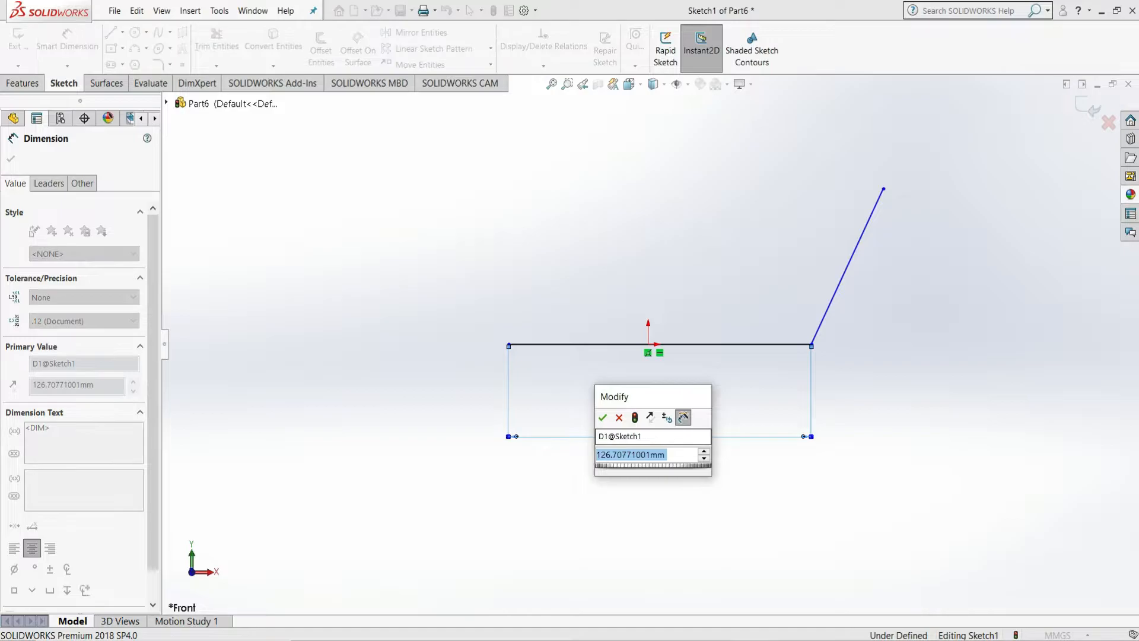
pyautogui.write('93')
pyautogui.press('Return')
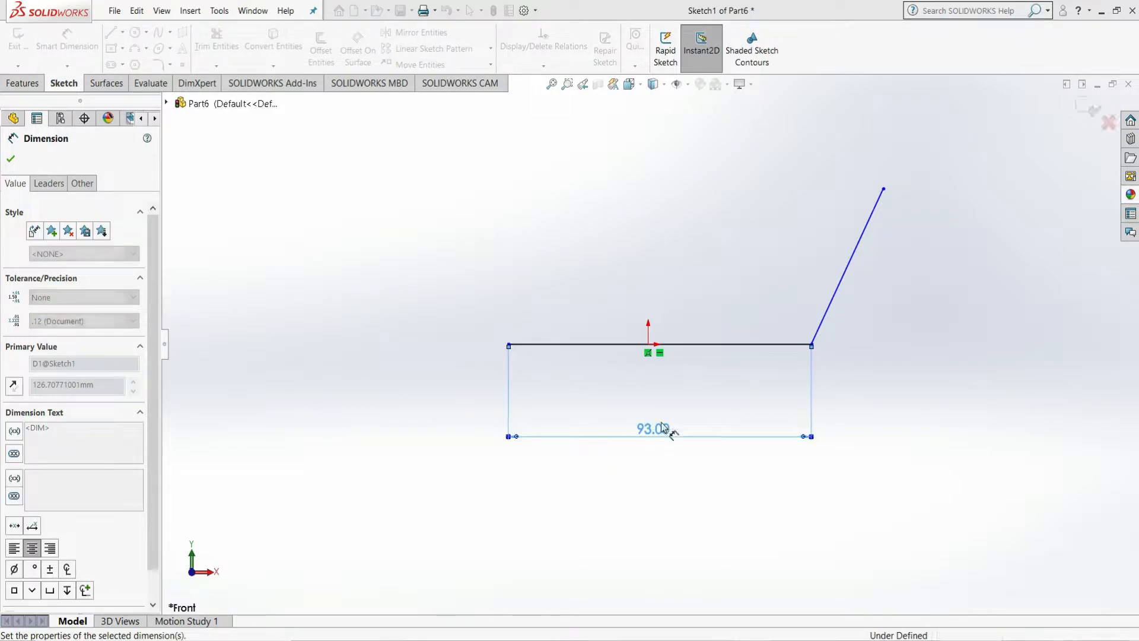
pyautogui.click(840, 284)
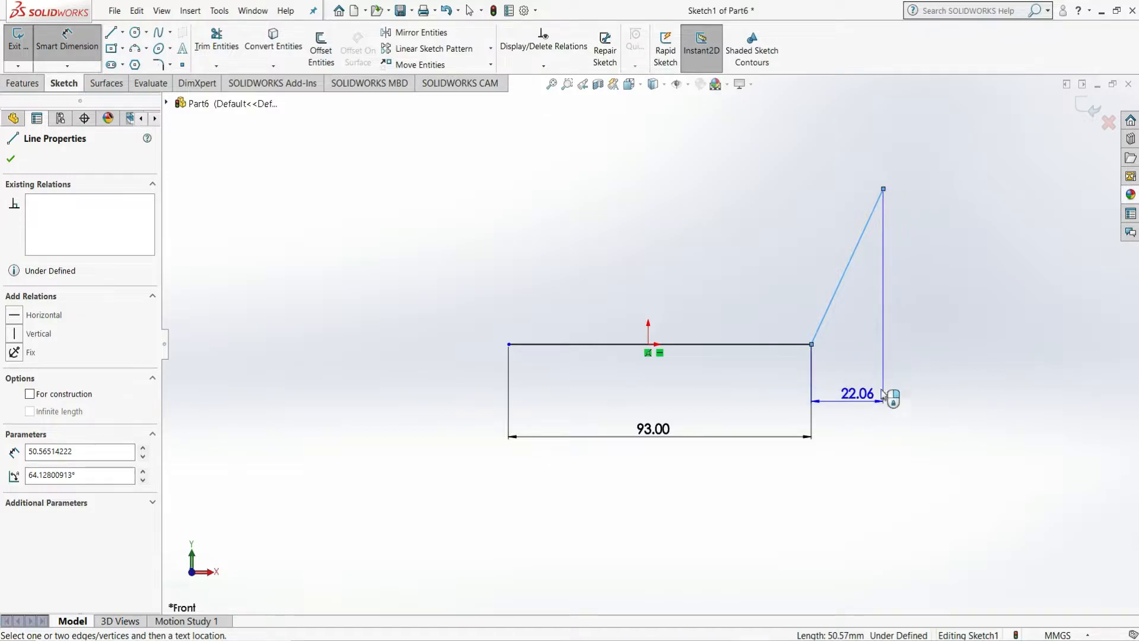
pyautogui.click(938, 376)
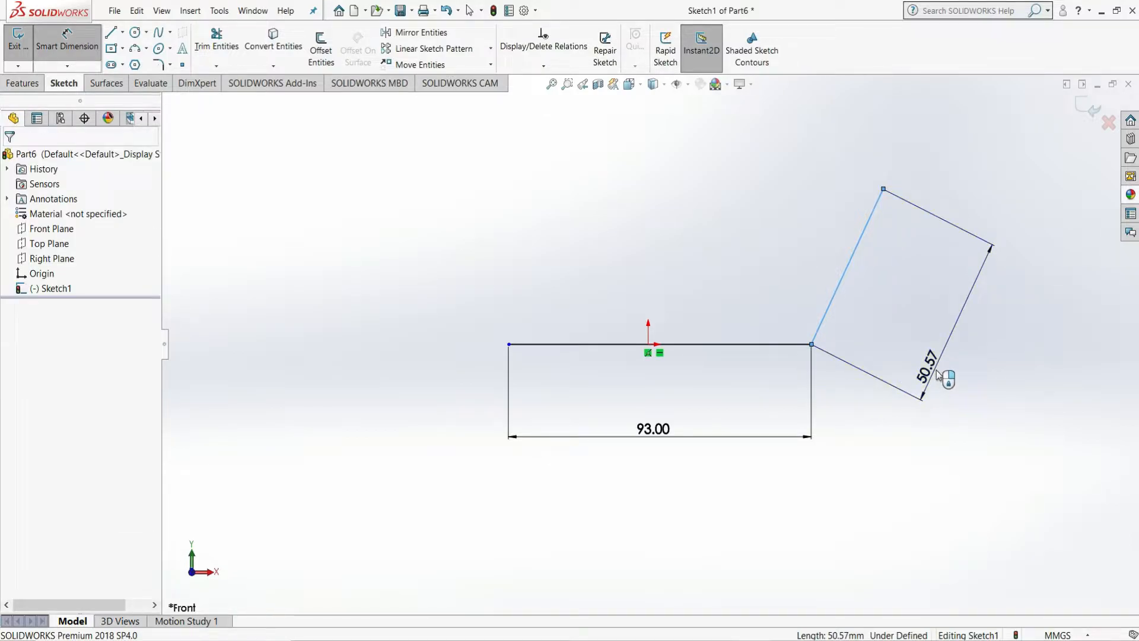
pyautogui.write('87')
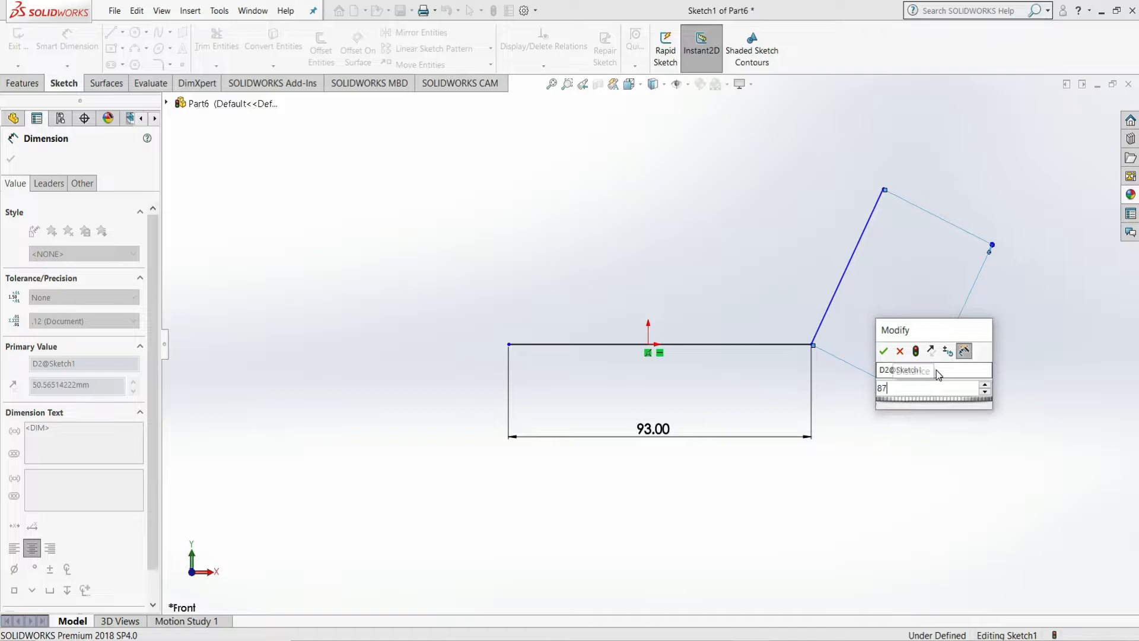
pyautogui.press('Return')
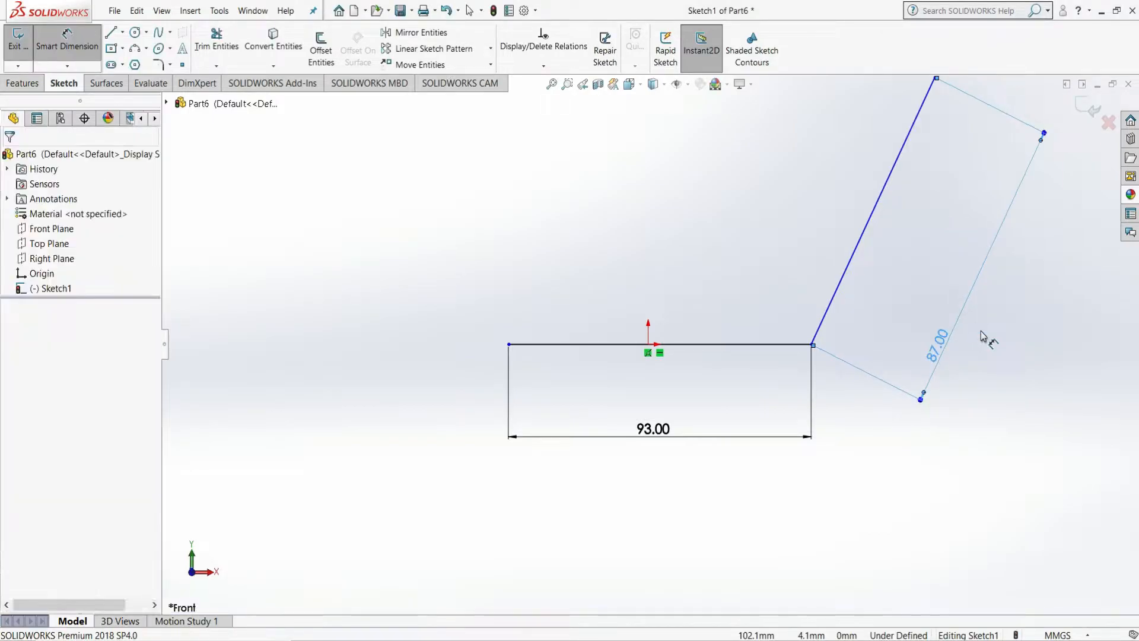
# Dimension the angle between the slanted line and the extension of the horizontal line to 80°
pyautogui.click(848, 289)
pyautogui.click(792, 344)
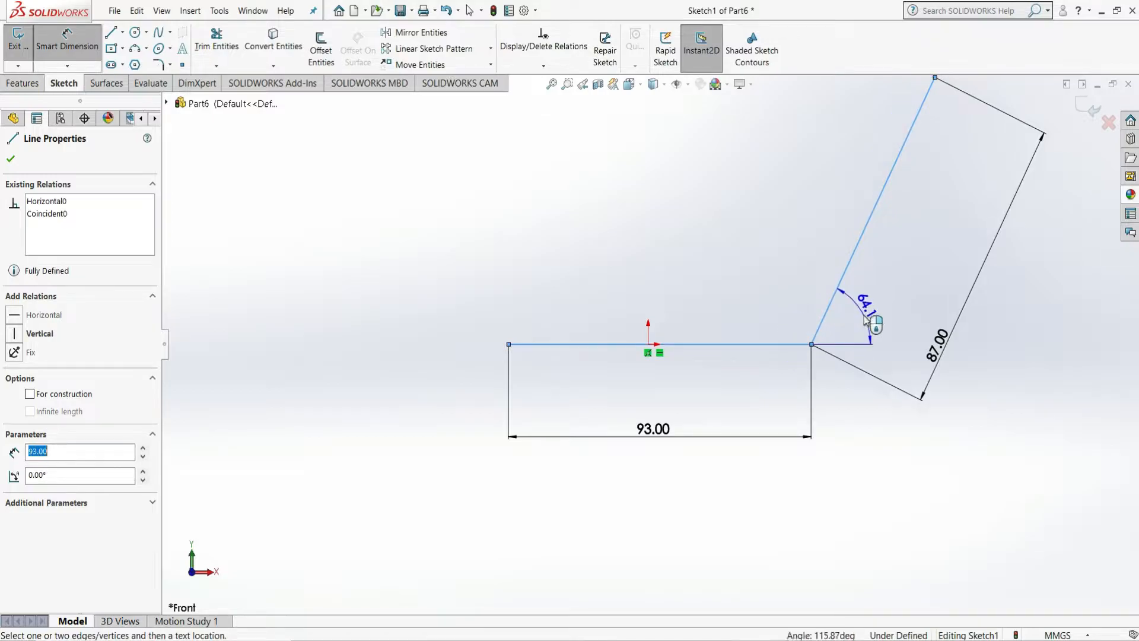
pyautogui.click(866, 319)
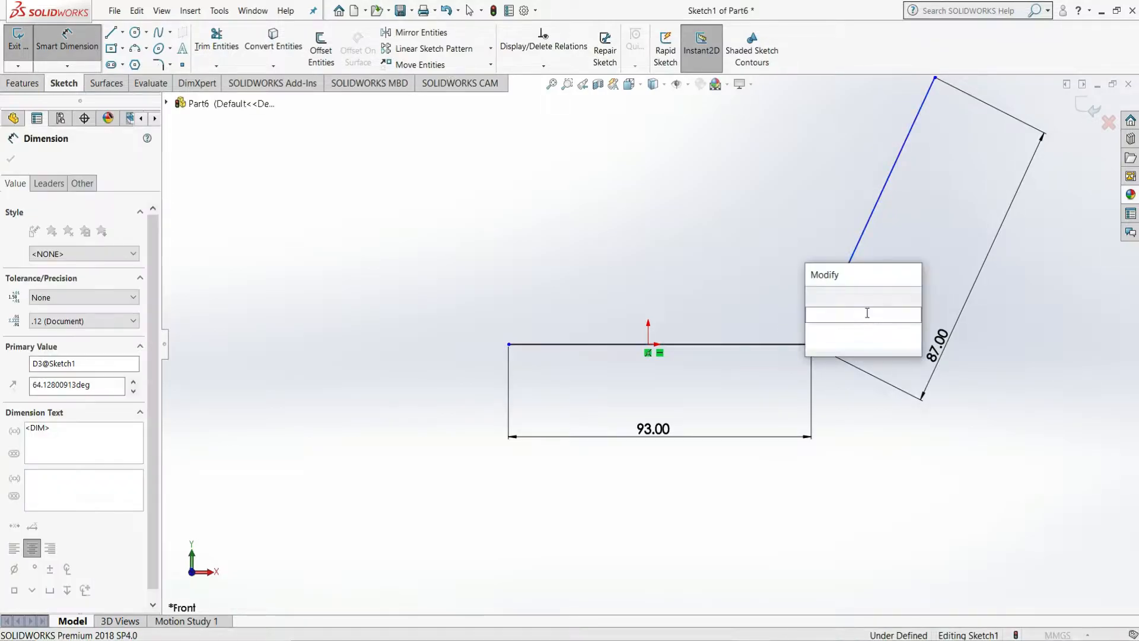
pyautogui.write('80')
pyautogui.press('Return')
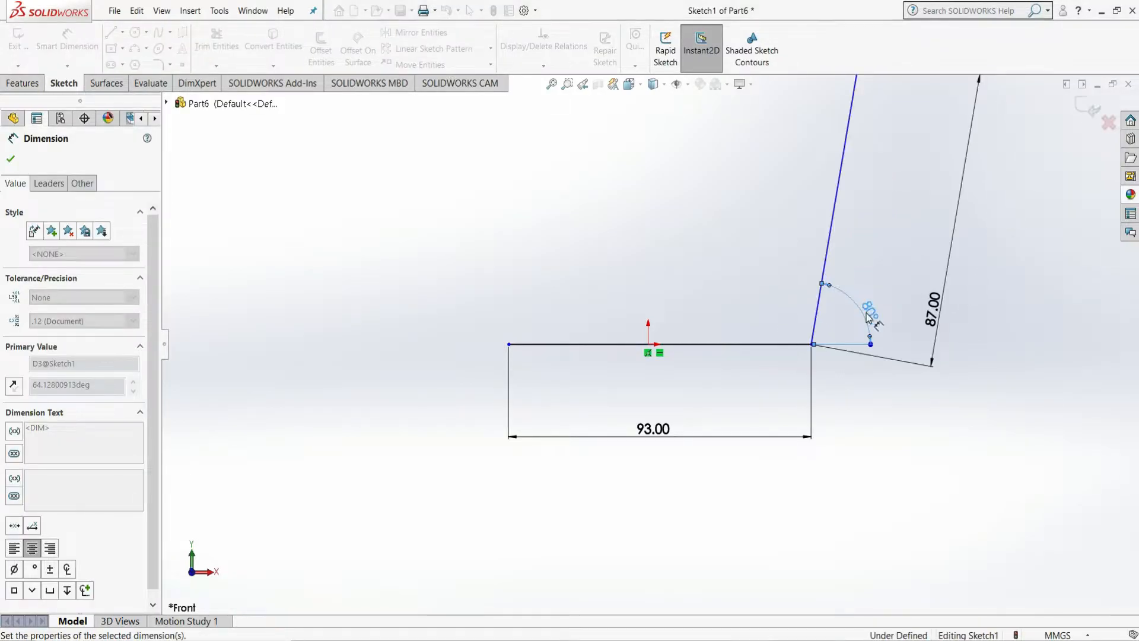
pyautogui.rightClick(872, 305)
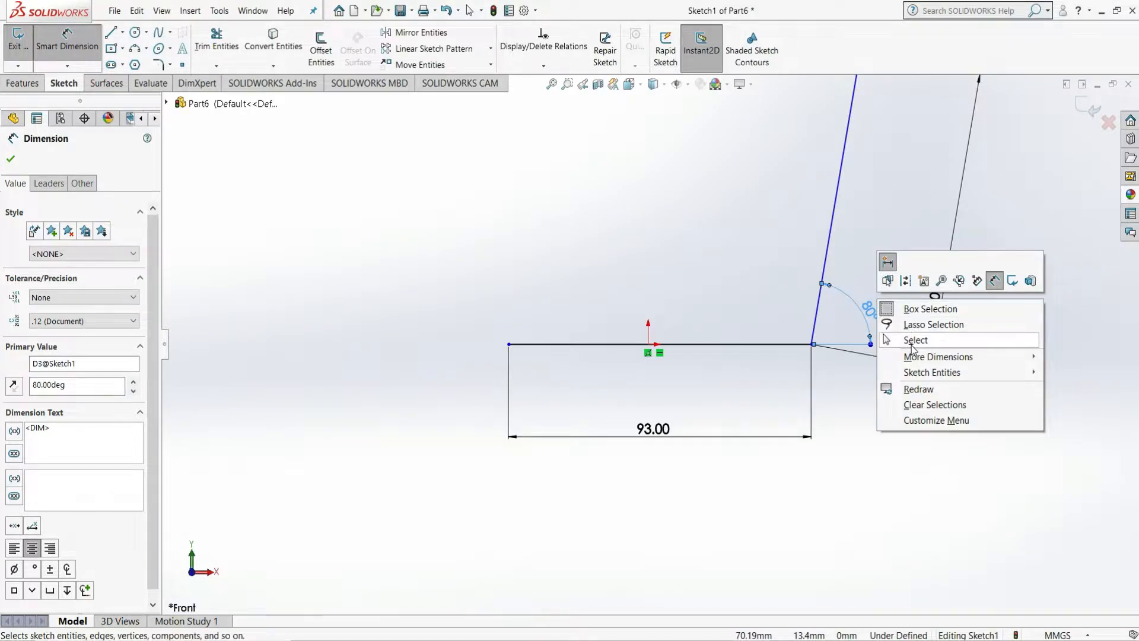
pyautogui.click(912, 339)
# Offset the connected pair of lines 20 mm toward the upper left with the direction reversed, and reposition the offset dimension
pyautogui.scroll(3, 812, 396)
pyautogui.scroll(-2, 675, 289)
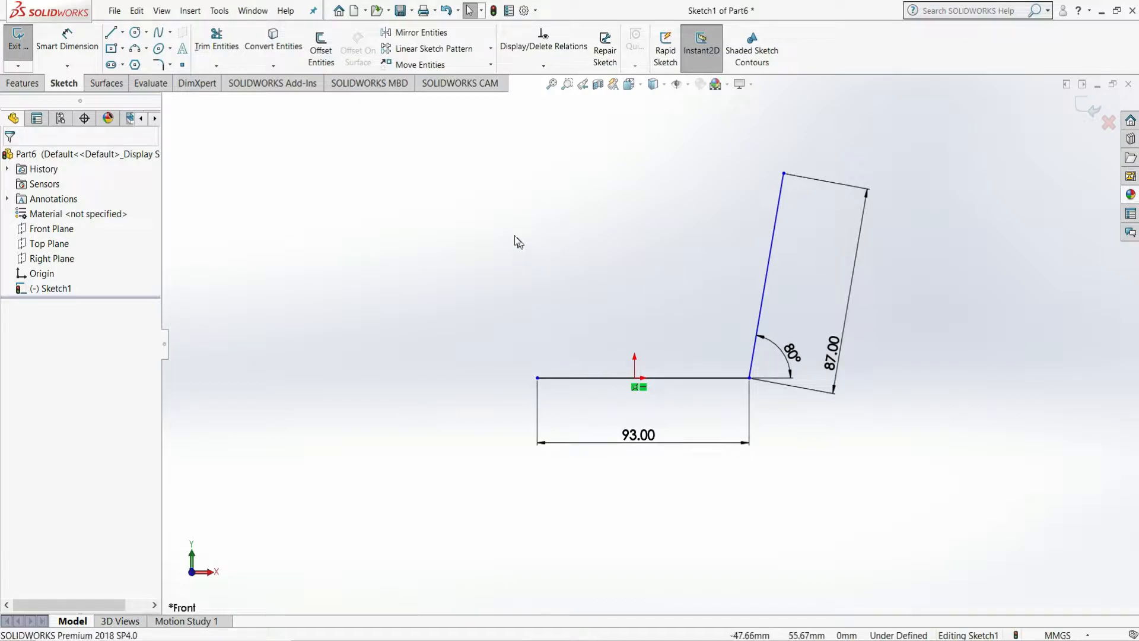
pyautogui.click(321, 50)
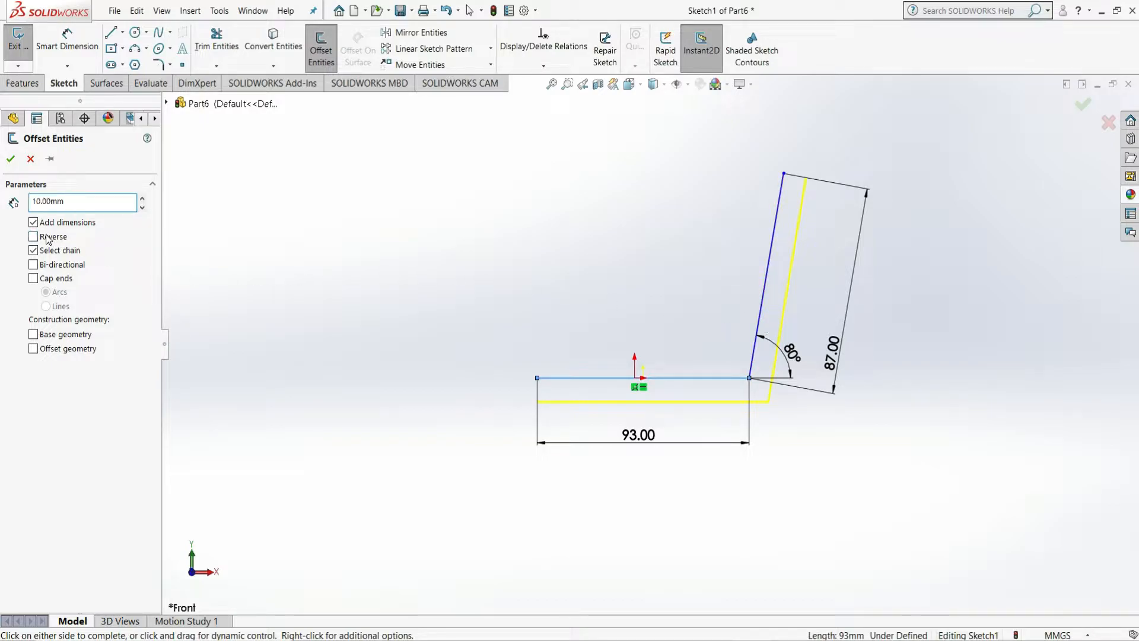
pyautogui.write('20')
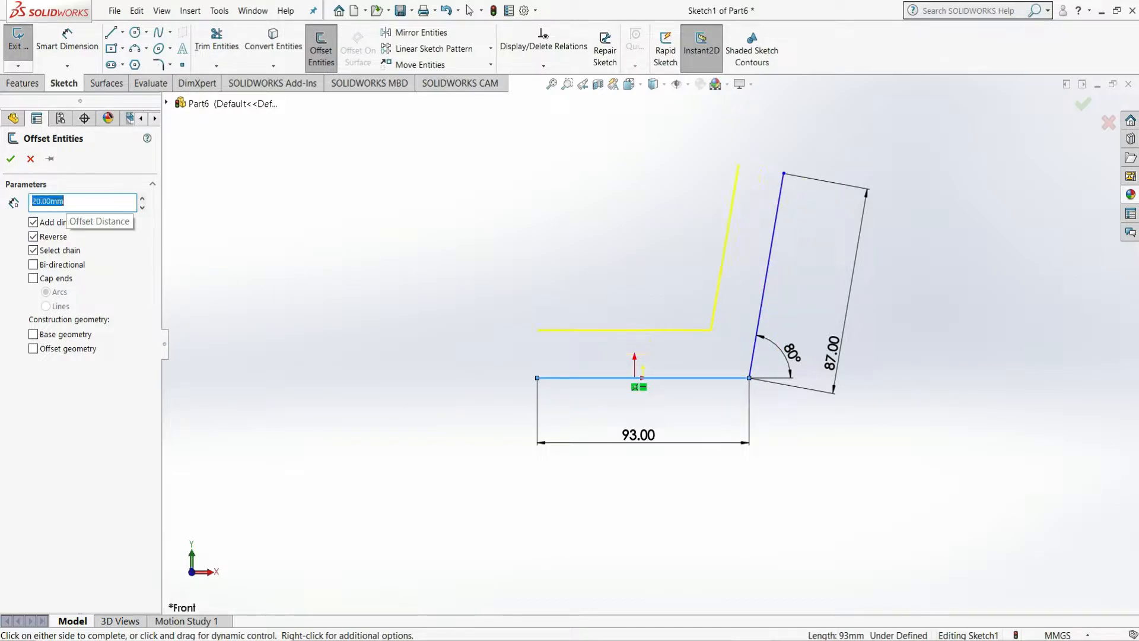
pyautogui.click(10, 159)
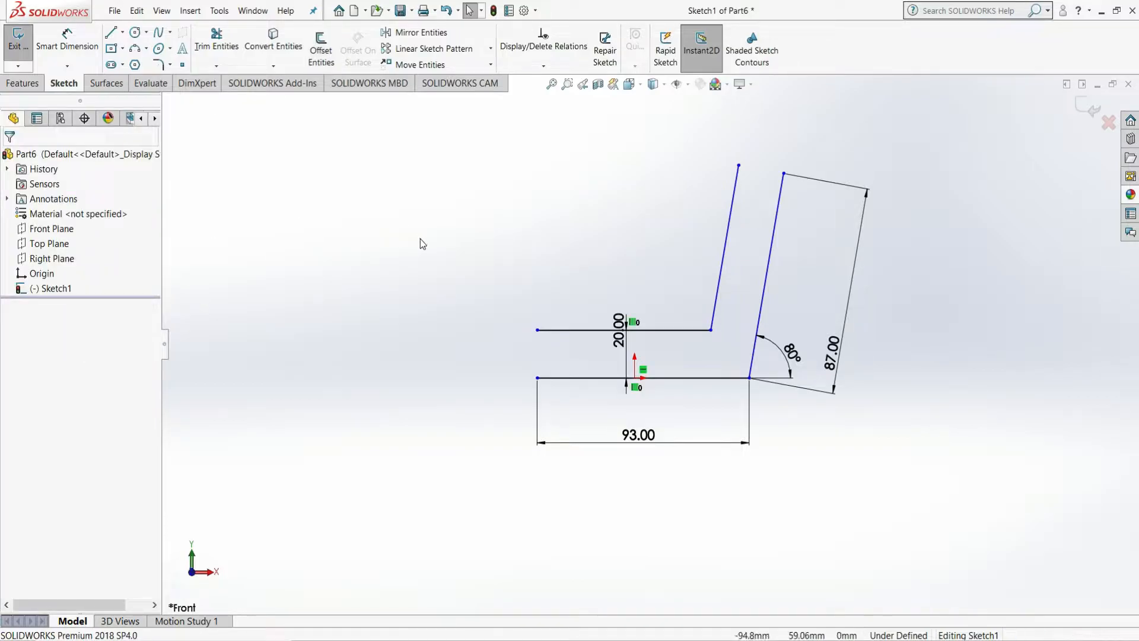
pyautogui.click(620, 344)
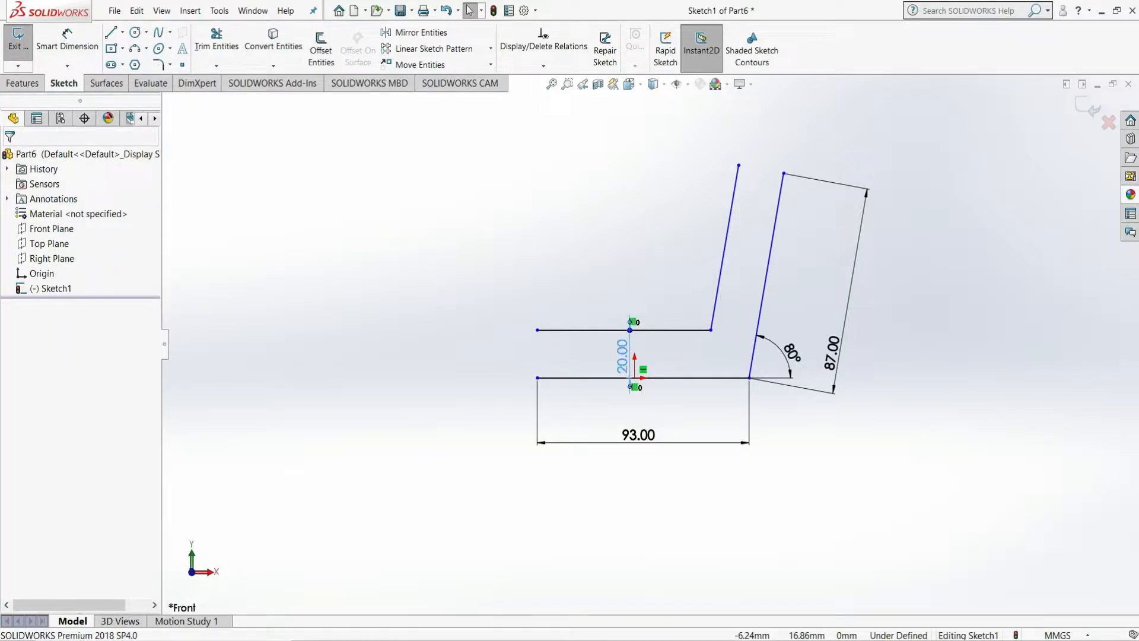
pyautogui.click(783, 439)
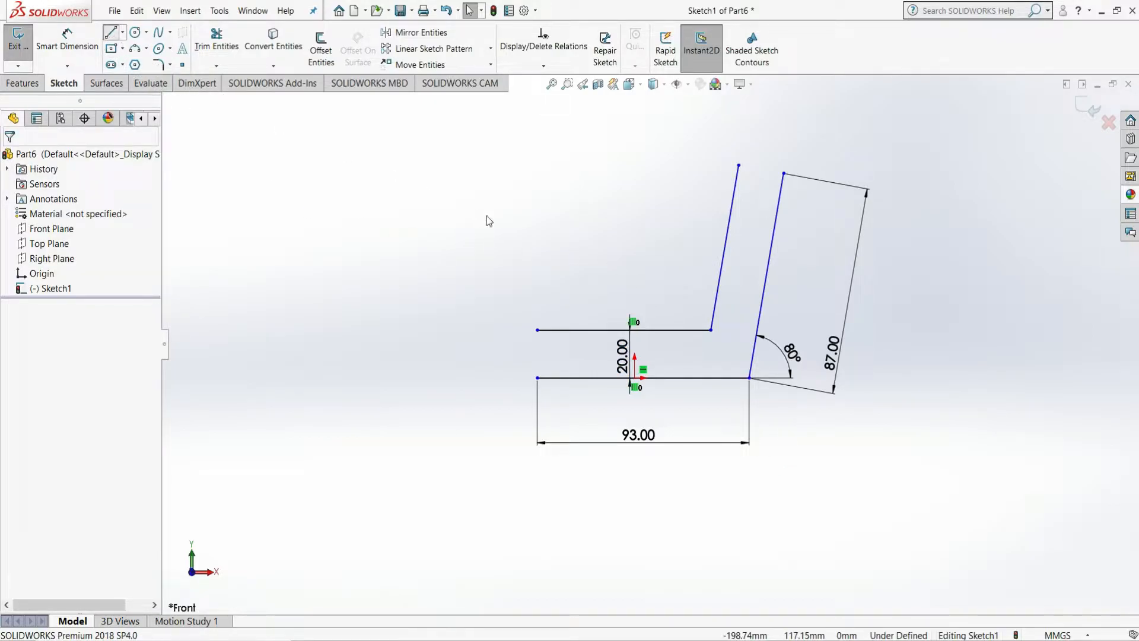
# Close the profile with straight lines across the open ends of the seat and the backrest
pyautogui.click(537, 331)
pyautogui.click(537, 378)
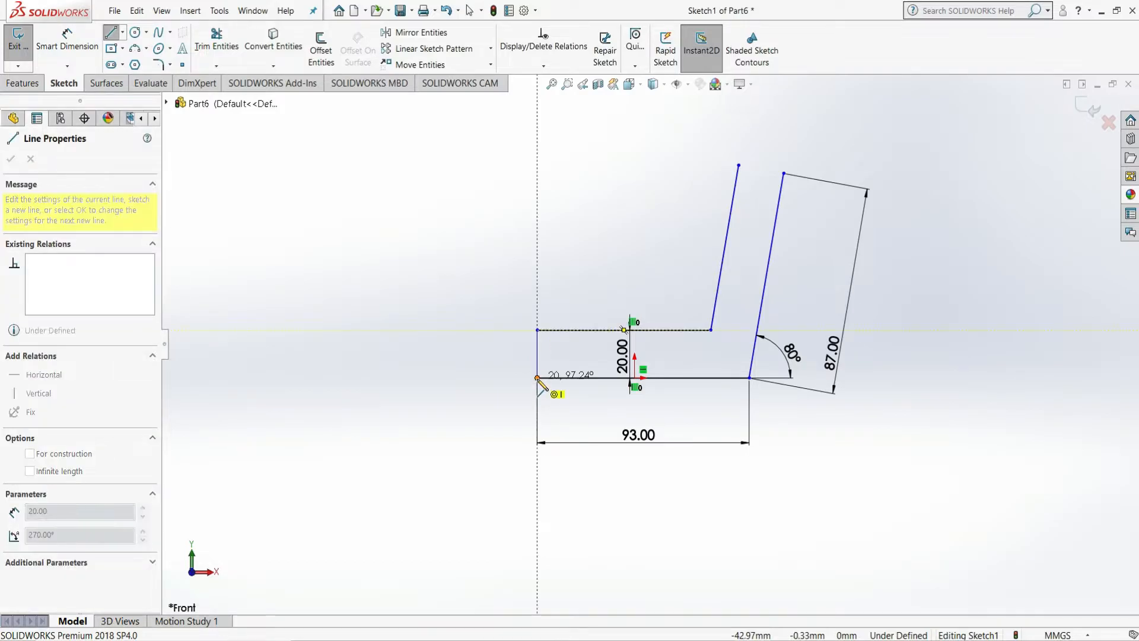
pyautogui.click(738, 166)
pyautogui.click(784, 173)
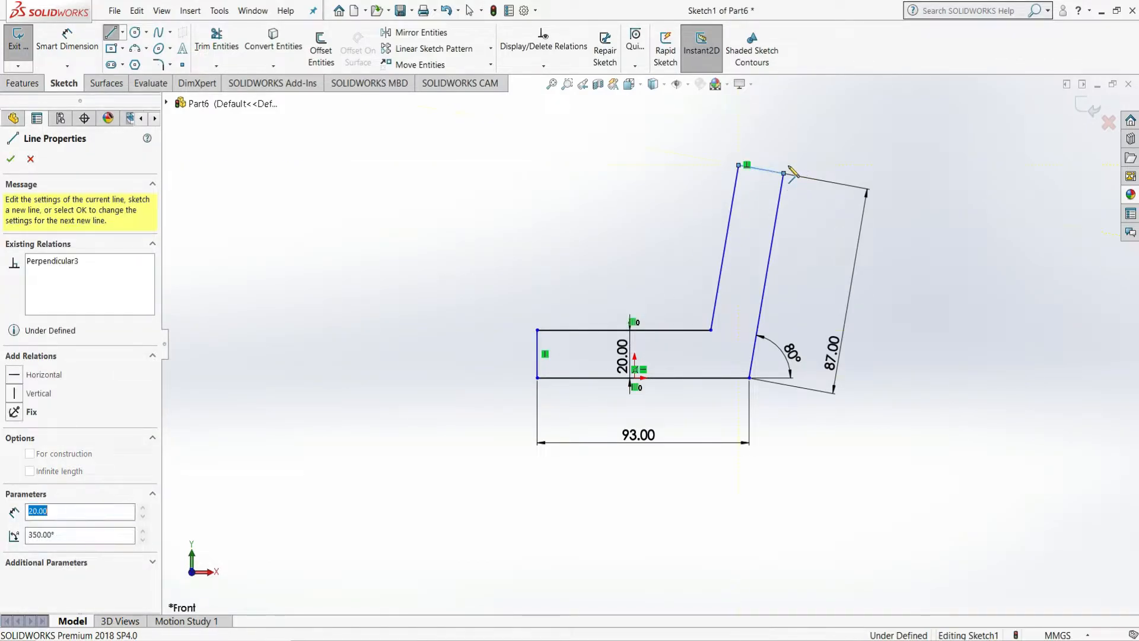
pyautogui.rightClick(789, 163)
pyautogui.click(803, 172)
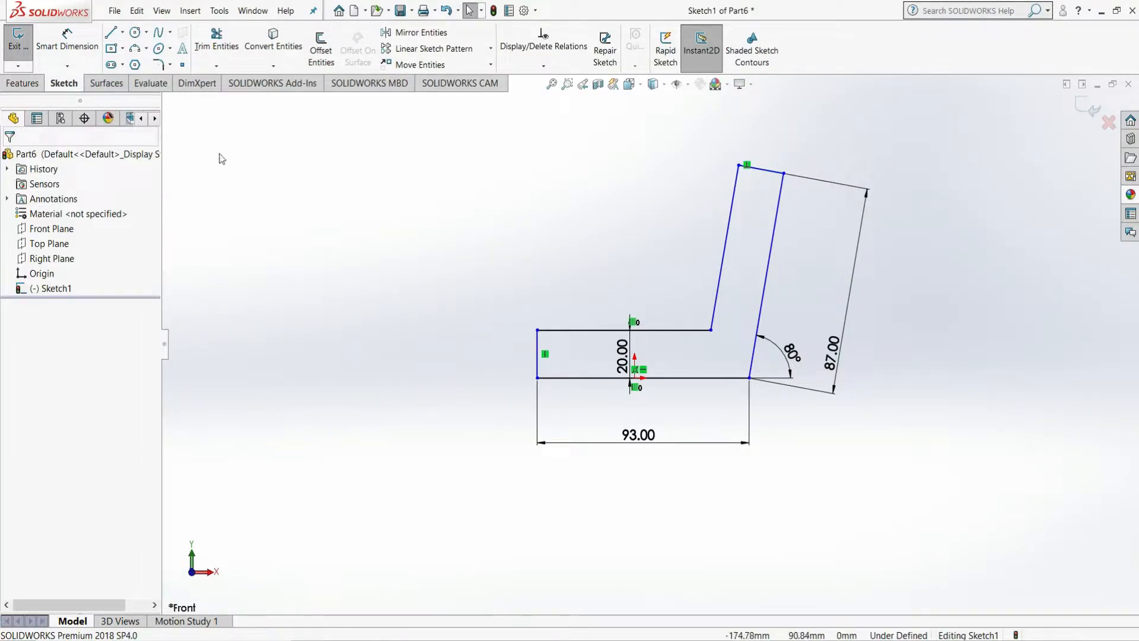
# Fillet the inner corner between the seat and the backrest with a 20 mm radius
pyautogui.click(159, 65)
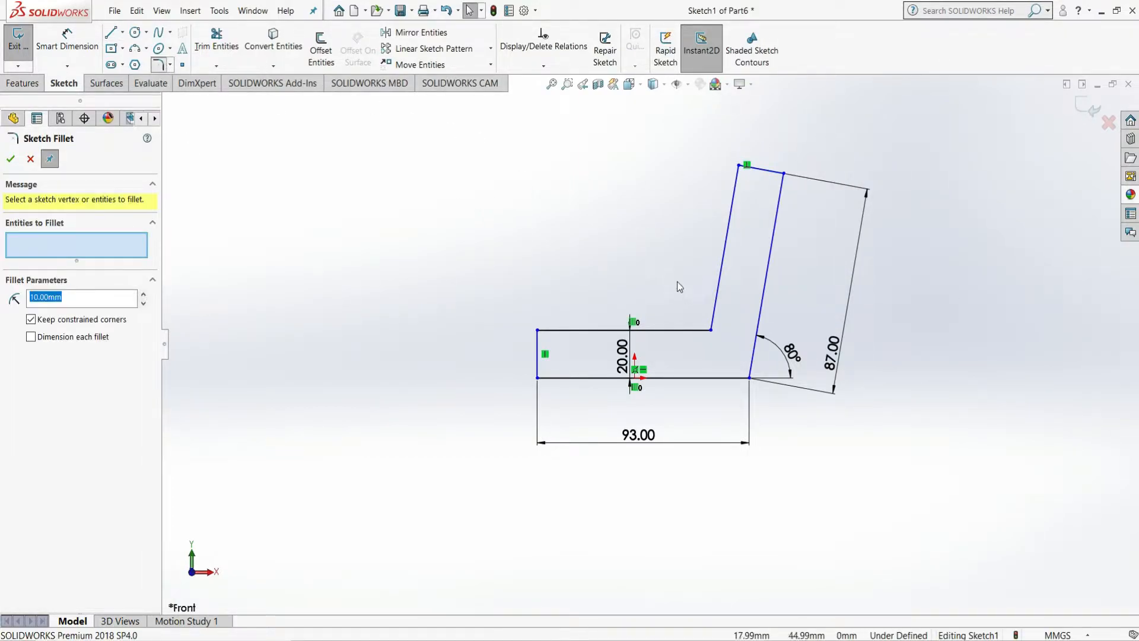
pyautogui.click(711, 331)
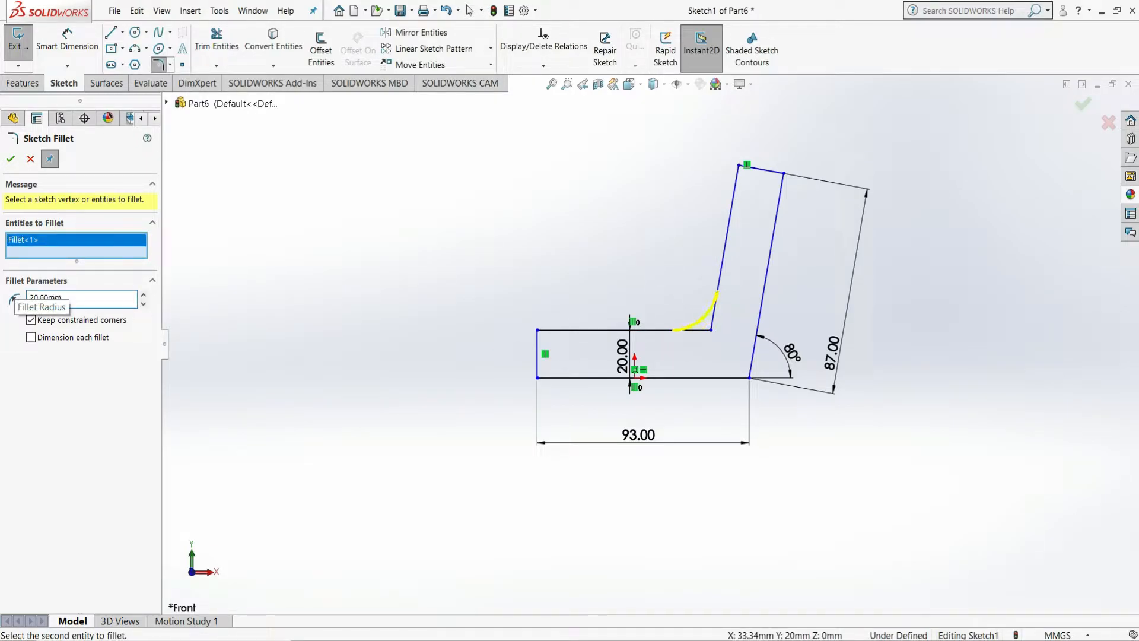
pyautogui.click(10, 160)
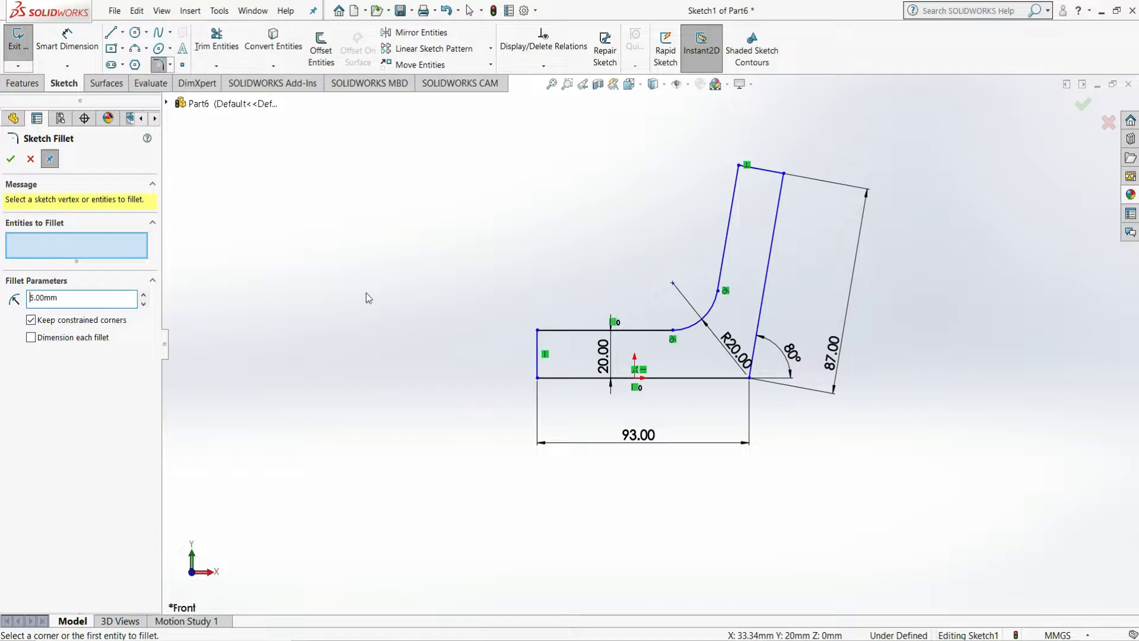
# Fillet the seat's upper front corner and the backrest's upper front corner with a 5 mm radius
pyautogui.click(538, 330)
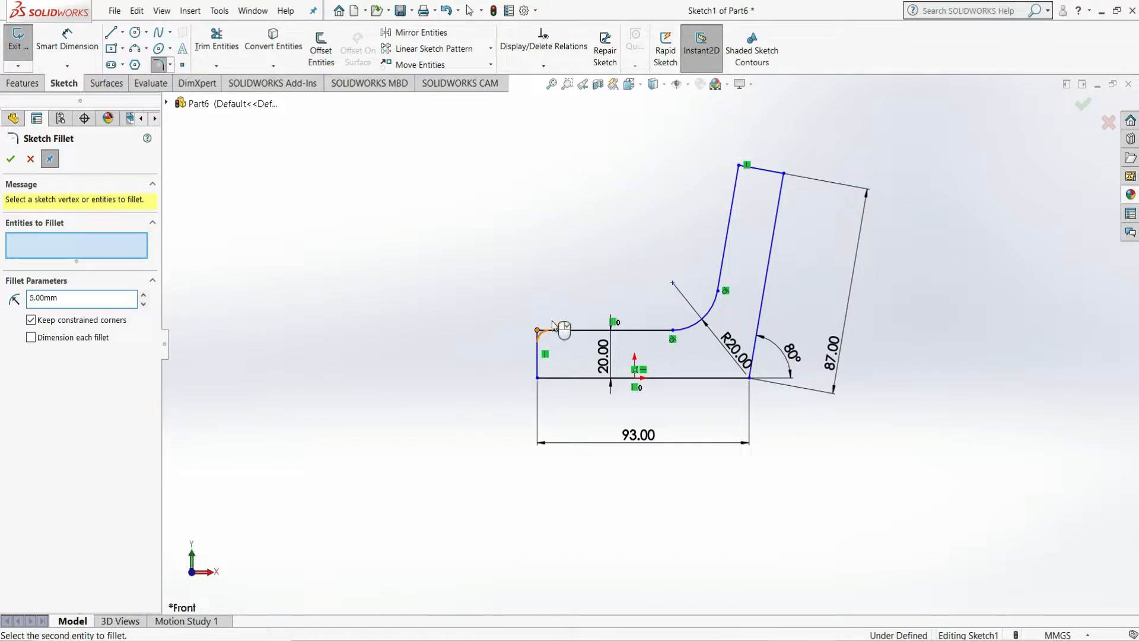
pyautogui.click(739, 166)
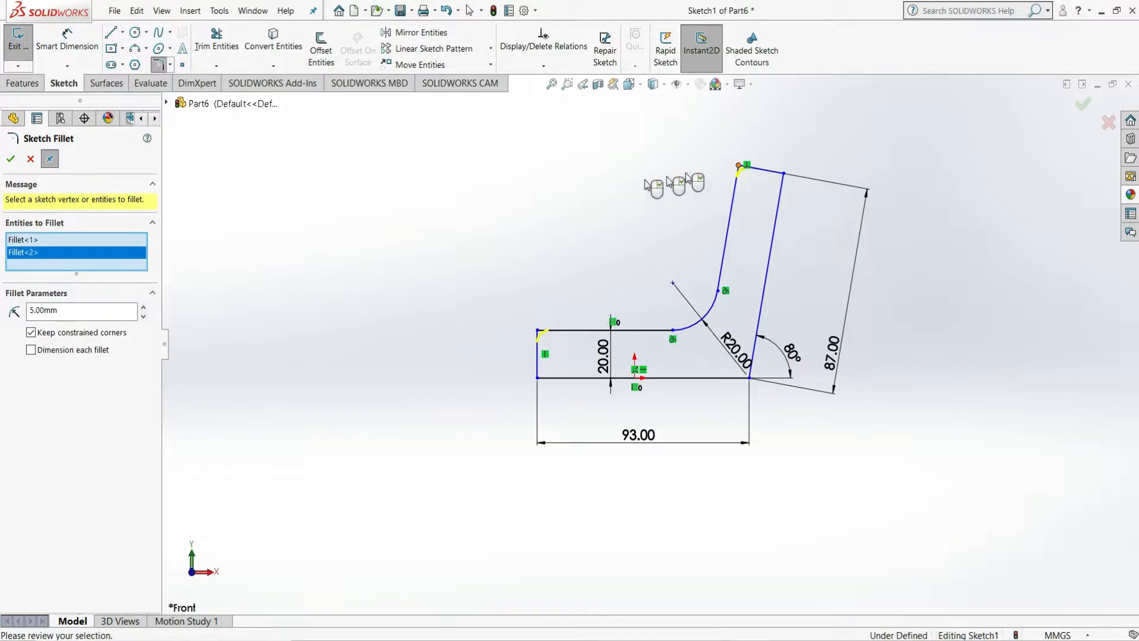
pyautogui.click(9, 159)
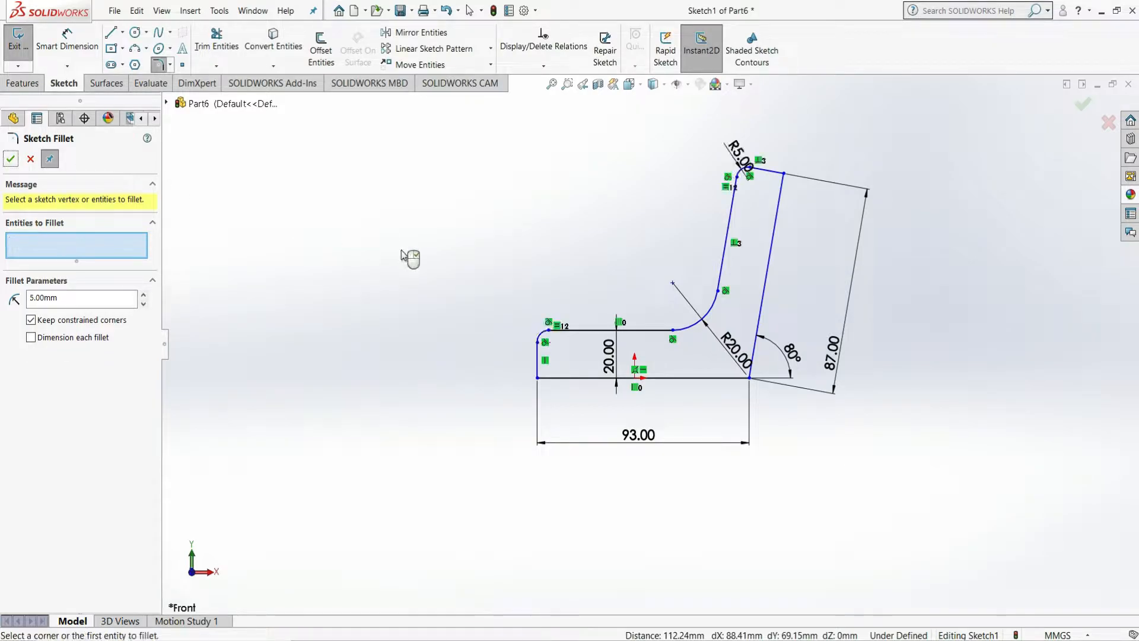
pyautogui.press('Escape')
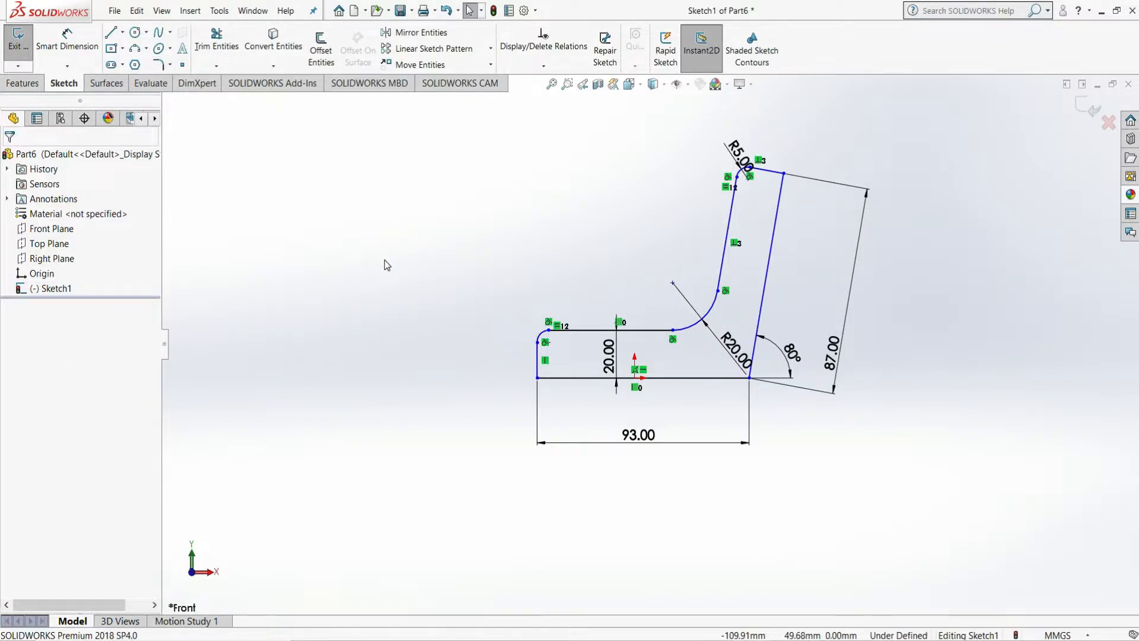
# Dimension the horizontal distance from the origin to the seat's vertical front line, accepting the existing value
pyautogui.click(67, 42)
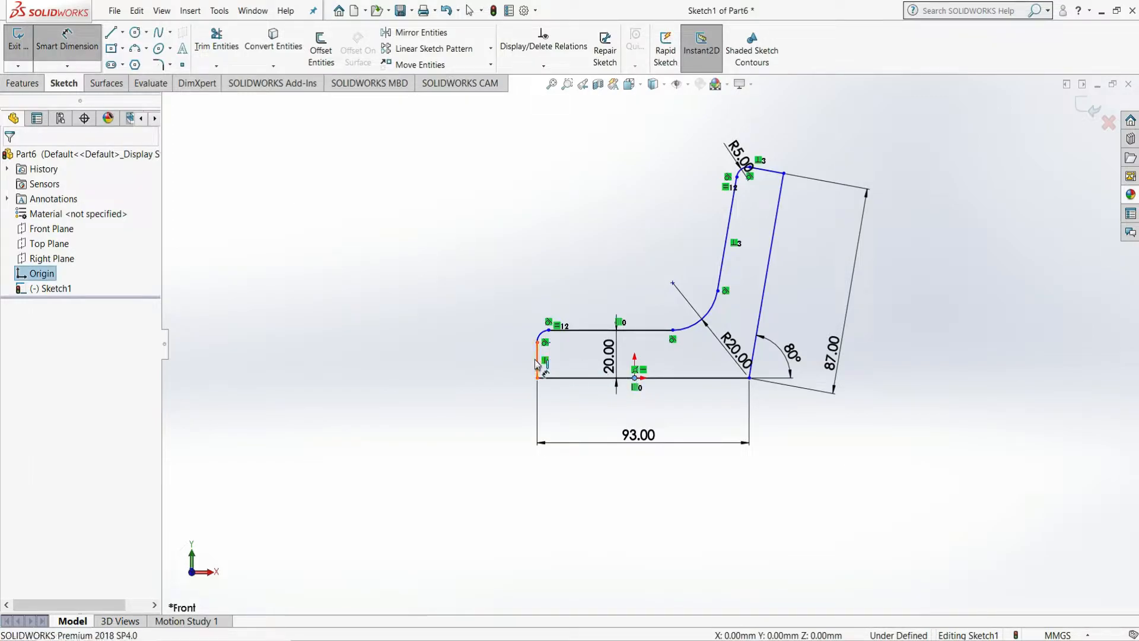
pyautogui.click(538, 359)
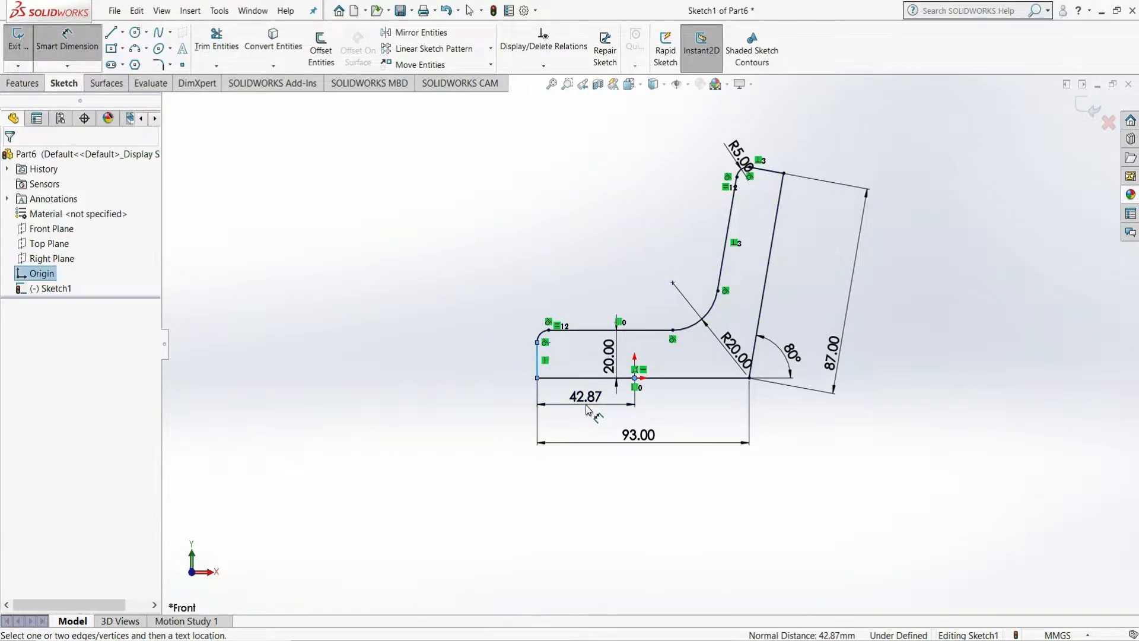
pyautogui.click(586, 409)
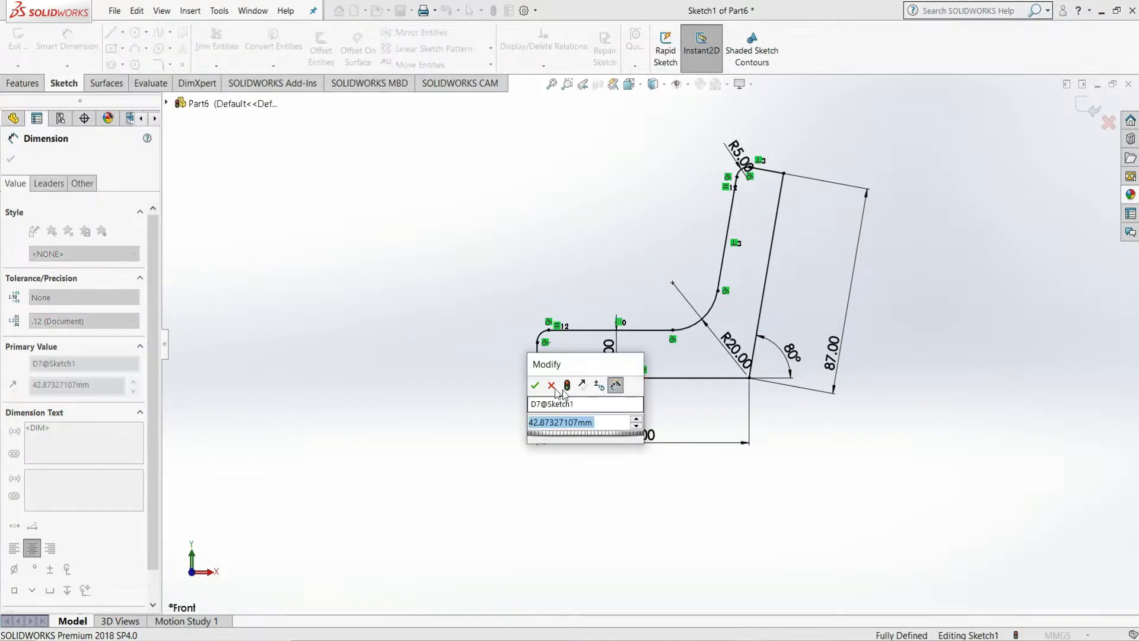
pyautogui.click(535, 386)
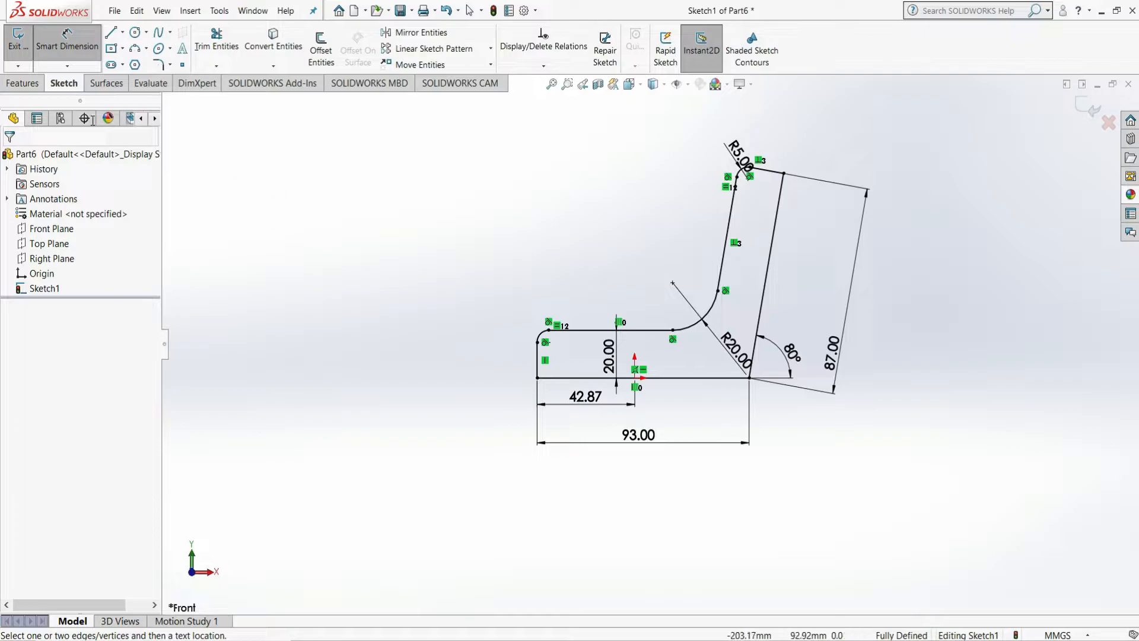
# Extrude the chair profile 70 mm with the Mid Plane end condition
pyautogui.click(23, 83)
pyautogui.click(24, 53)
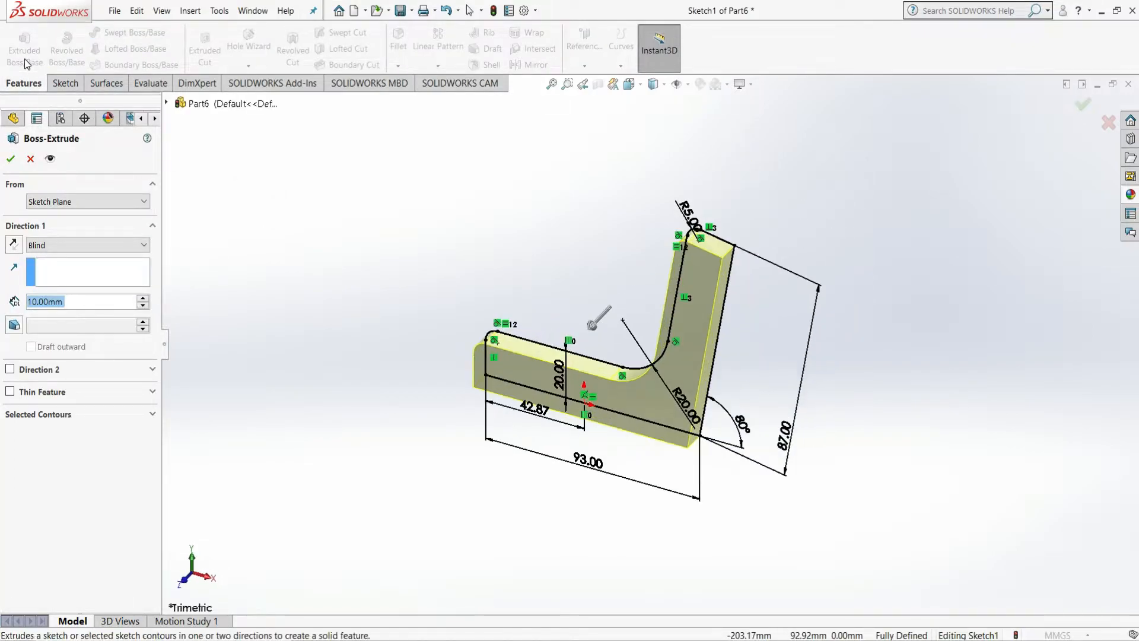
pyautogui.click(72, 245)
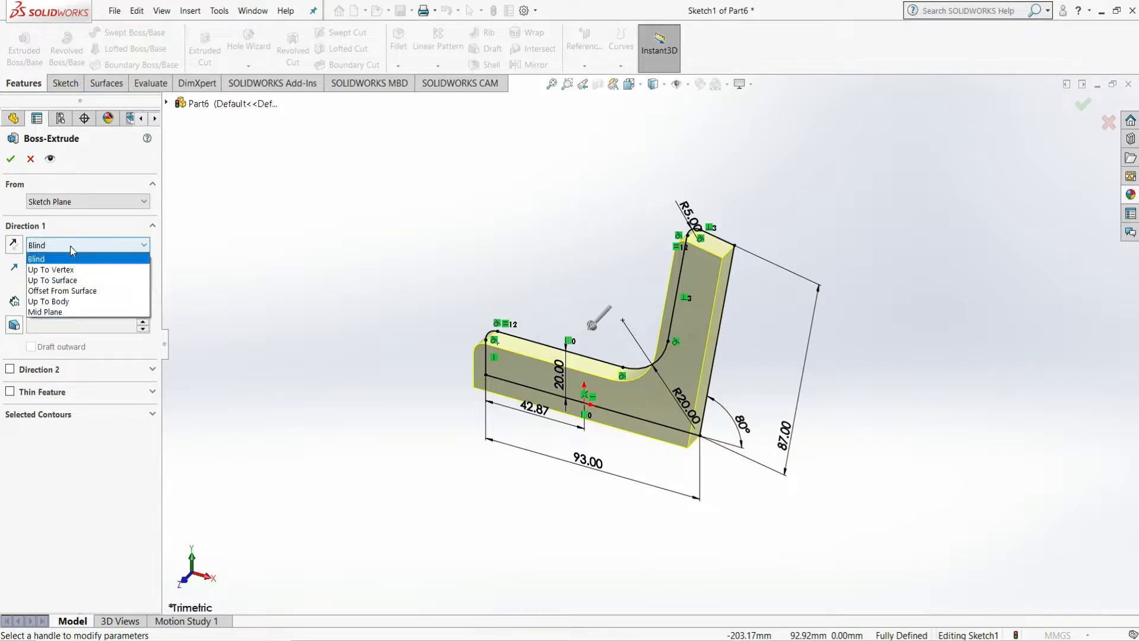
pyautogui.click(83, 308)
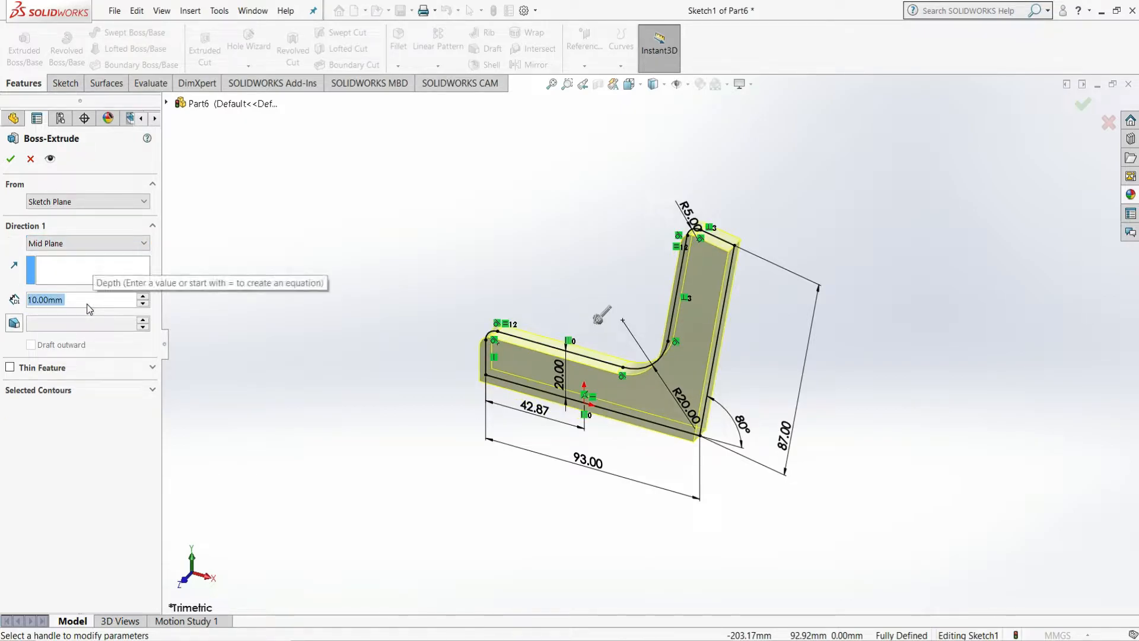
pyautogui.write('70')
pyautogui.press('Return')
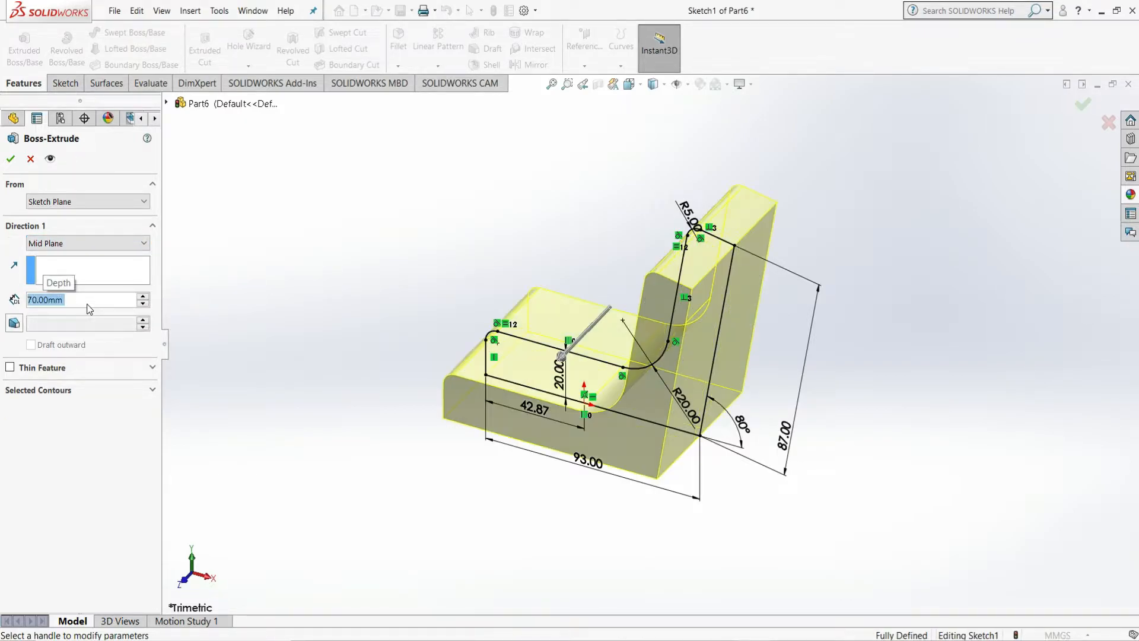
pyautogui.click(11, 158)
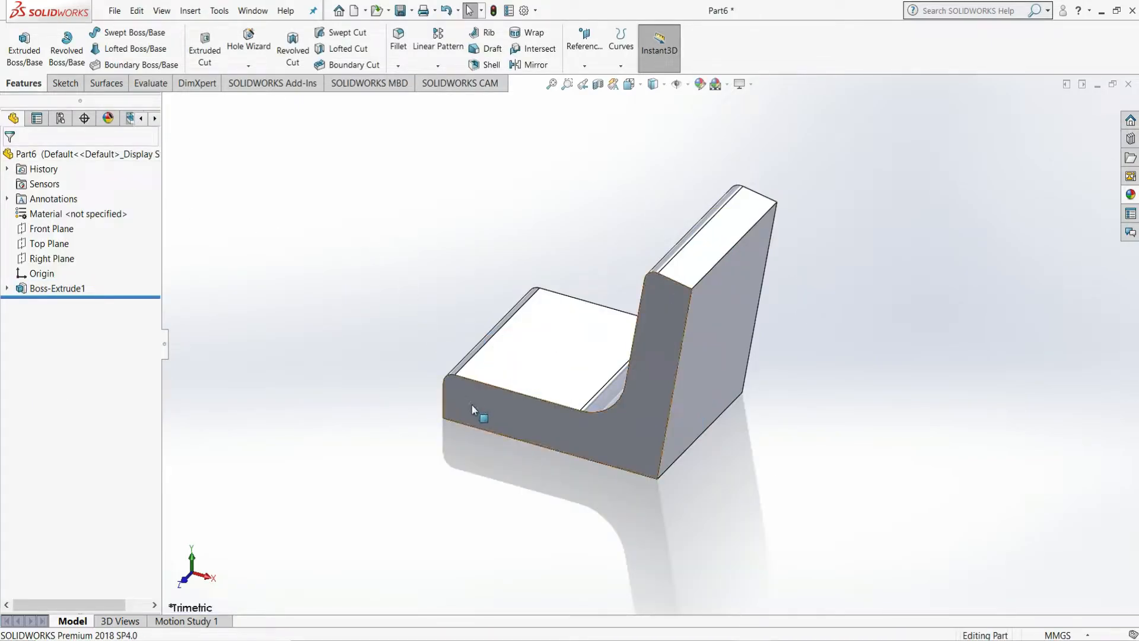
# Start a sketch on the chair's flat side face and draw a vertical centerline upward from the origin
pyautogui.click(484, 404)
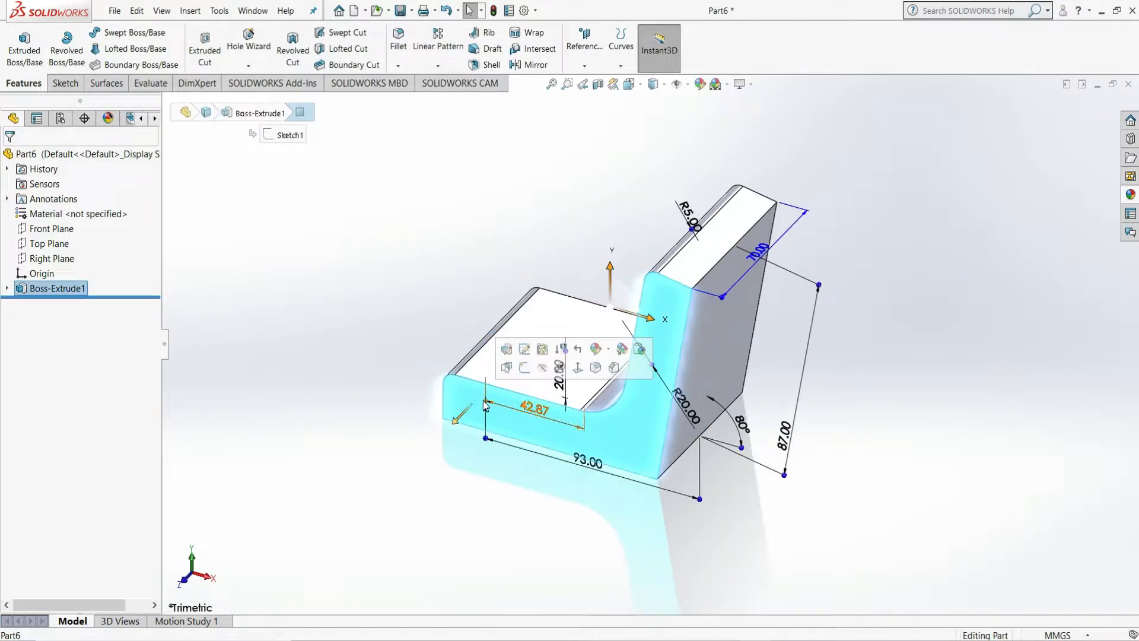
pyautogui.click(65, 83)
pyautogui.click(18, 41)
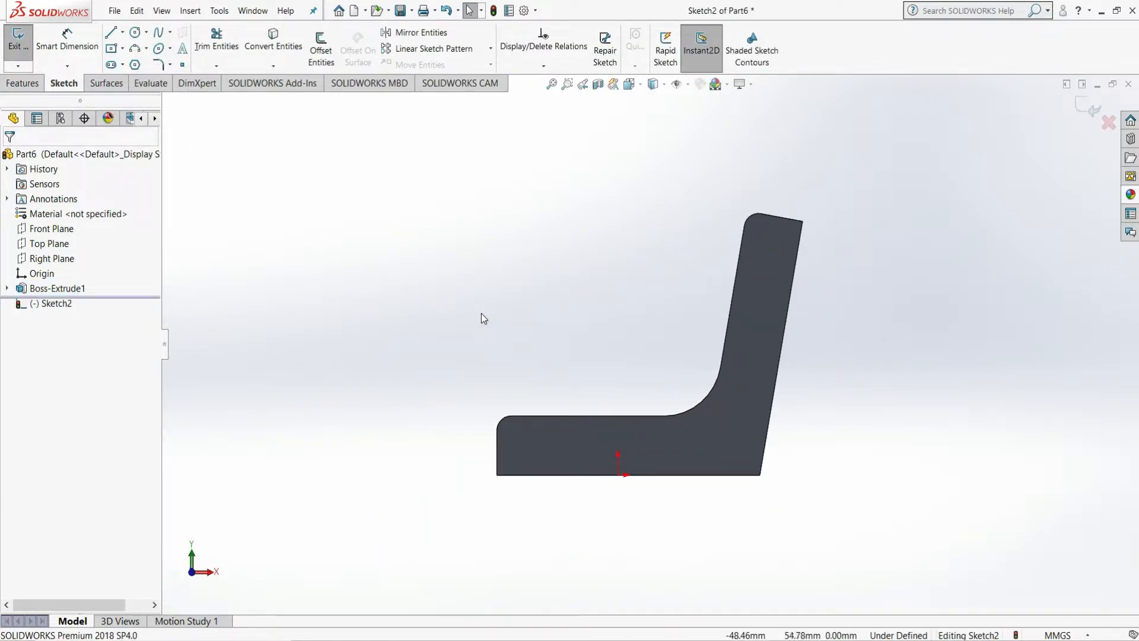
pyautogui.click(122, 34)
pyautogui.click(618, 475)
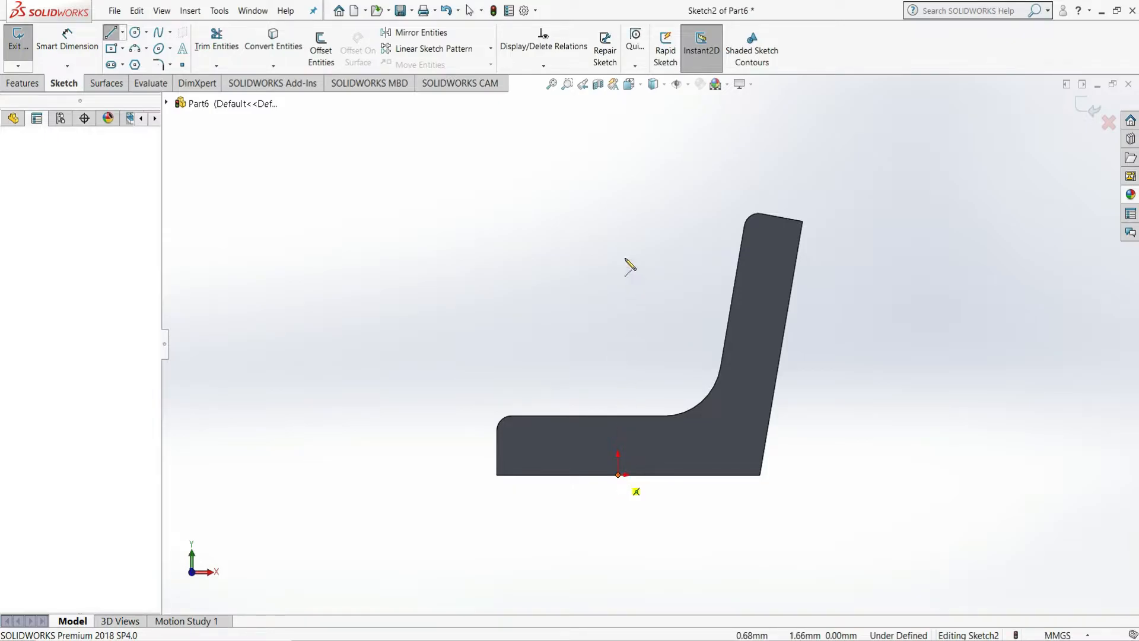
pyautogui.click(618, 221)
pyautogui.rightClick(621, 221)
pyautogui.click(652, 233)
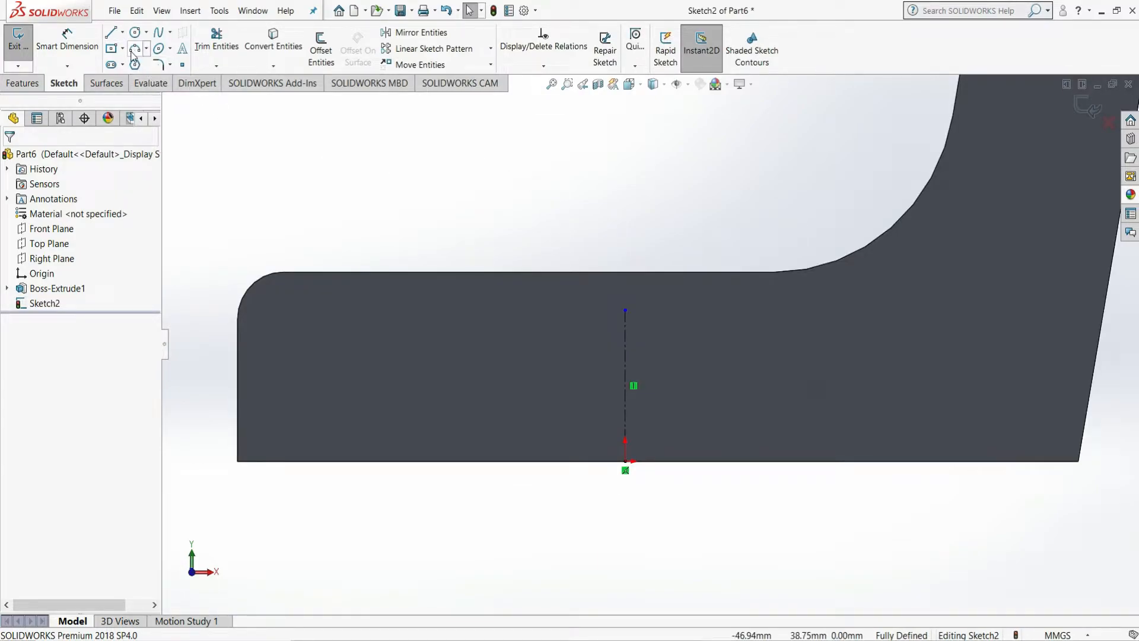
# Draw a shallow three-point arc with a radius of about 211 mm across the centerline and make its endpoints horizontal
pyautogui.click(524, 353)
pyautogui.click(740, 377)
pyautogui.click(630, 369)
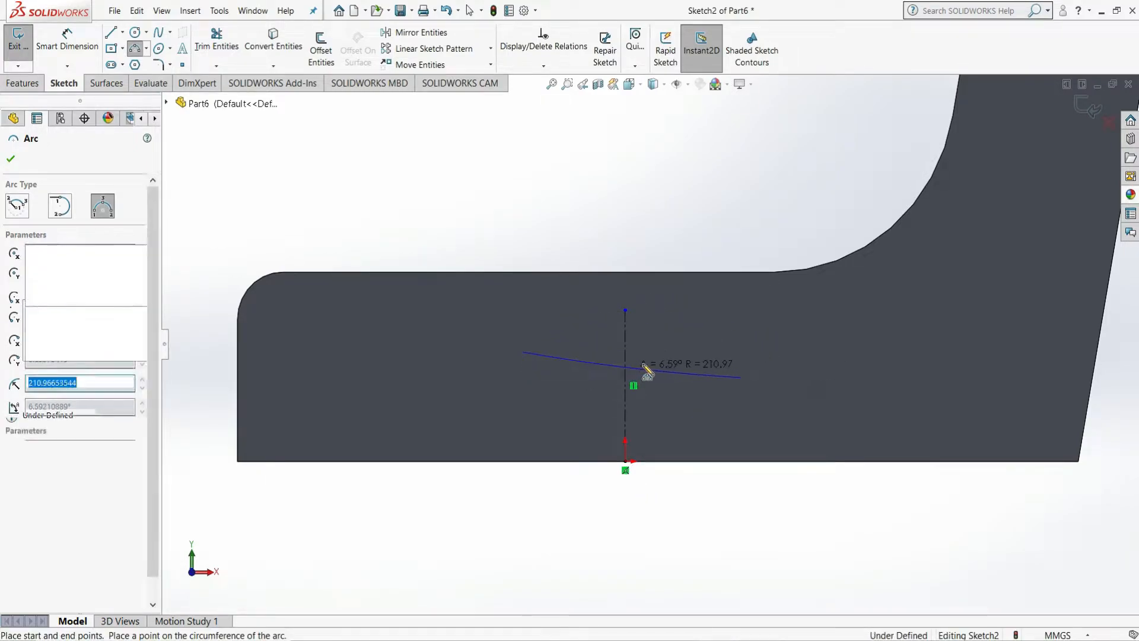
pyautogui.rightClick(642, 367)
pyautogui.click(680, 374)
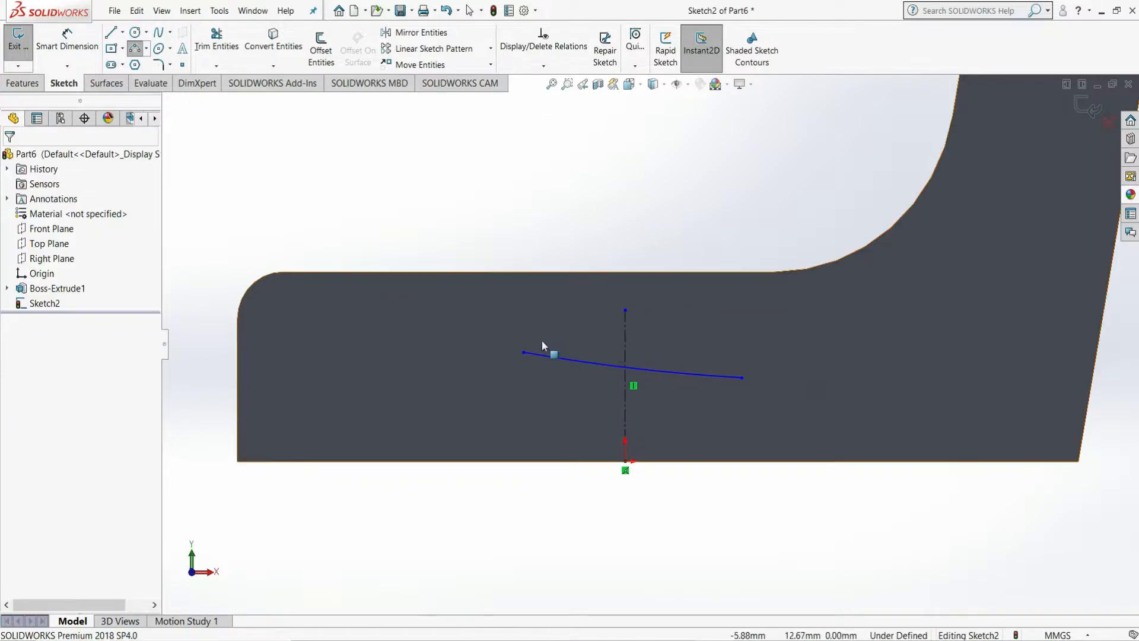
pyautogui.keyDown('ctrl'); pyautogui.click(742, 377); pyautogui.keyUp('ctrl')
pyautogui.click(776, 337)
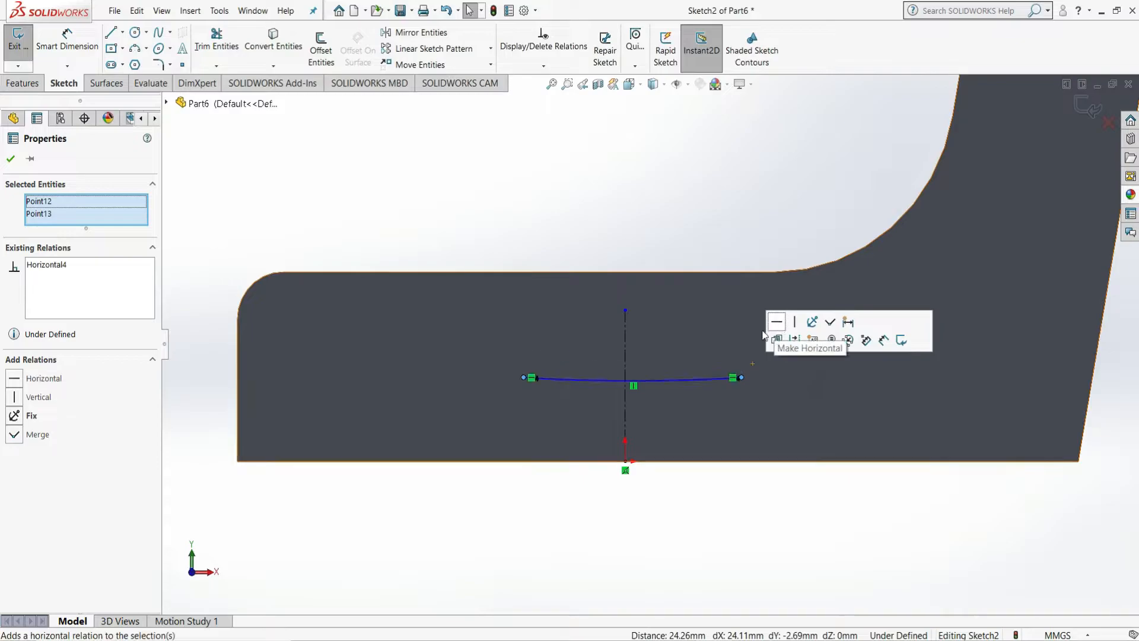
pyautogui.click(630, 207)
# Dimension the arc's radius as 173 mm
pyautogui.click(67, 39)
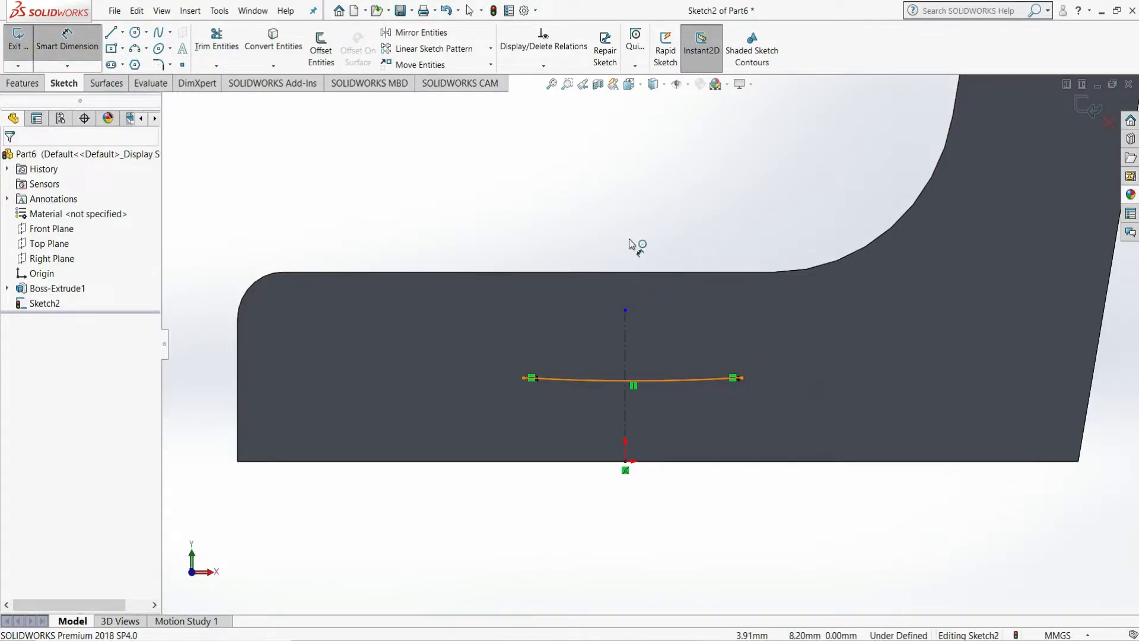
pyautogui.click(630, 380)
pyautogui.click(641, 230)
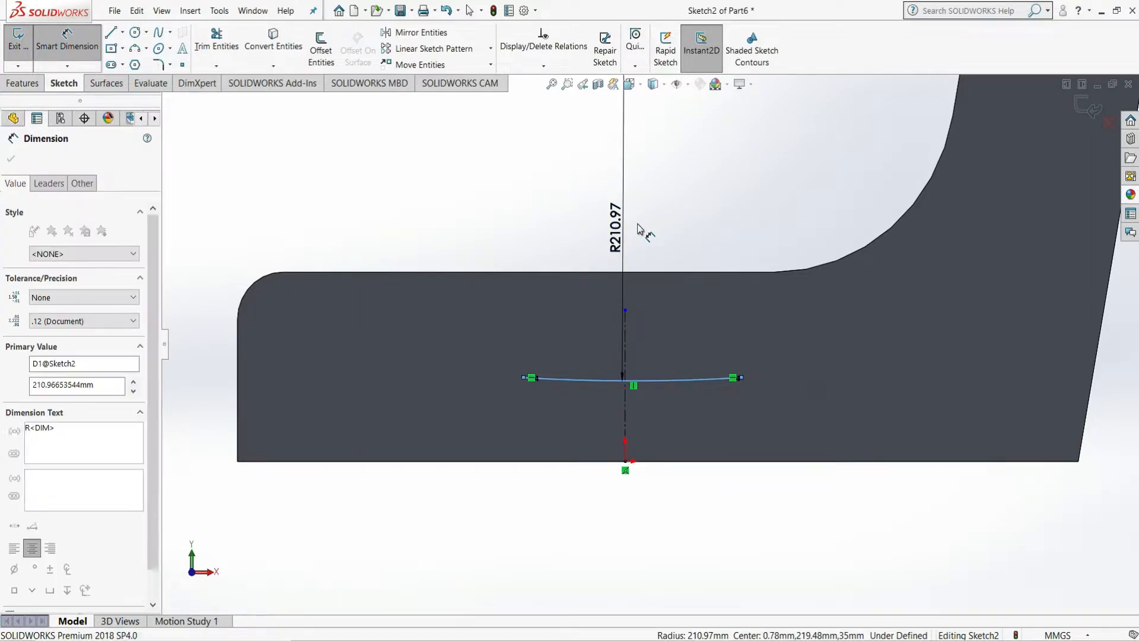
pyautogui.write('173')
pyautogui.press('Return')
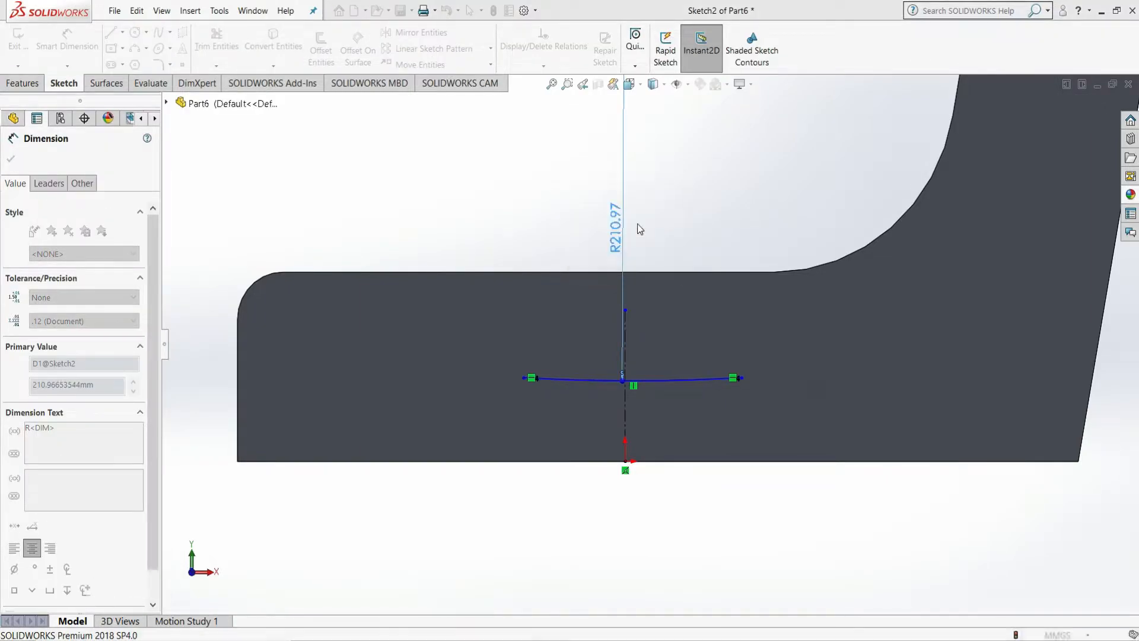
pyautogui.click(682, 214)
pyautogui.rightClick(688, 206)
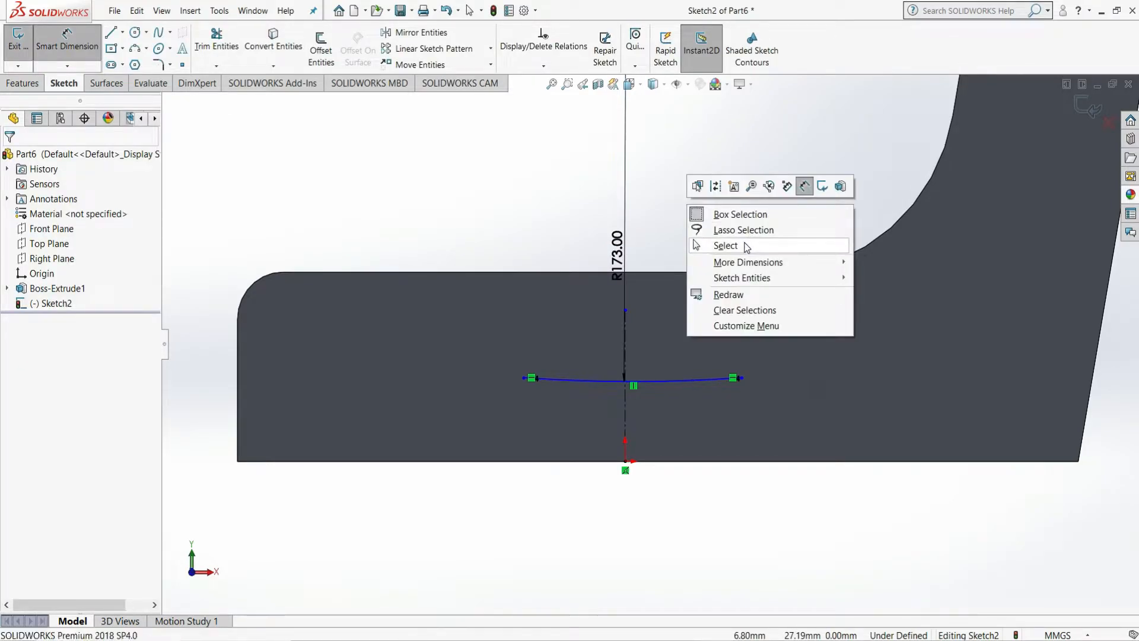
pyautogui.click(747, 246)
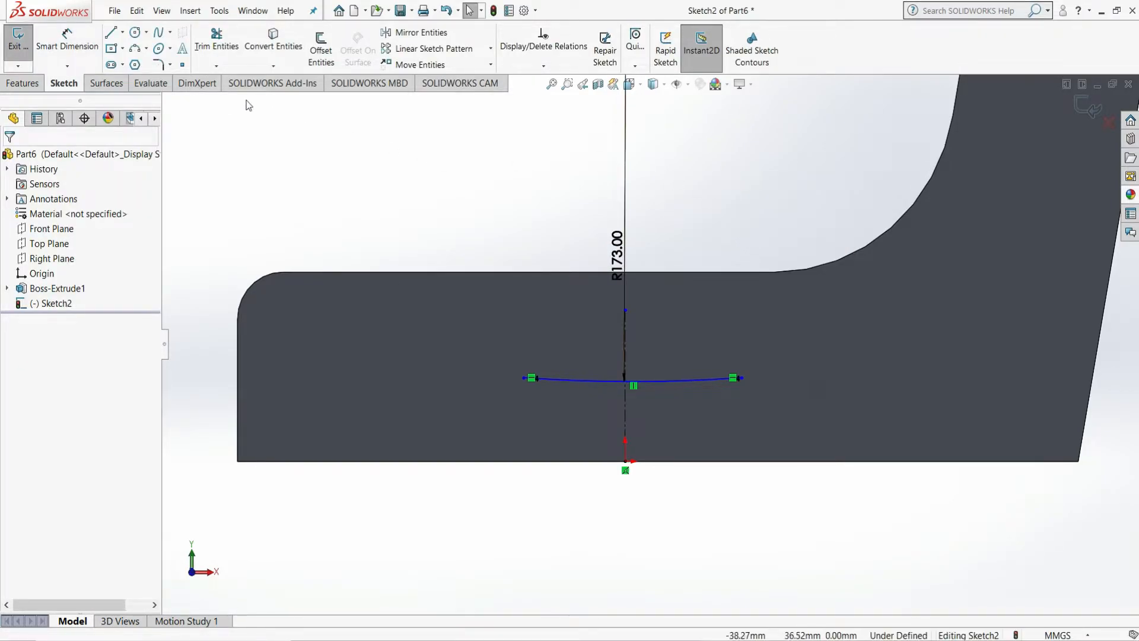
# Draw a second downward-bowed three-point arc about 21 mm wide below the first and make its endpoints horizontal
pyautogui.click(140, 49)
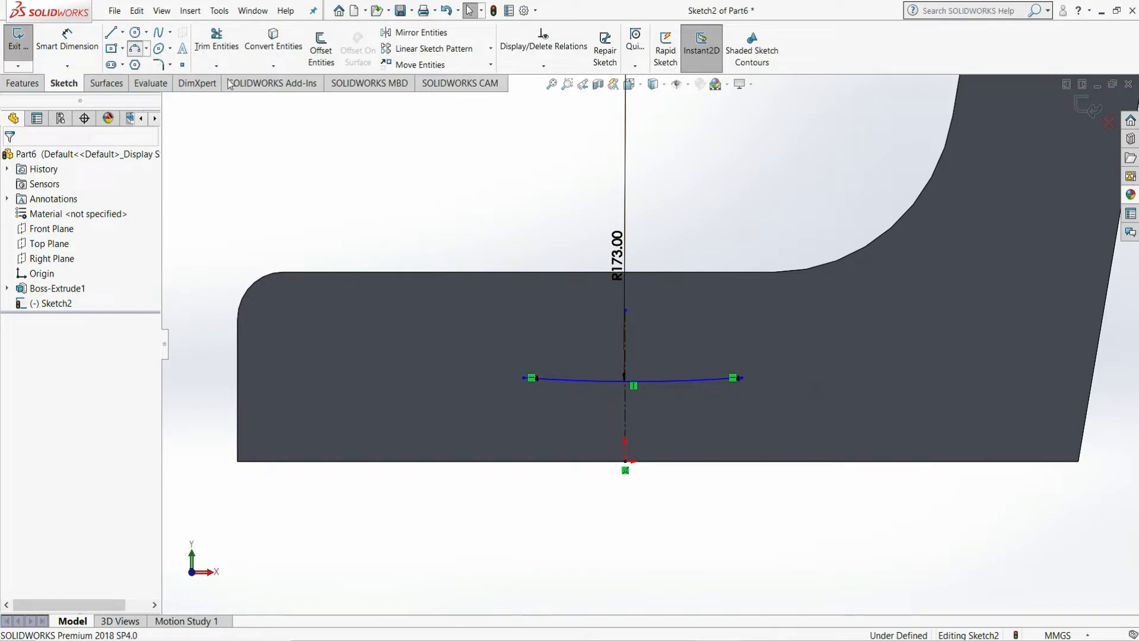
pyautogui.click(533, 418)
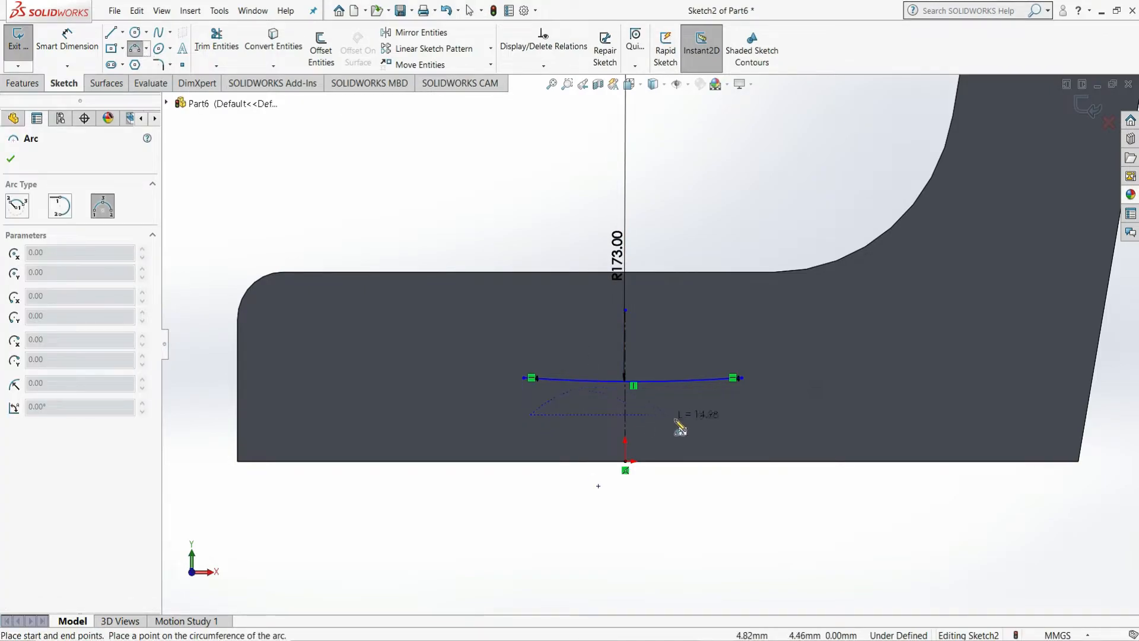
pyautogui.click(724, 416)
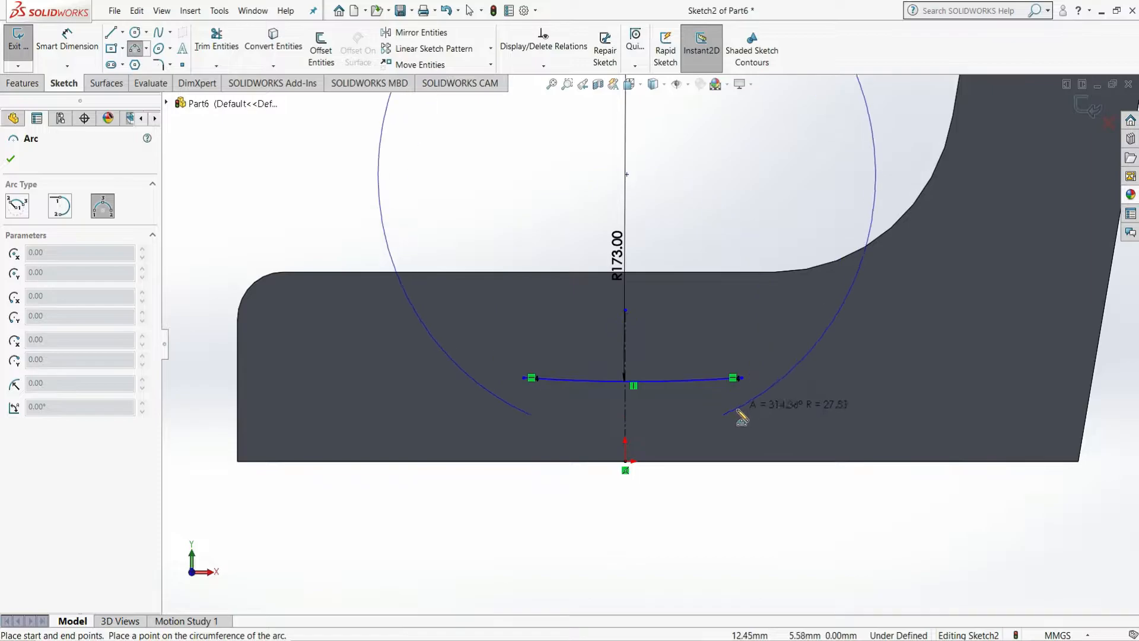
pyautogui.click(692, 426)
pyautogui.rightClick(677, 419)
pyautogui.click(689, 430)
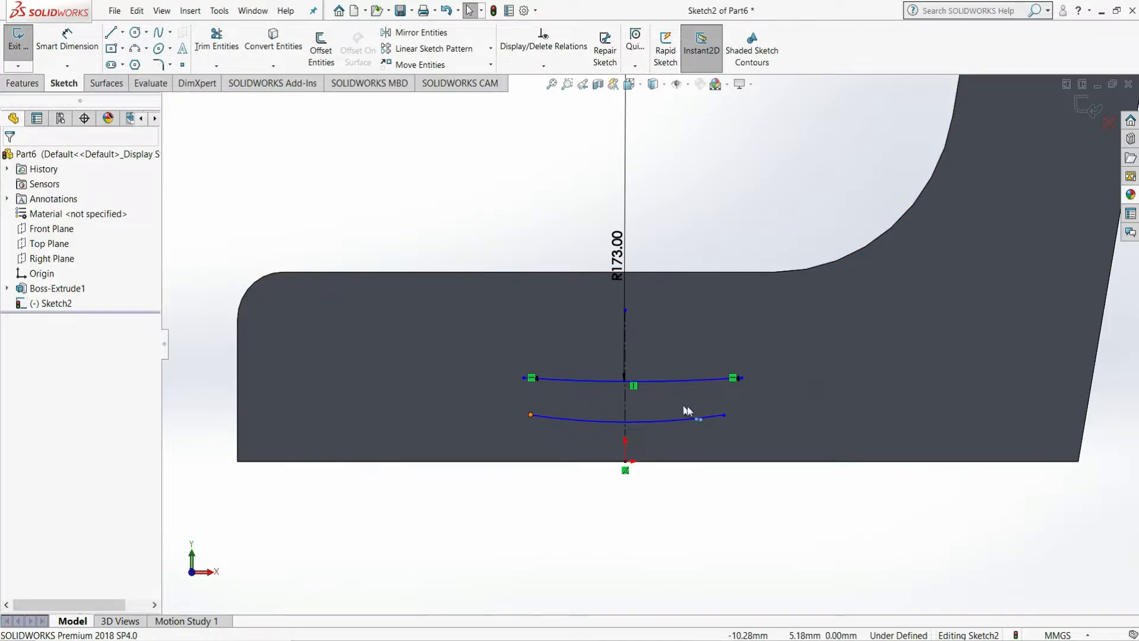
pyautogui.click(723, 415)
pyautogui.keyDown('ctrl'); pyautogui.click(723, 415); pyautogui.keyUp('ctrl')
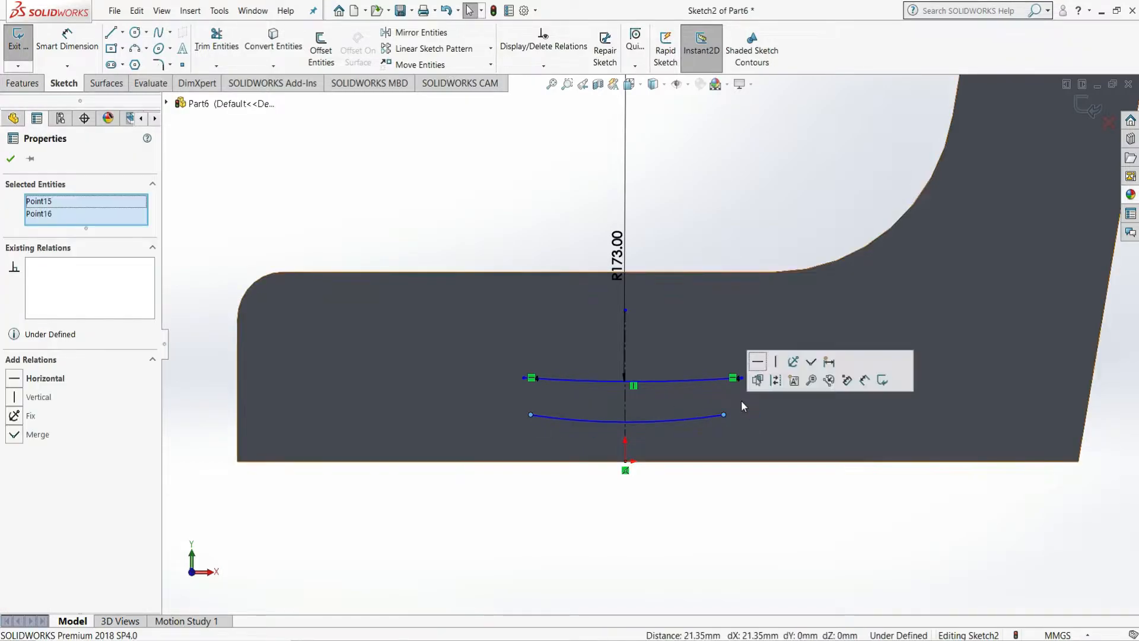
pyautogui.click(757, 362)
pyautogui.click(749, 230)
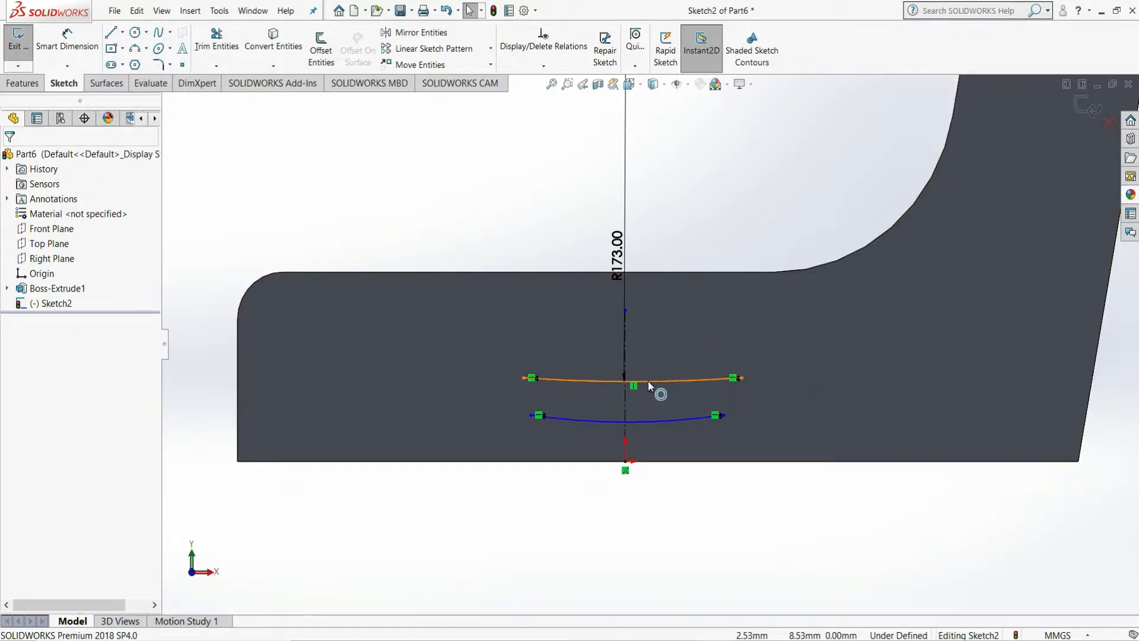
# Apply a Midpoint relation between the upper arc's midpoint and the vertical centerline
pyautogui.scroll(-3, 638, 383)
pyautogui.click(620, 362)
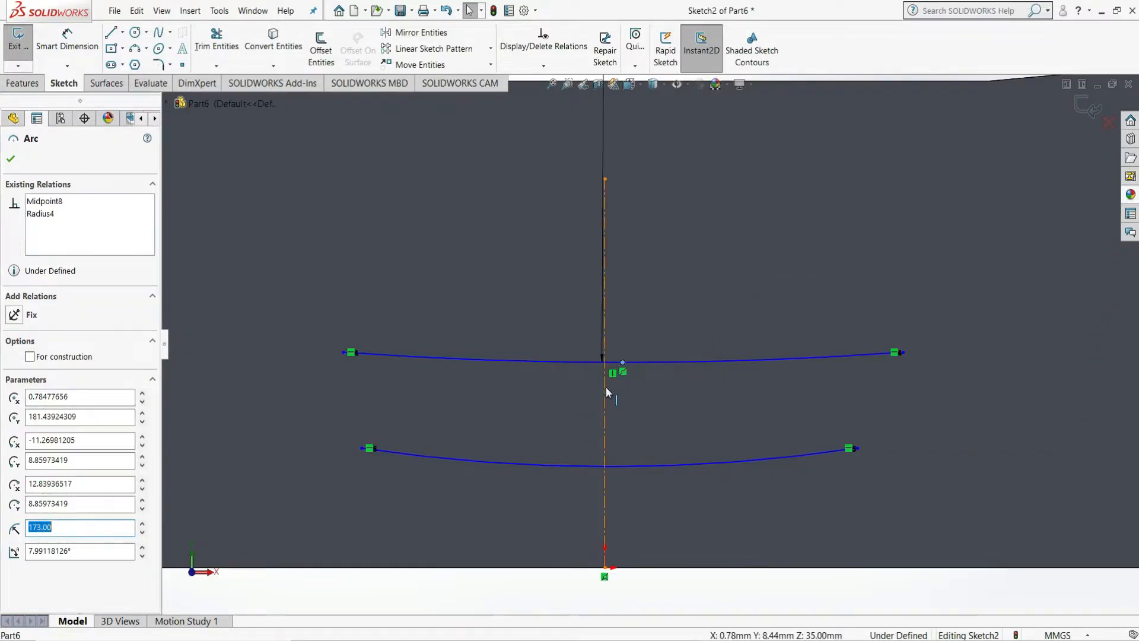
pyautogui.click(605, 378)
pyautogui.keyDown('ctrl'); pyautogui.click(622, 363); pyautogui.keyUp('ctrl')
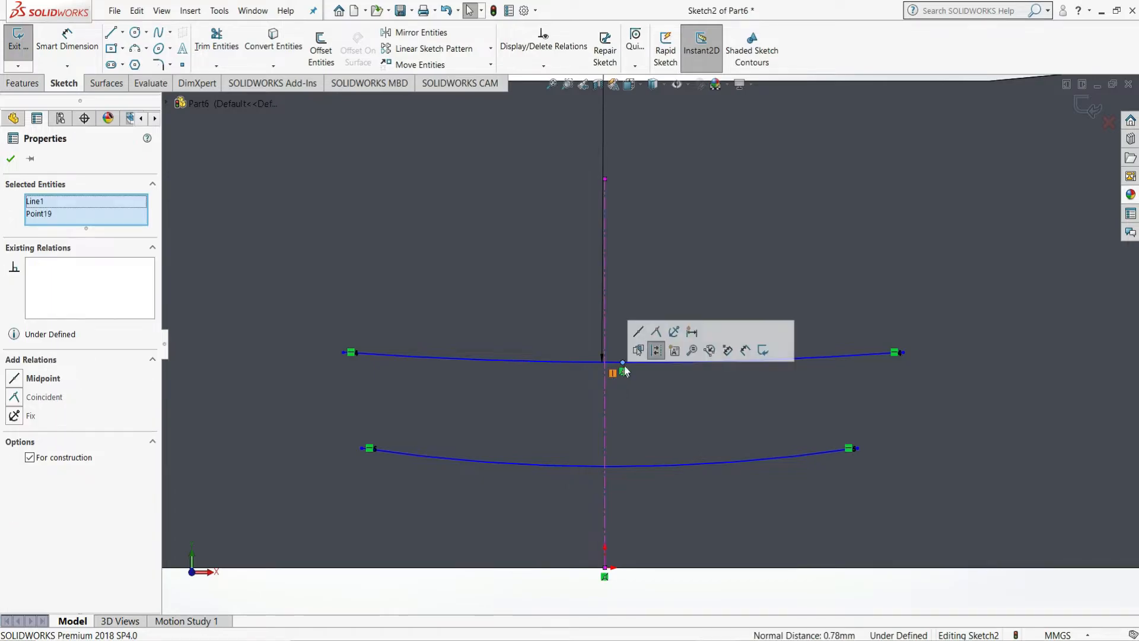
pyautogui.click(637, 332)
pyautogui.click(688, 600)
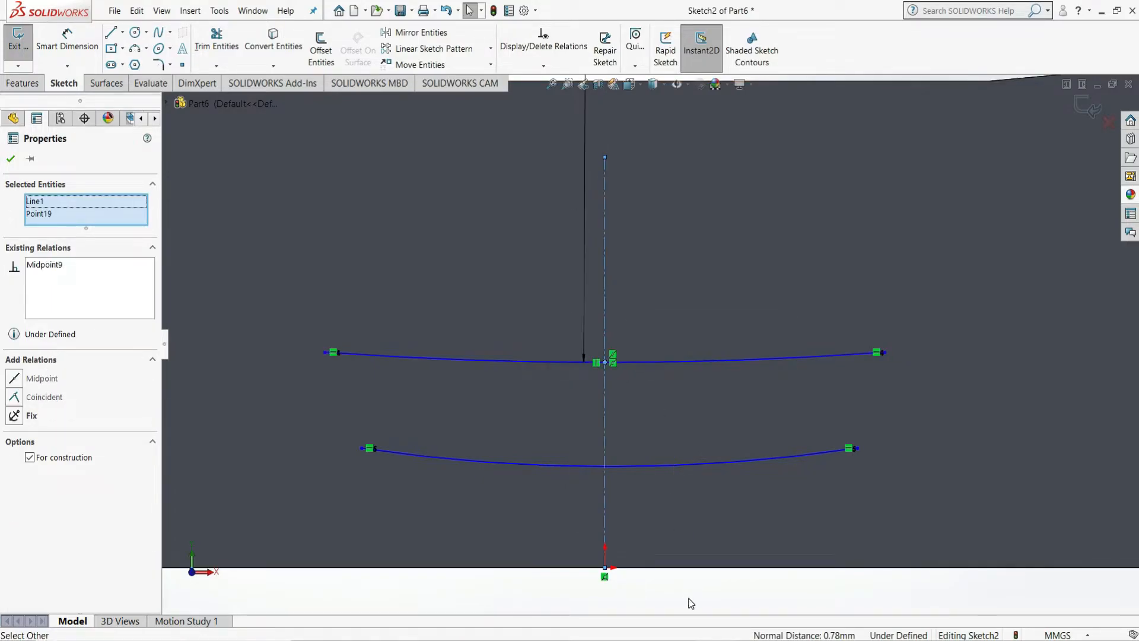
pyautogui.scroll(3, 665, 487)
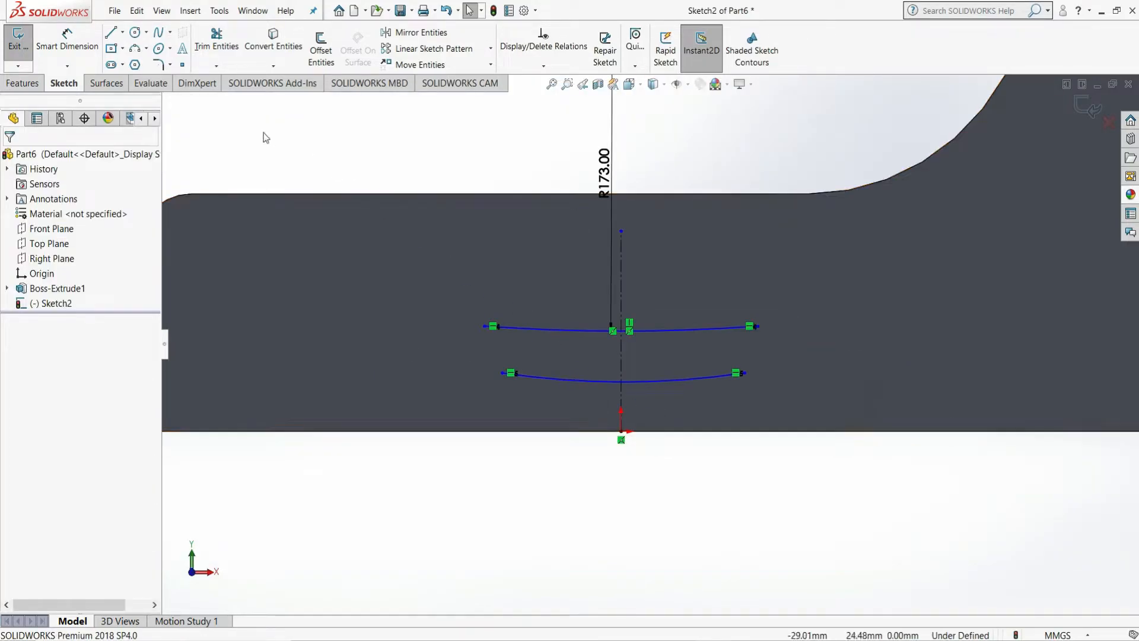
# Sketch the front leg with three connected lines from the upper arc's front end, along a short horizontal foot, to the lower arc's front end
pyautogui.press('l')
pyautogui.click(485, 327)
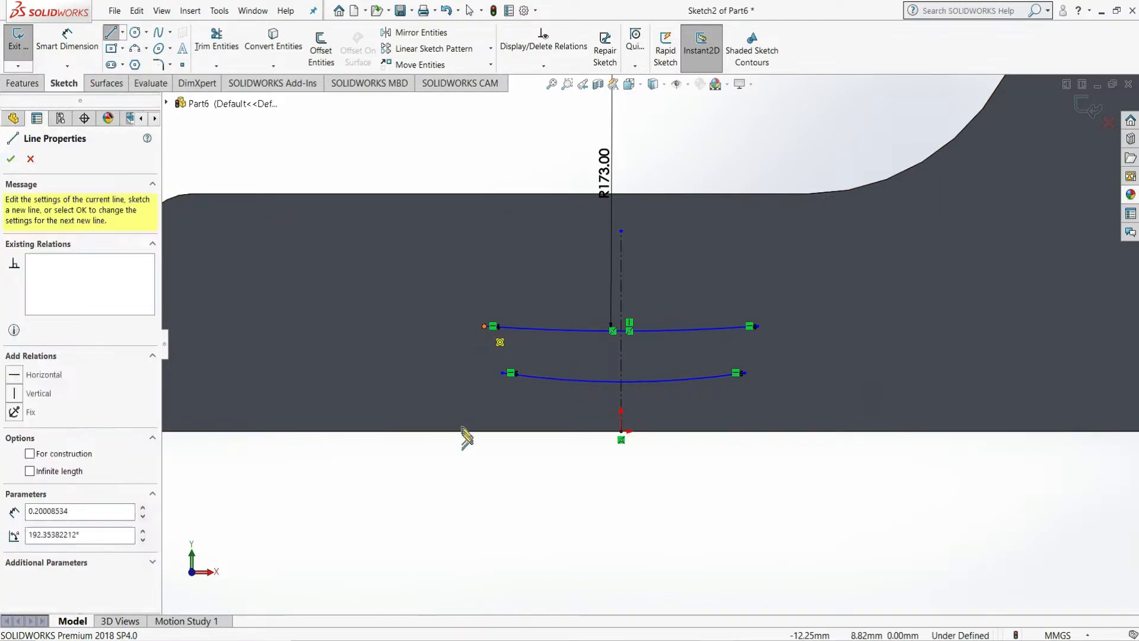
pyautogui.click(423, 581)
pyautogui.click(473, 581)
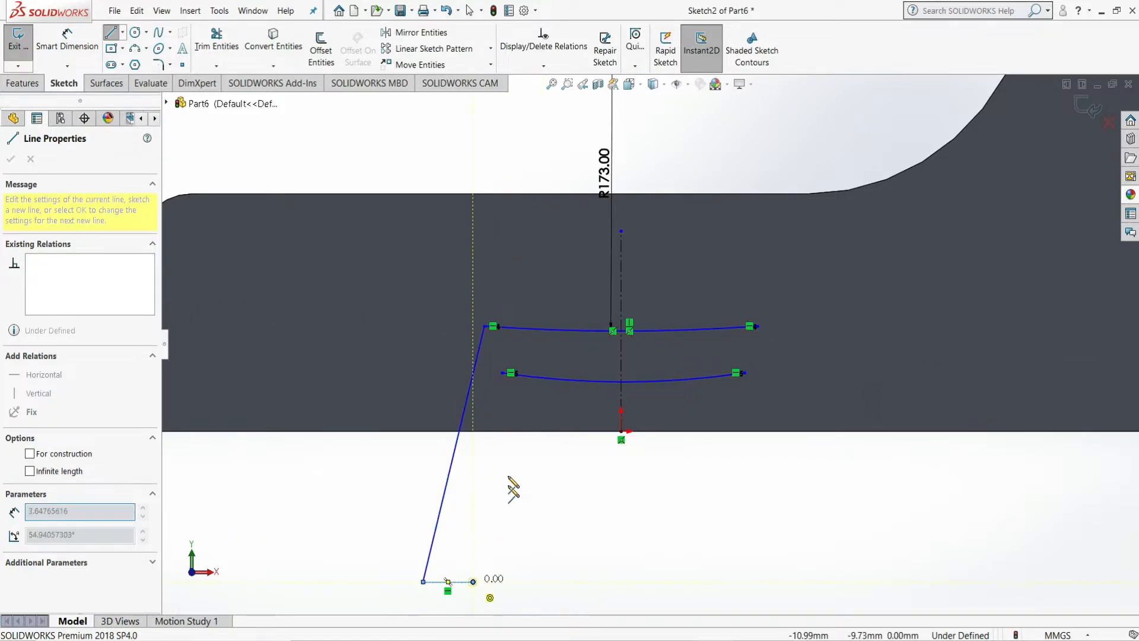
pyautogui.click(503, 374)
pyautogui.rightClick(503, 375)
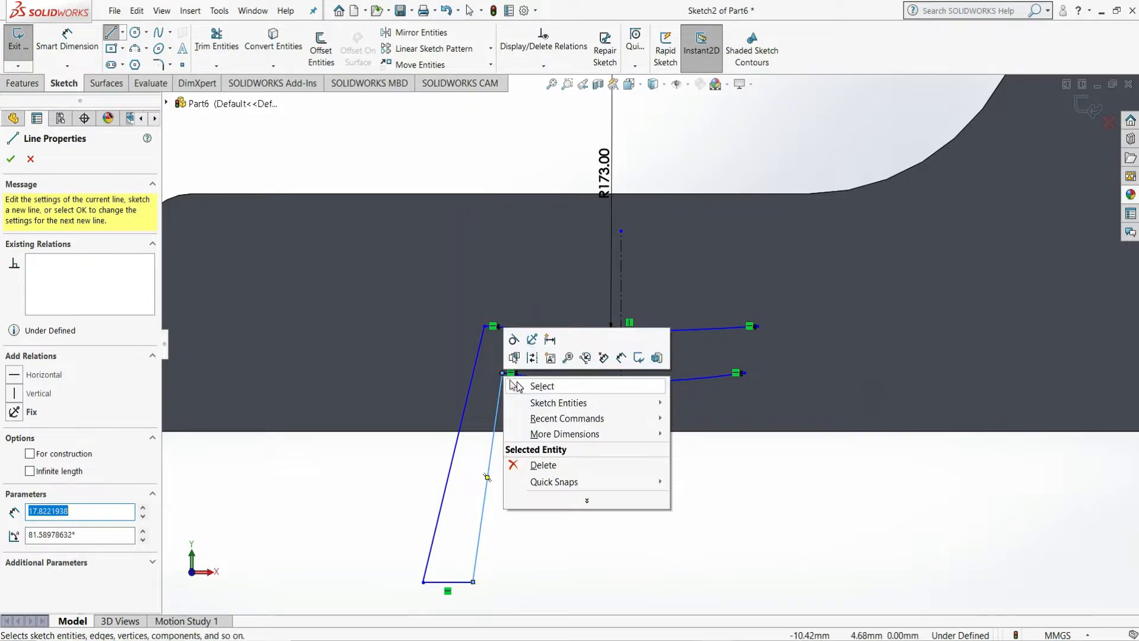
pyautogui.click(517, 383)
# Dimension the angle between the front leg's outer line and the vertical centerline as 15 degrees
pyautogui.scroll(1, 422, 507)
pyautogui.press('d')
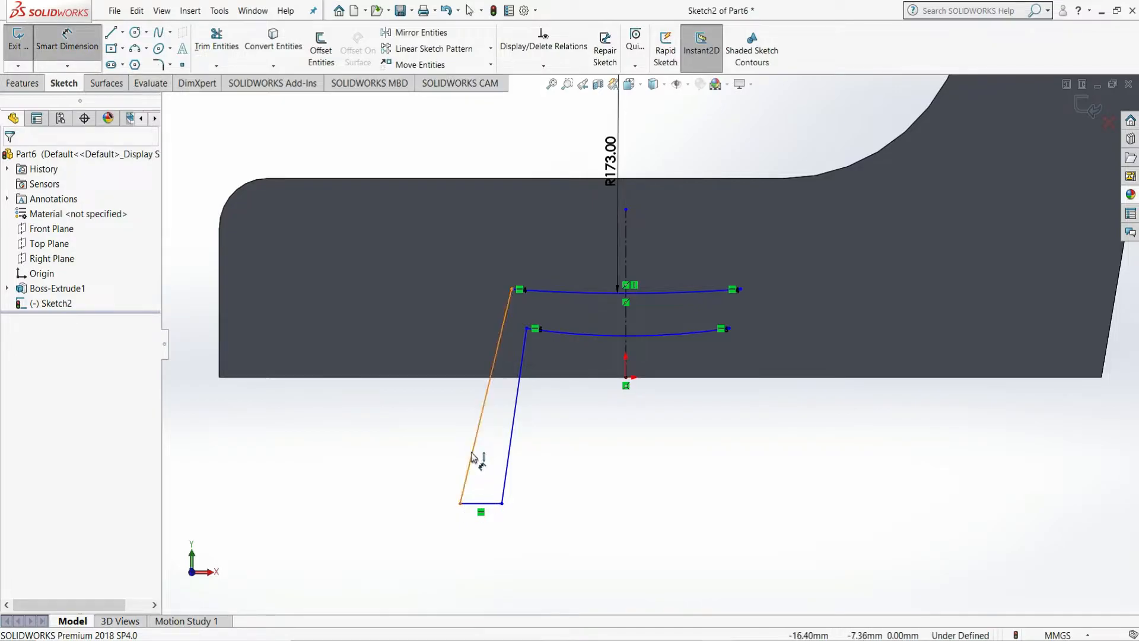
pyautogui.click(623, 409)
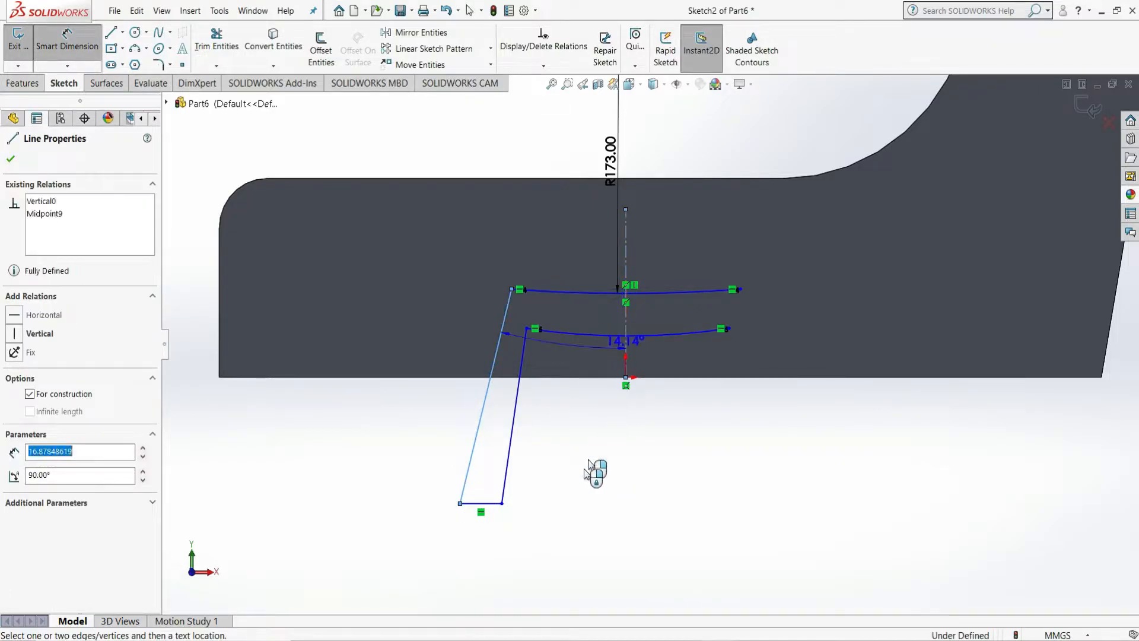
pyautogui.click(539, 549)
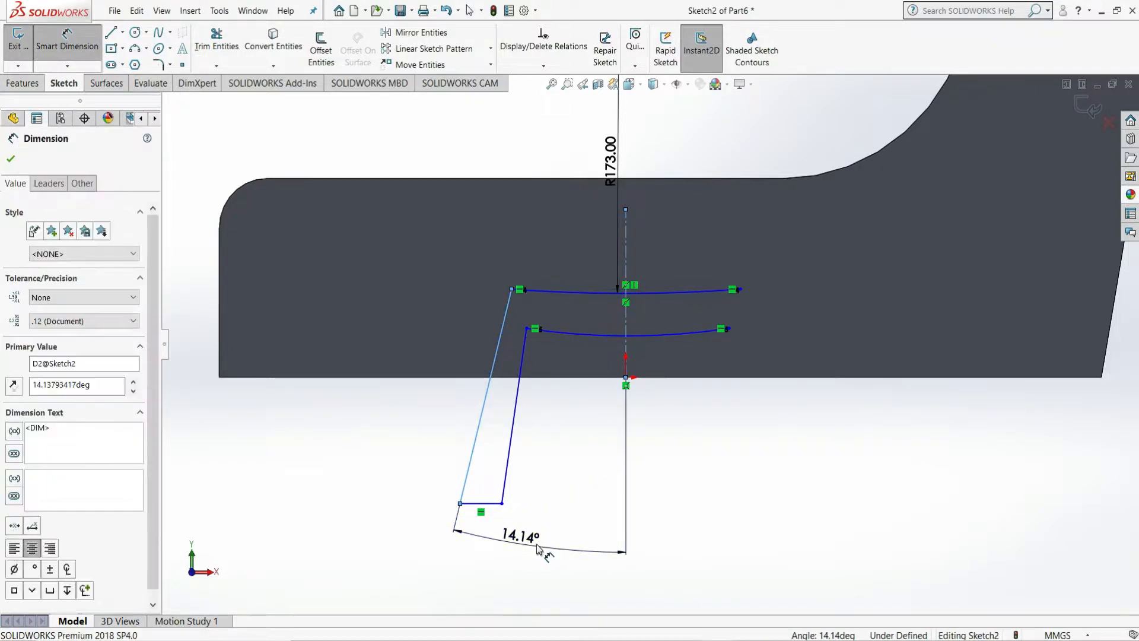
pyautogui.press('Return')
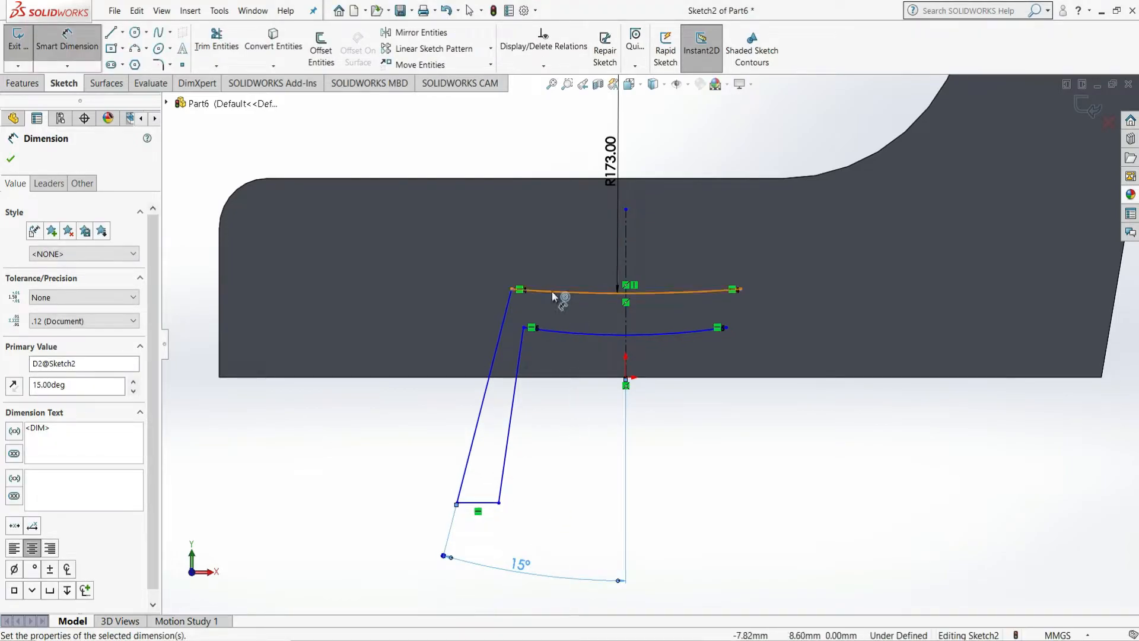
# Dimension the height of the upper arc's front end above the seat's bottom edge as 16 mm
pyautogui.click(512, 290)
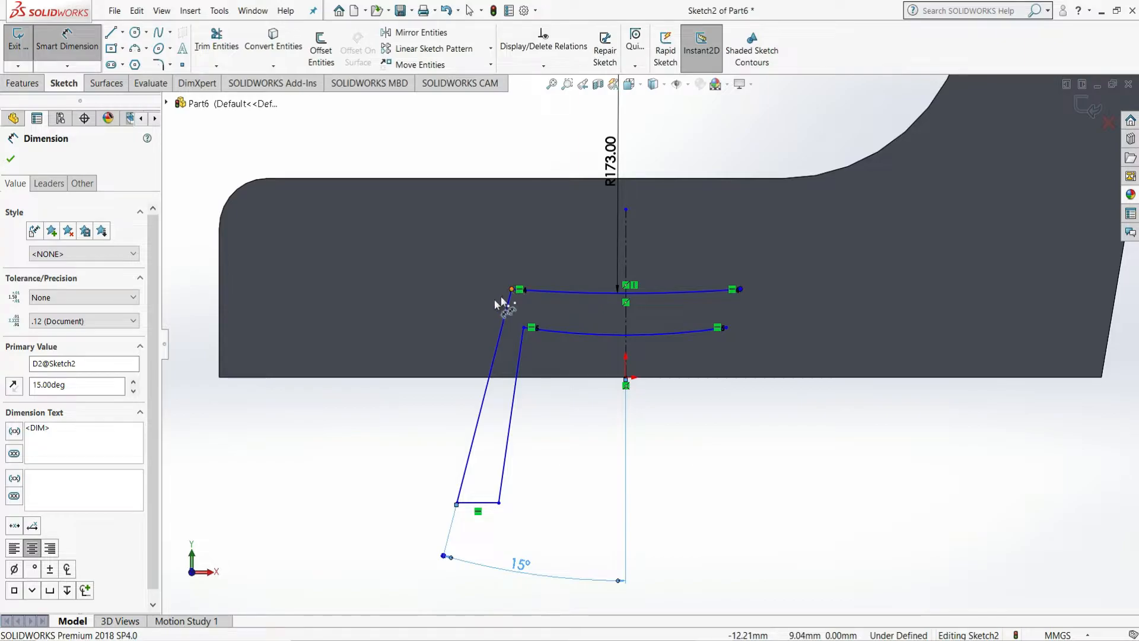
pyautogui.click(407, 377)
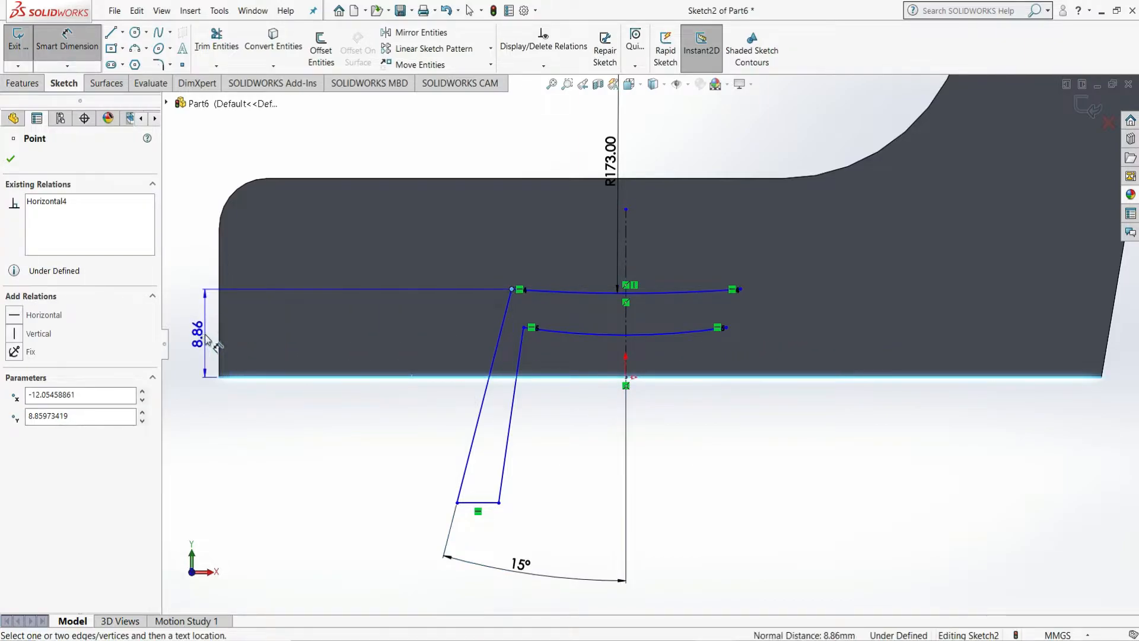
pyautogui.click(207, 339)
pyautogui.write('16')
pyautogui.press('Return')
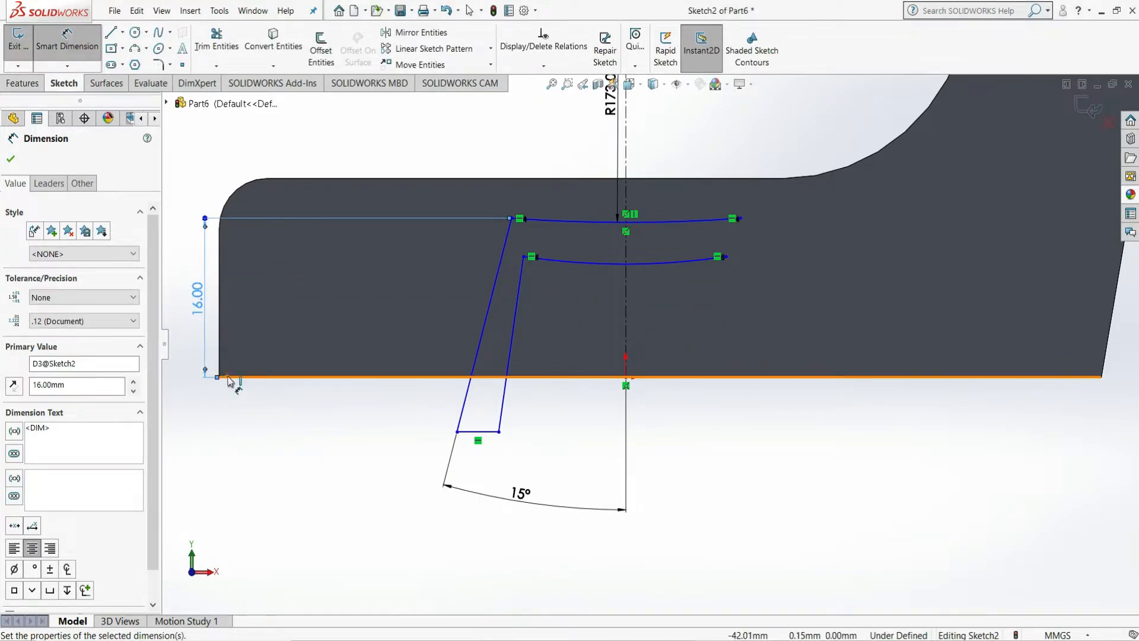
# Dimension the vertical distance from the seat's bottom edge down to the front leg's foot line as 24 mm
pyautogui.click(228, 378)
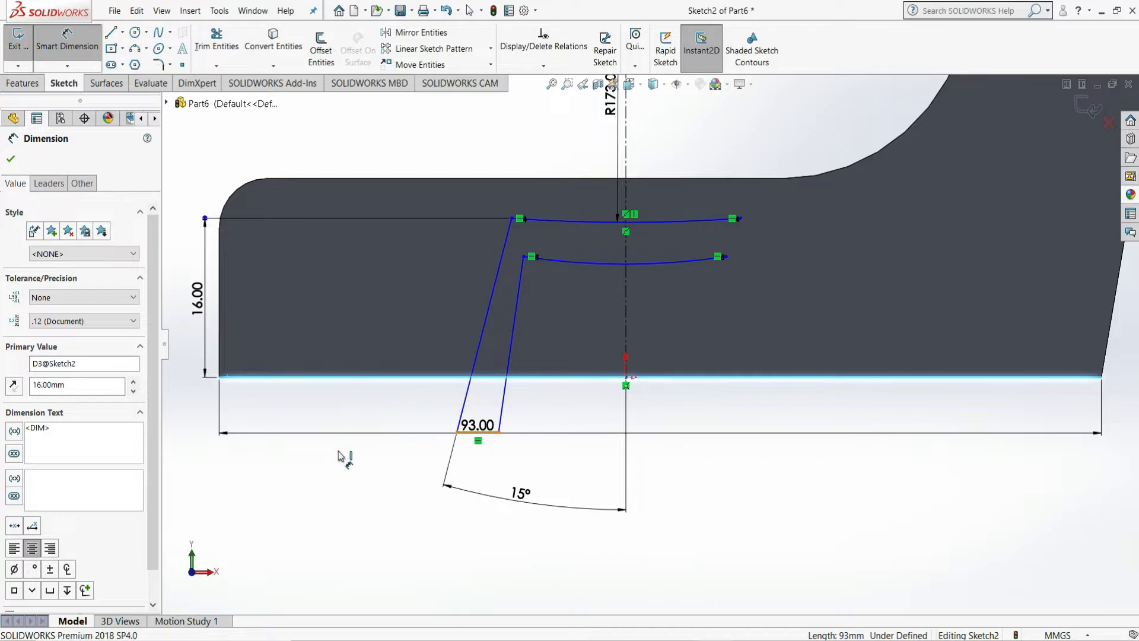
pyautogui.click(478, 432)
pyautogui.click(209, 414)
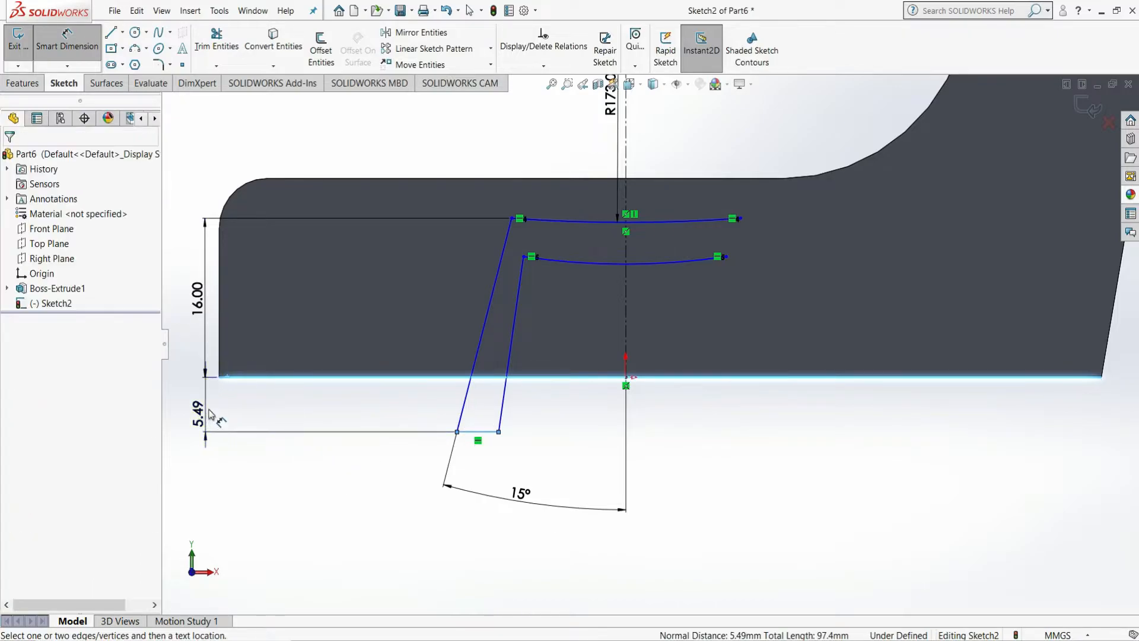
pyautogui.write('24')
pyautogui.press('Return')
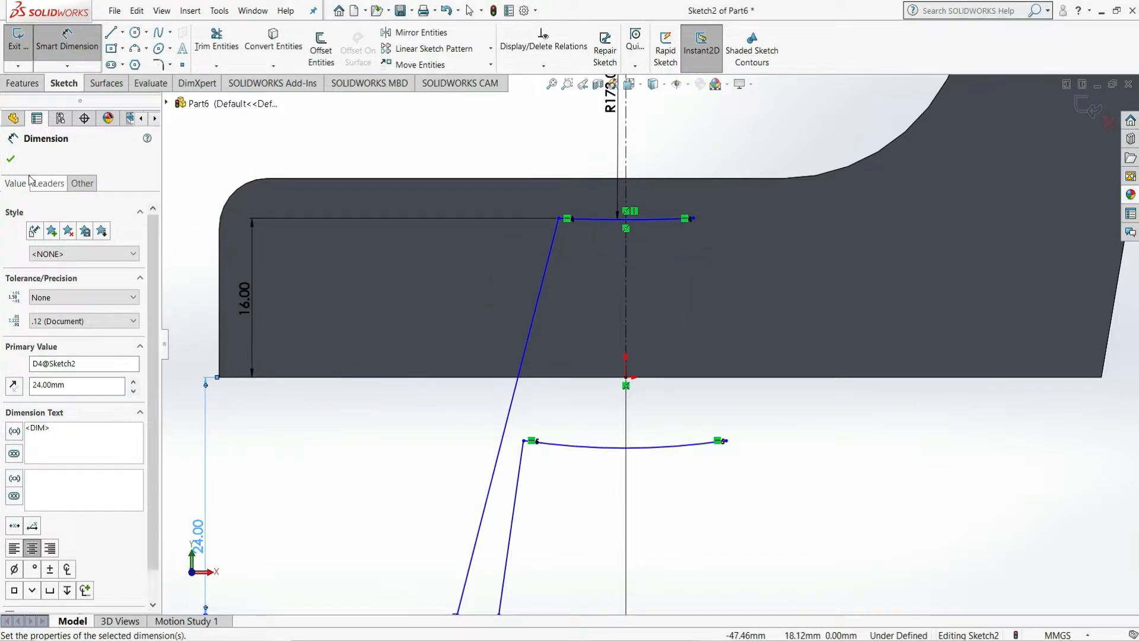
pyautogui.click(12, 160)
pyautogui.press('Escape')
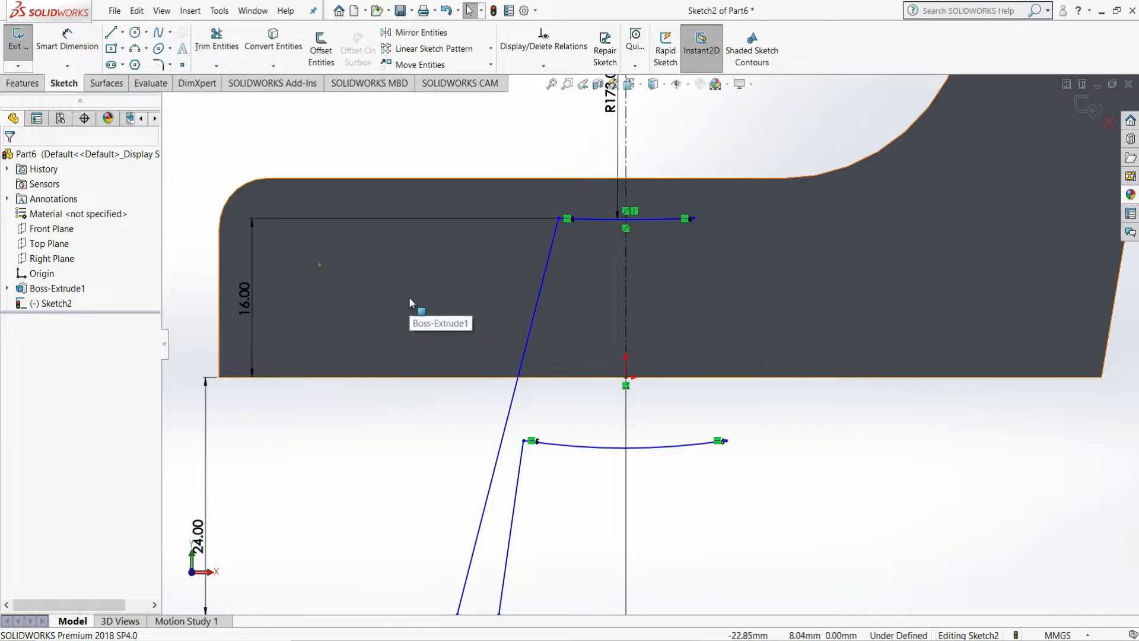
# Make the front leg's inner and outer slanted lines parallel
pyautogui.scroll(3, 650, 345)
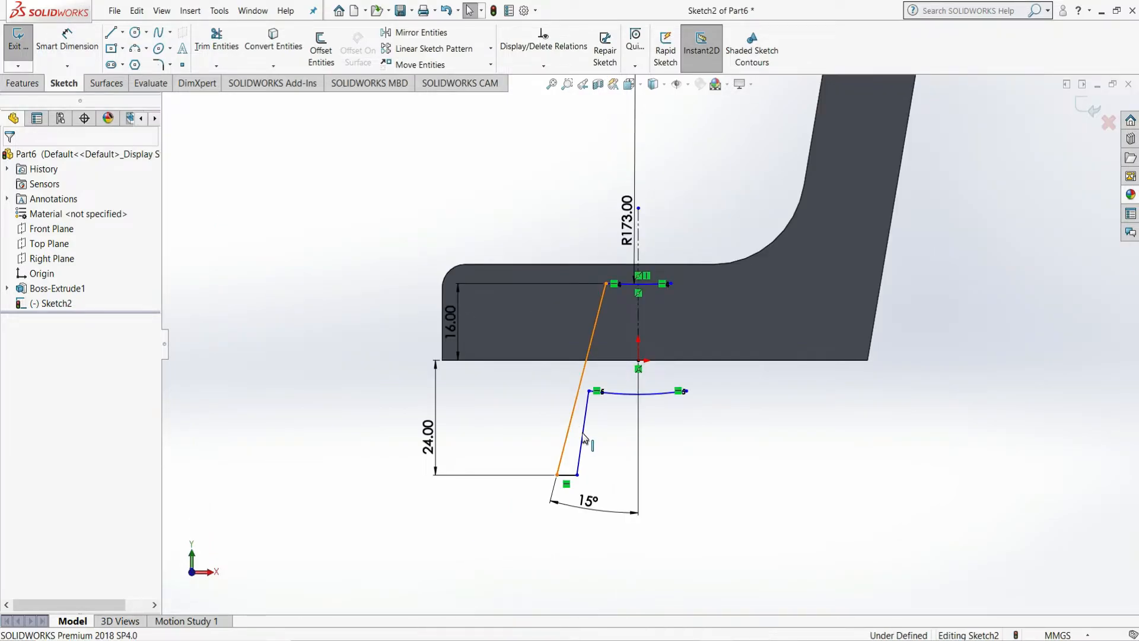
pyautogui.click(569, 425)
pyautogui.keyDown('ctrl'); pyautogui.click(584, 437); pyautogui.keyUp('ctrl')
pyautogui.press('Escape')
pyautogui.click(568, 445)
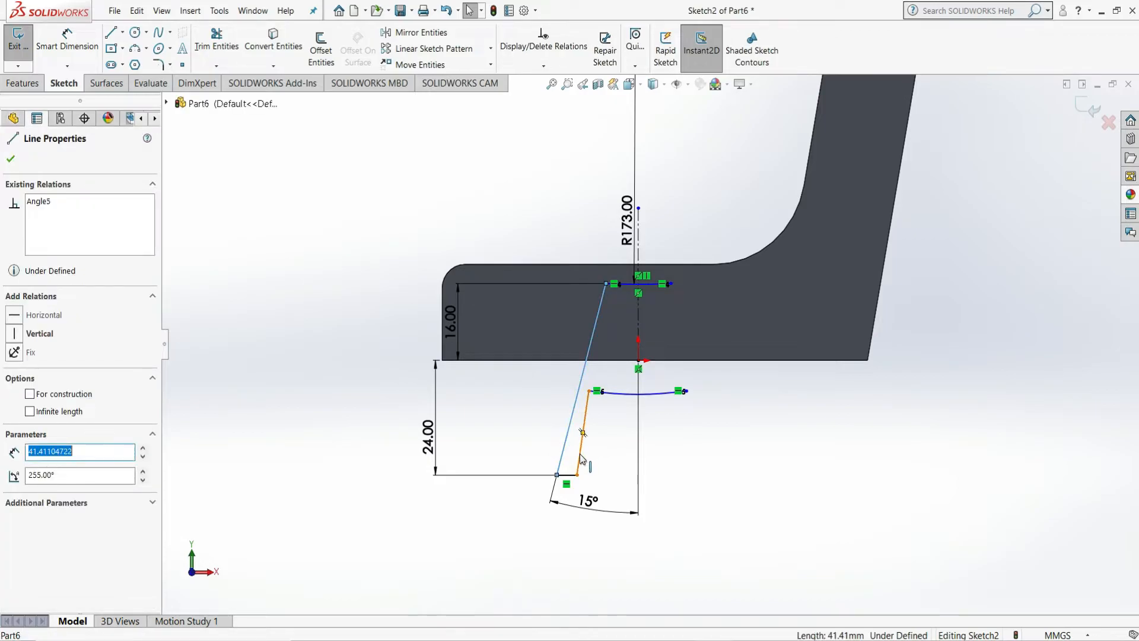
pyautogui.keyDown('ctrl'); pyautogui.click(587, 442); pyautogui.keyUp('ctrl')
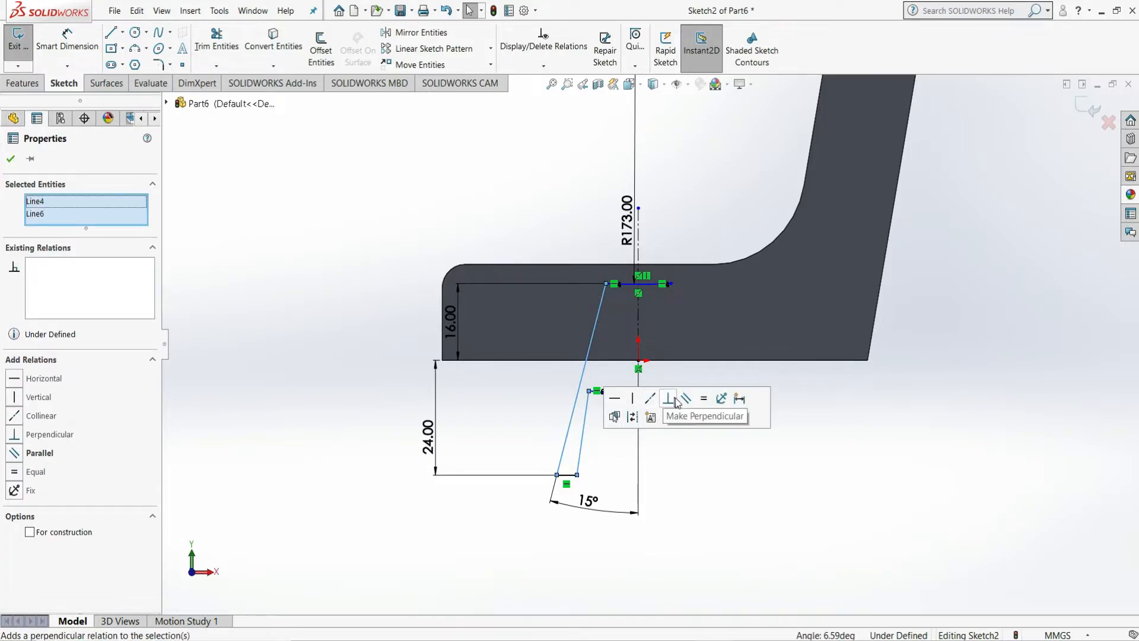
pyautogui.click(685, 399)
pyautogui.press('Escape')
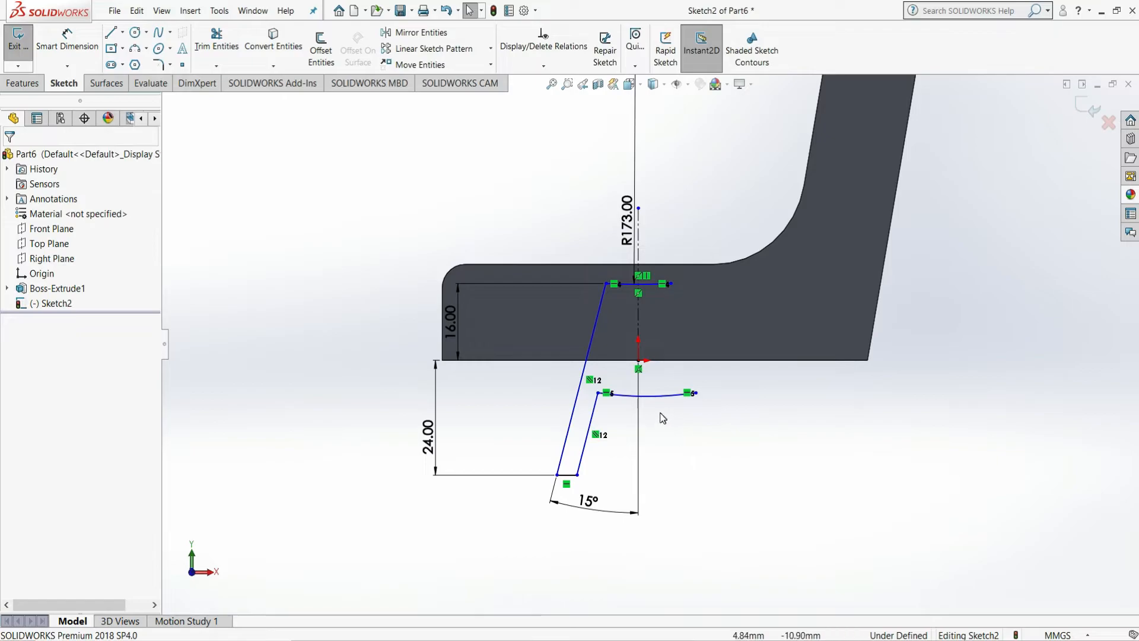
# Move the lower arc's front end up to about 11 mm above the seat's bottom edge, just beneath the upper arc
pyautogui.scroll(-3, 658, 411)
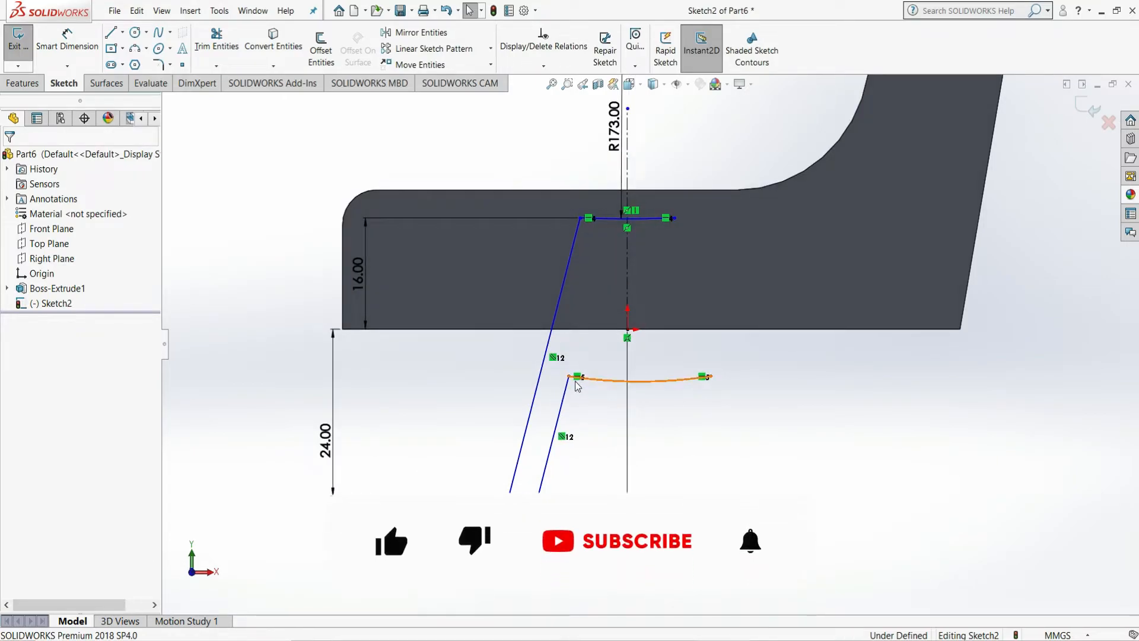
pyautogui.moveTo(570, 378); pyautogui.dragTo(589, 253)
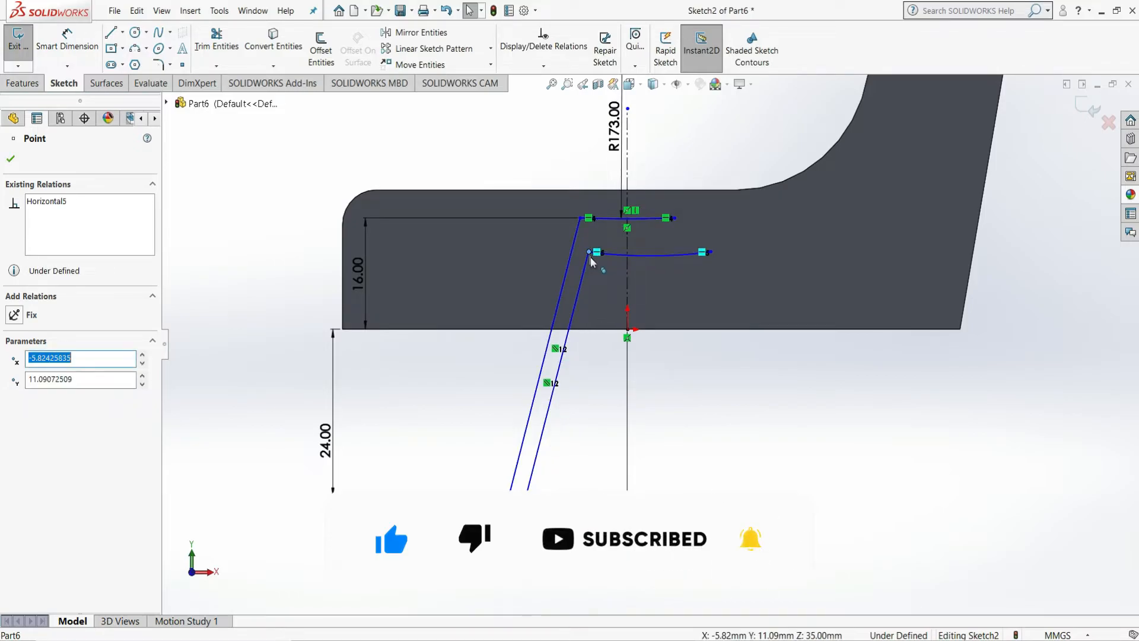
pyautogui.click(708, 410)
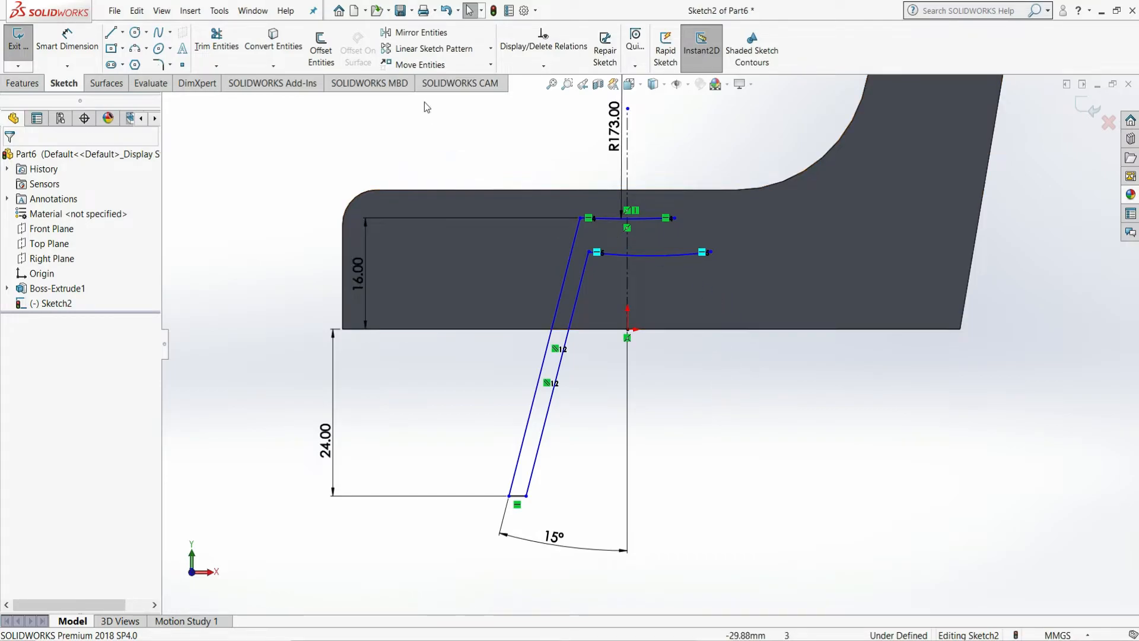
# Mirror the front leg's two slanted lines and its foot line about the vertical centerline to create the rear leg
pyautogui.click(418, 32)
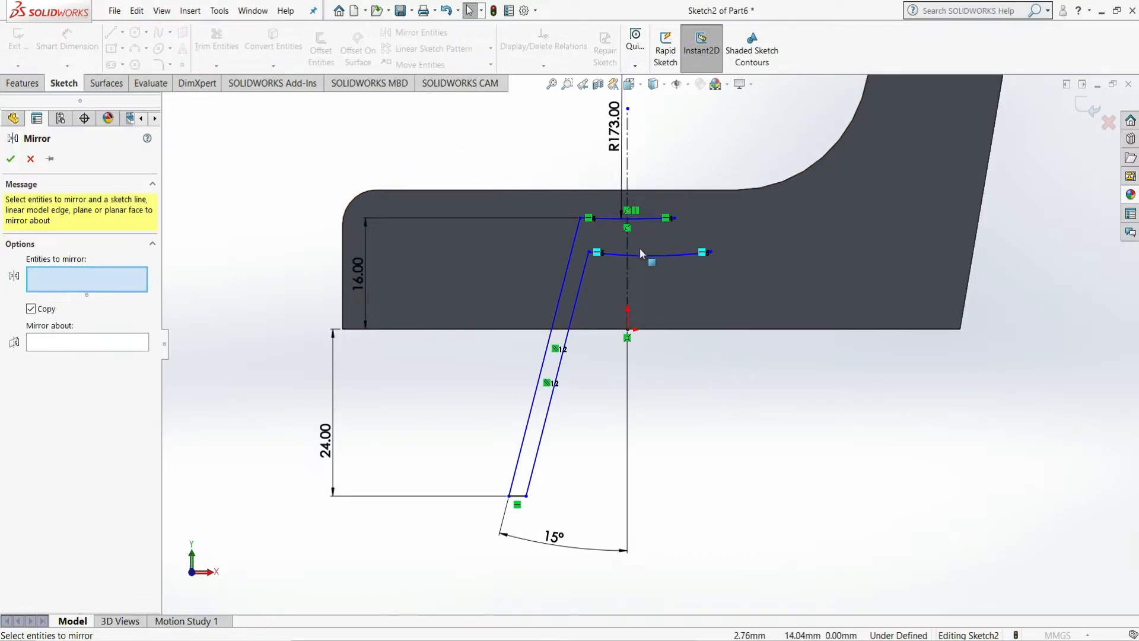
pyautogui.click(560, 298)
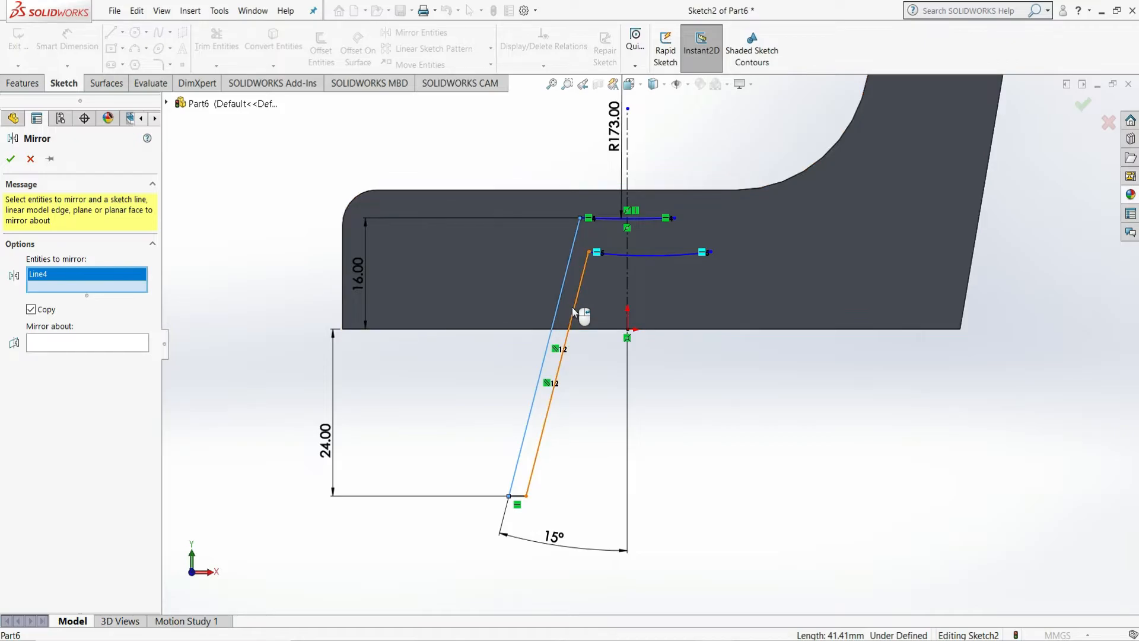
pyautogui.click(573, 308)
pyautogui.click(520, 496)
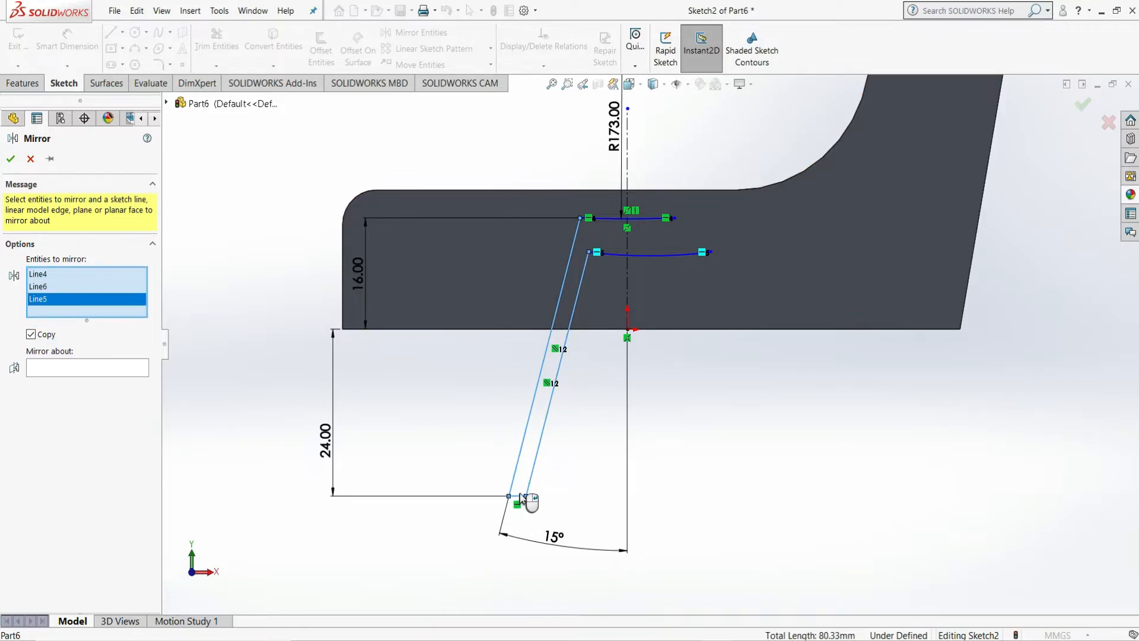
pyautogui.click(59, 372)
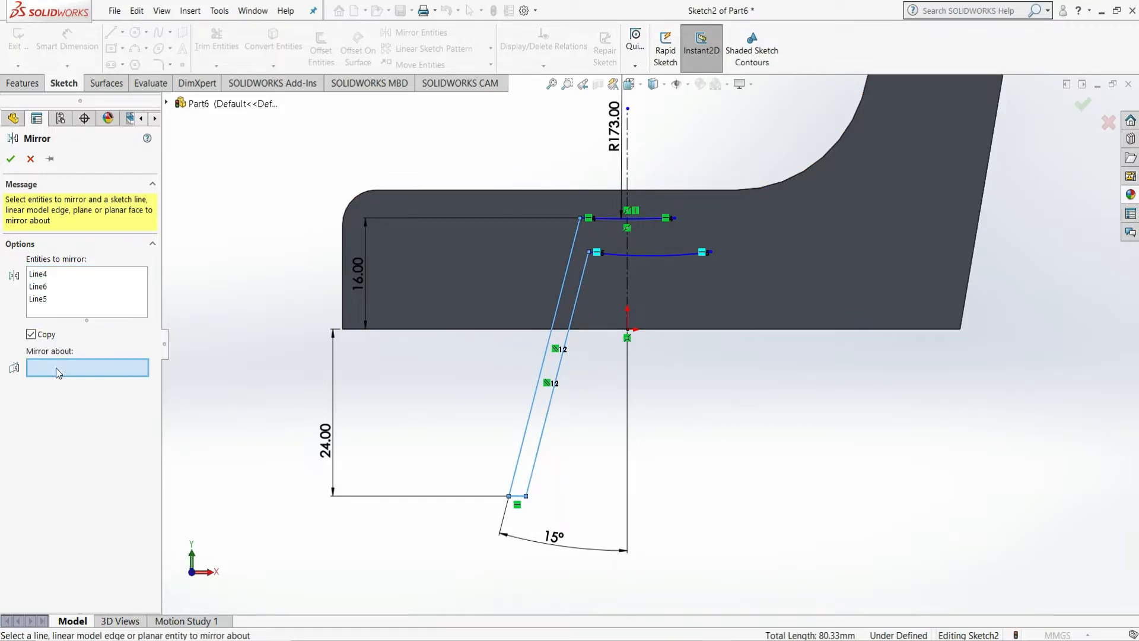
pyautogui.click(627, 279)
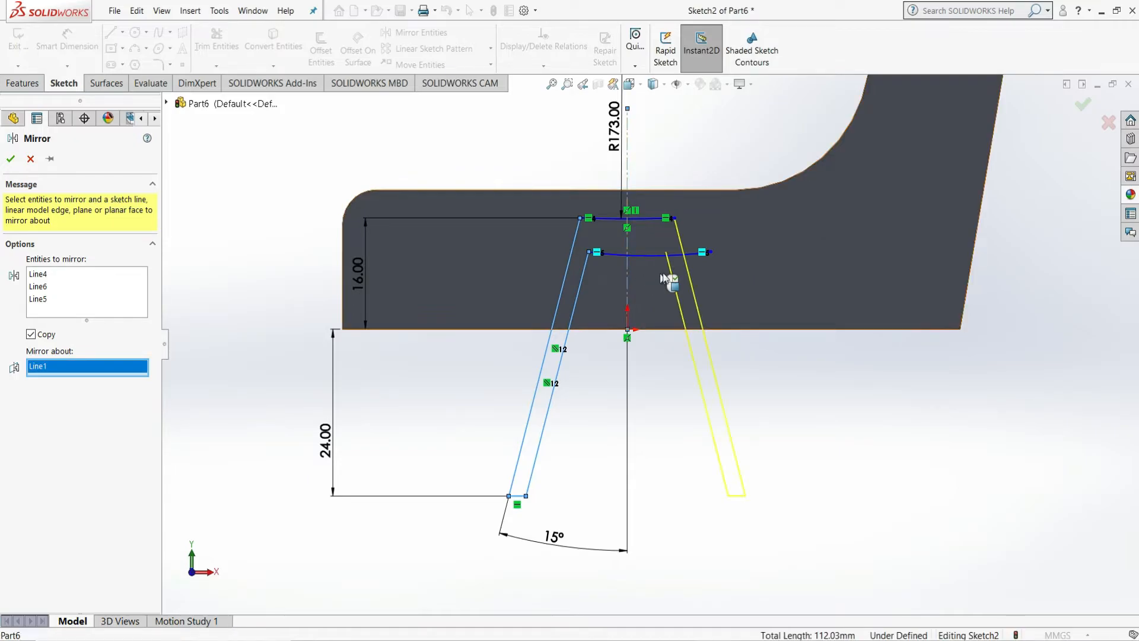
pyautogui.click(12, 160)
# Trim away the part of the lower arc that extends past the rear leg's inner line
pyautogui.scroll(-5, 711, 255)
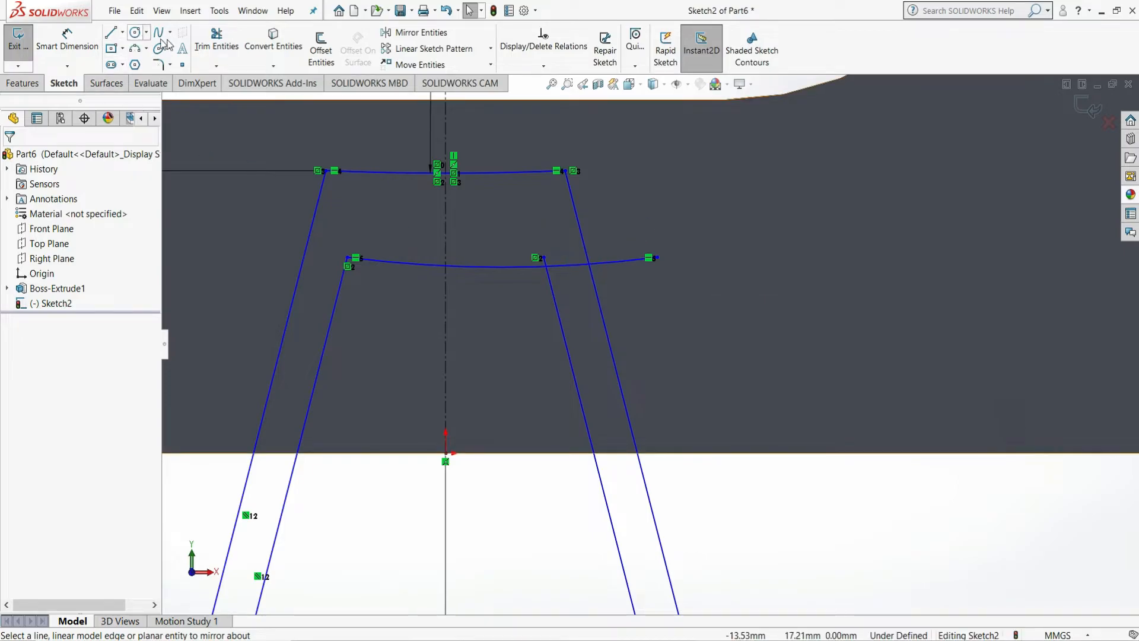
pyautogui.click(218, 52)
pyautogui.moveTo(557, 251); pyautogui.dragTo(542, 261)
pyautogui.moveTo(618, 236); pyautogui.dragTo(642, 276)
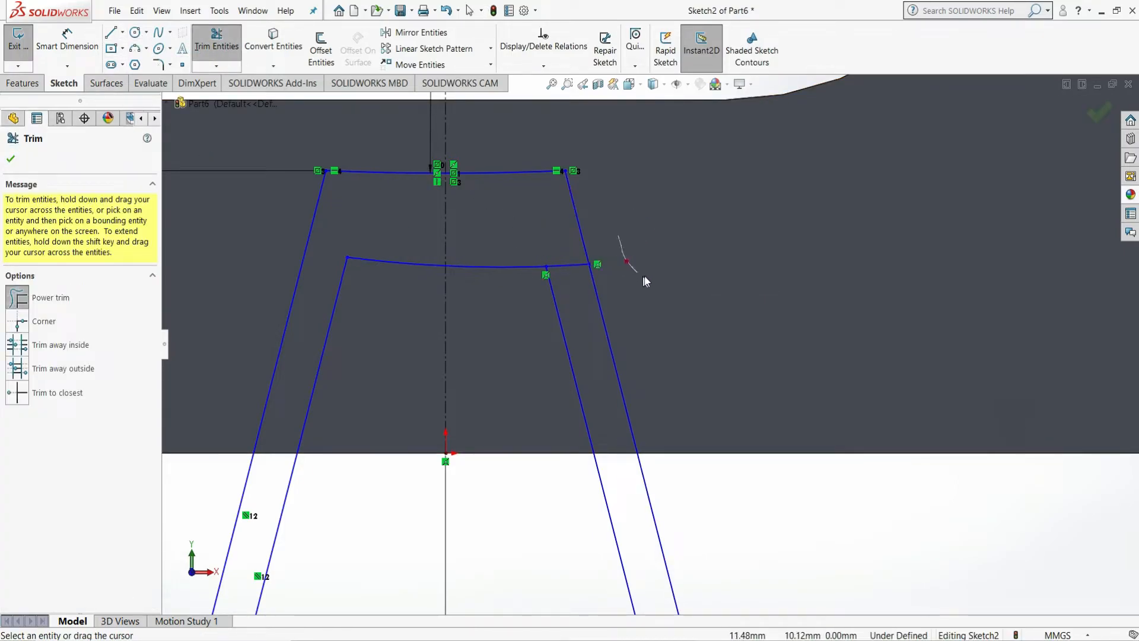
pyautogui.moveTo(561, 247); pyautogui.dragTo(577, 283)
pyautogui.click(12, 159)
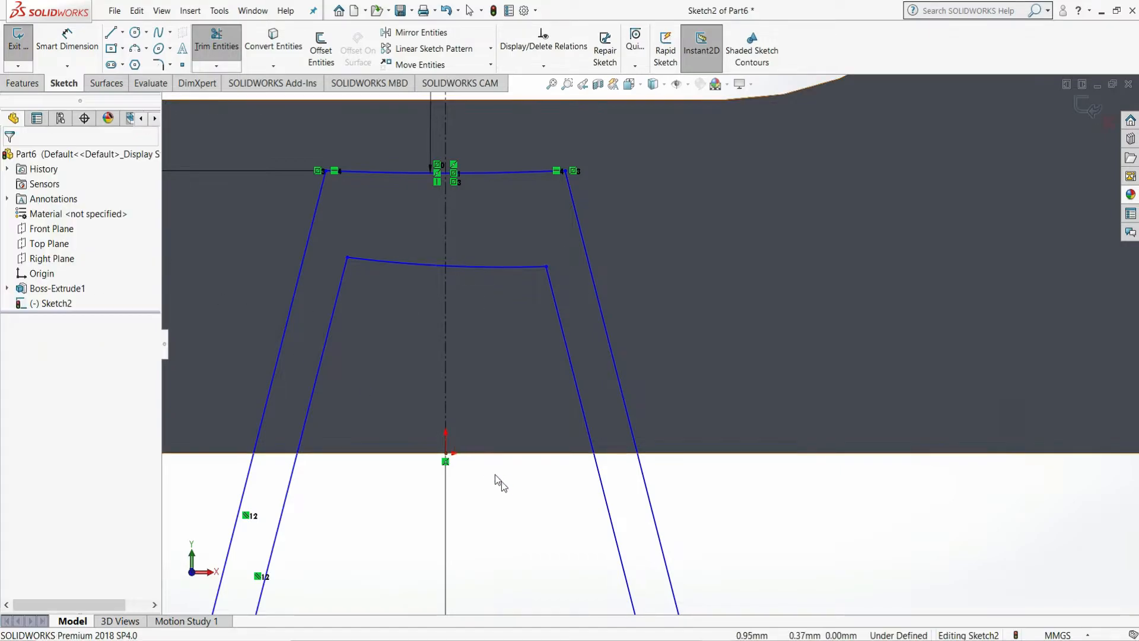
# Dimension the overall distance between the outer foot corners of the two legs as 90 mm
pyautogui.scroll(5, 508, 394)
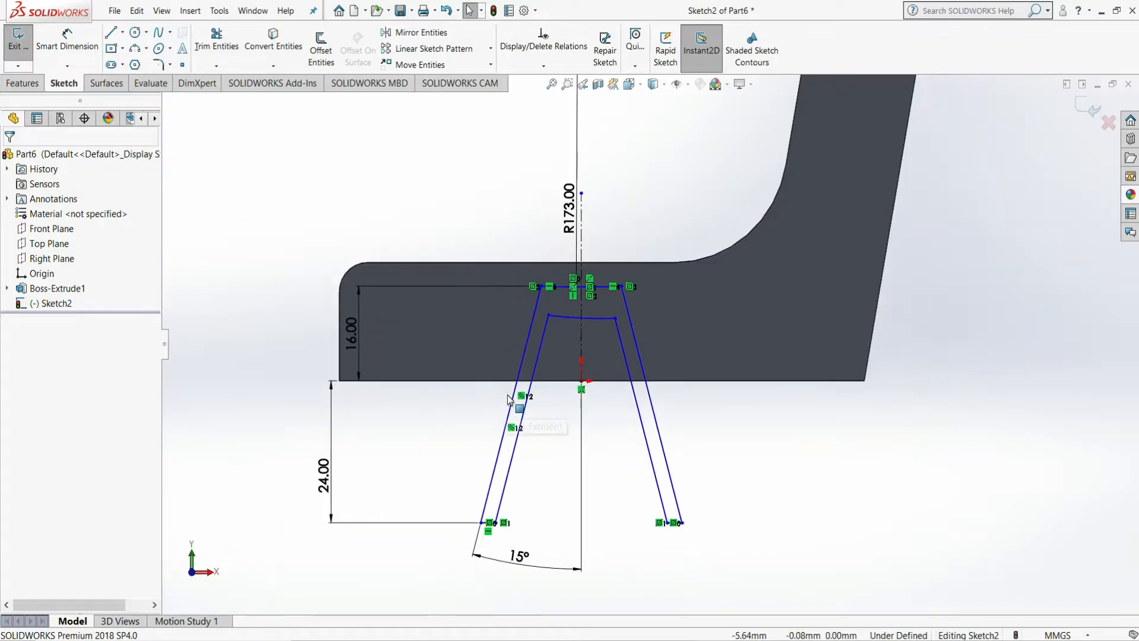
pyautogui.click(58, 38)
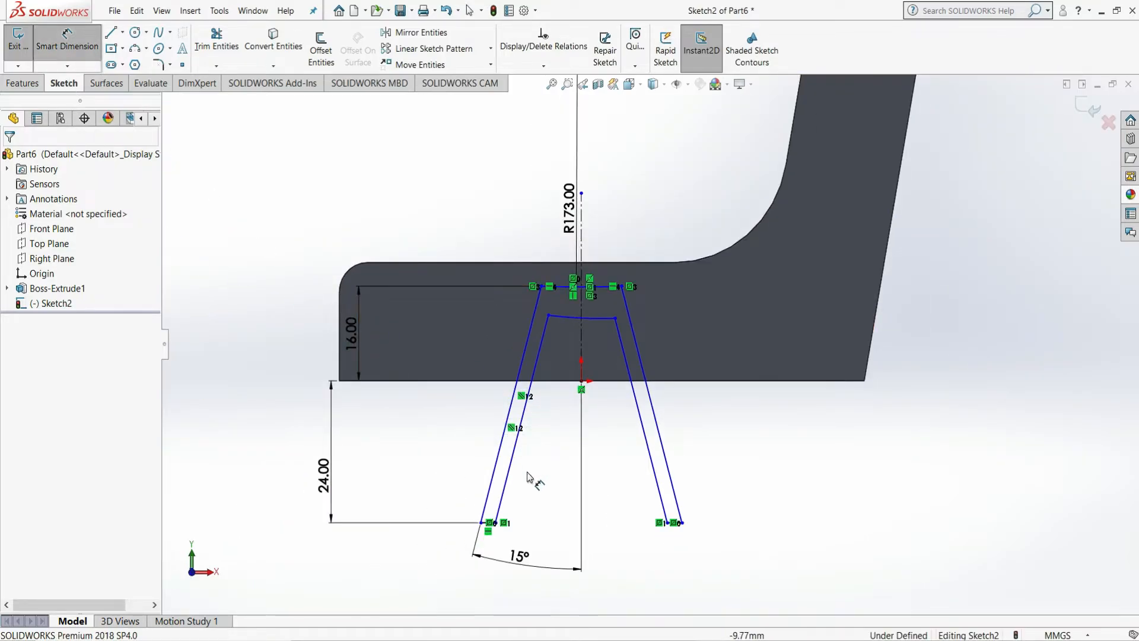
pyautogui.scroll(-3, 495, 540)
pyautogui.click(491, 493)
pyautogui.click(783, 493)
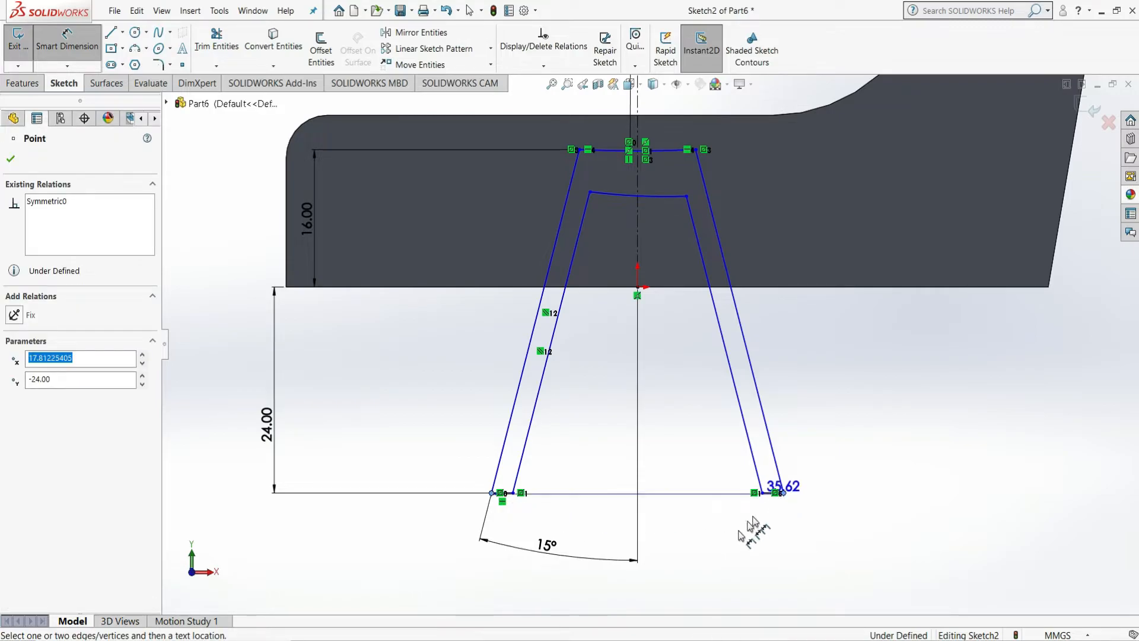
pyautogui.click(663, 598)
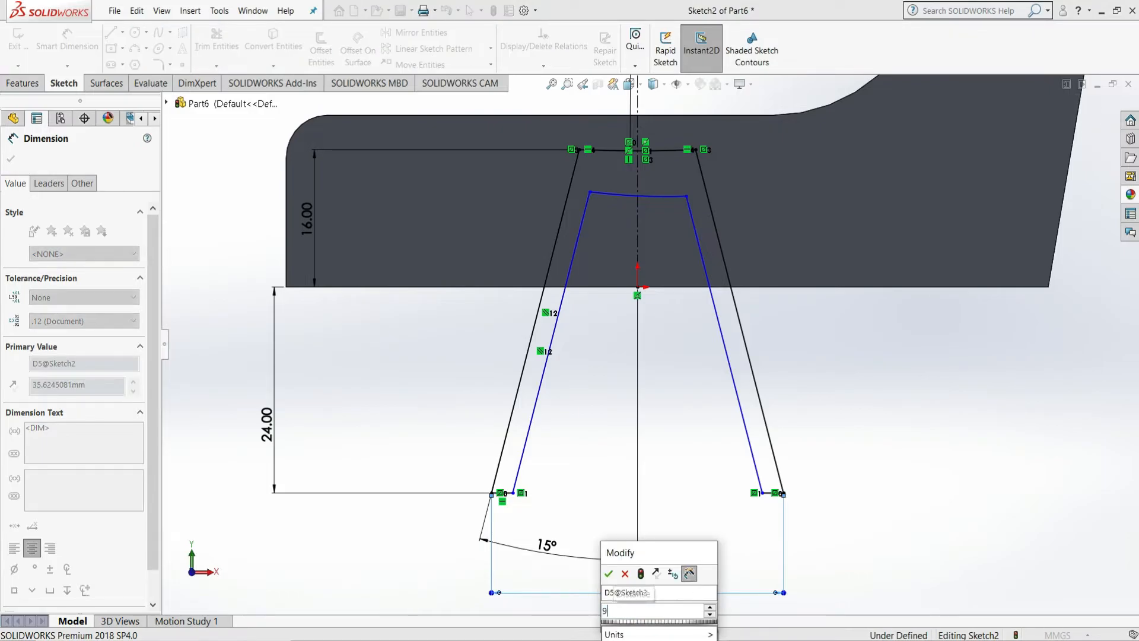
pyautogui.press('Return')
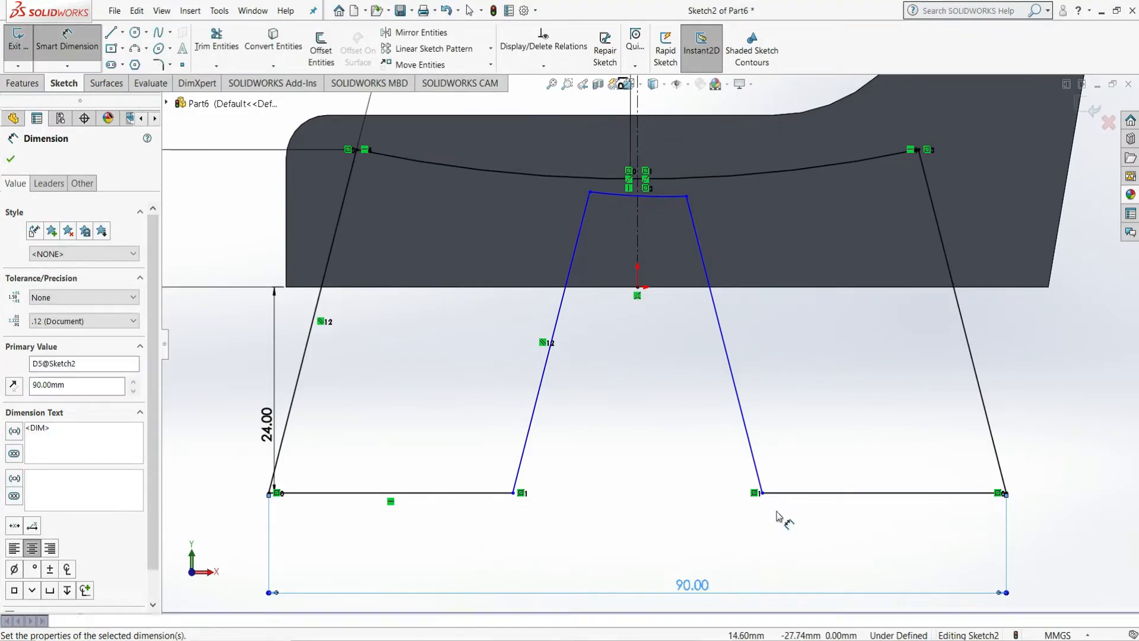
# Dimension the distance between the inner foot corners of the two legs as 70 mm
pyautogui.press('z')
pyautogui.click(536, 468)
pyautogui.click(743, 468)
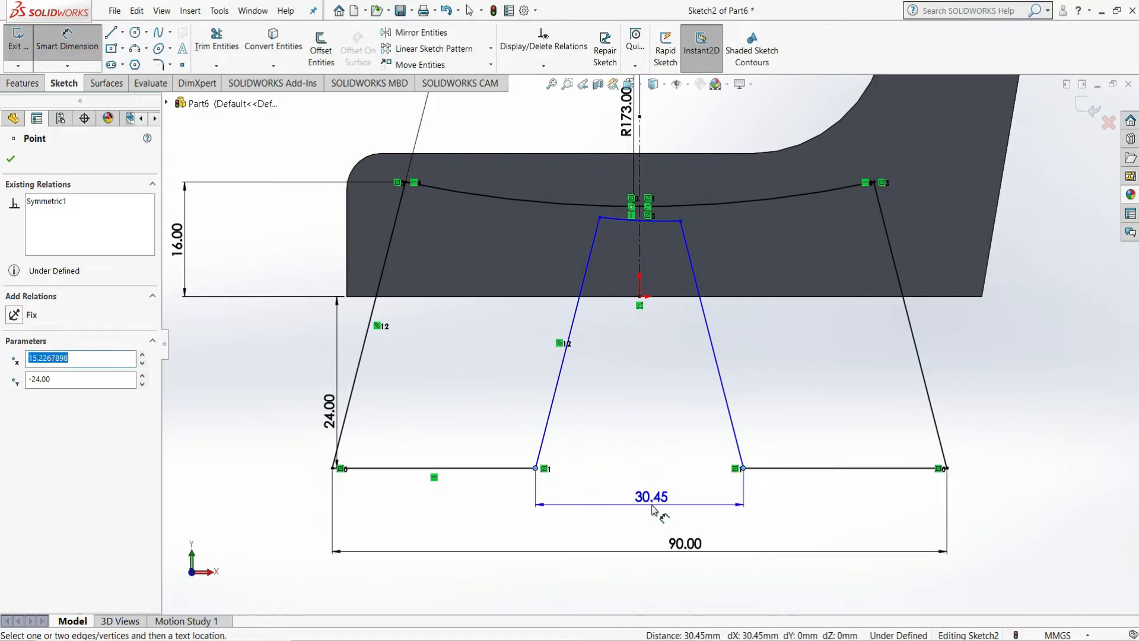
pyautogui.click(652, 508)
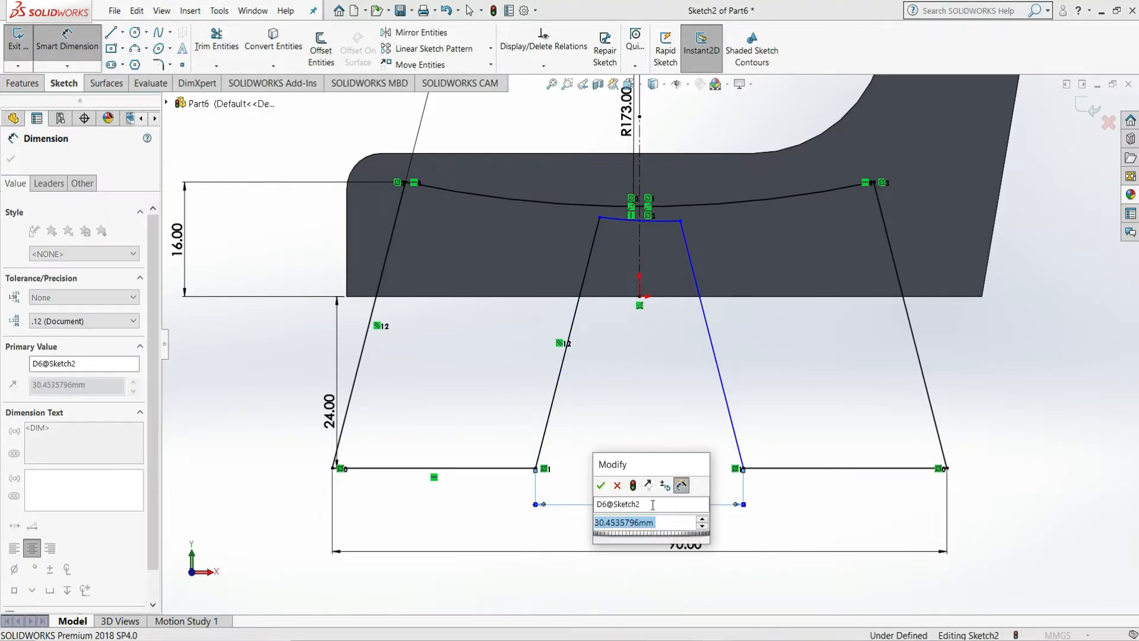
pyautogui.write('70')
pyautogui.press('Return')
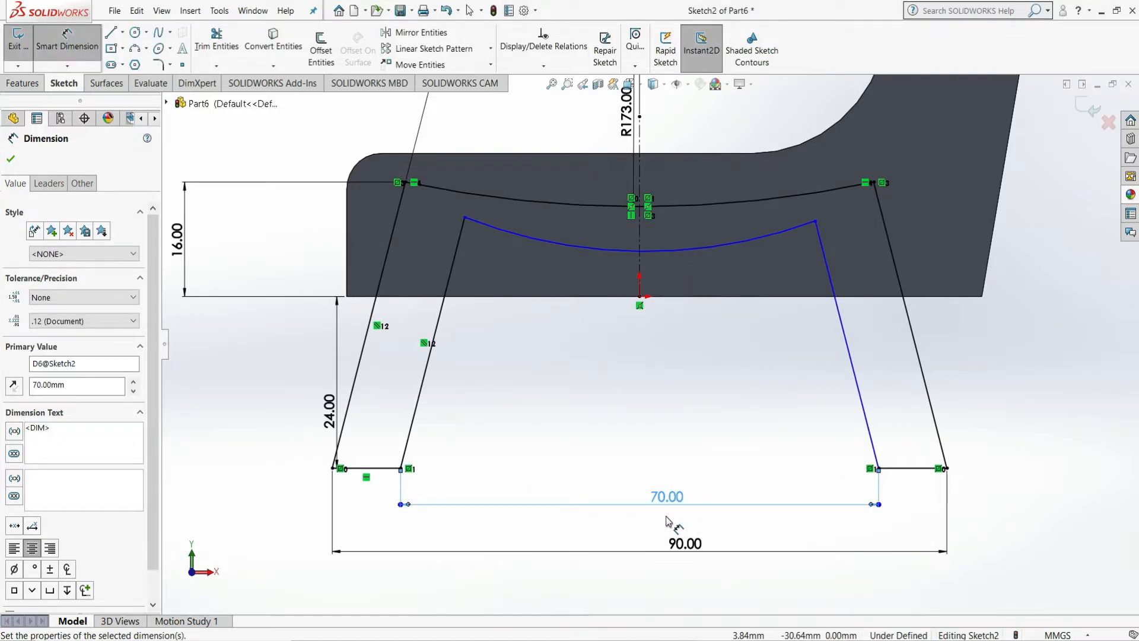
pyautogui.press('Escape')
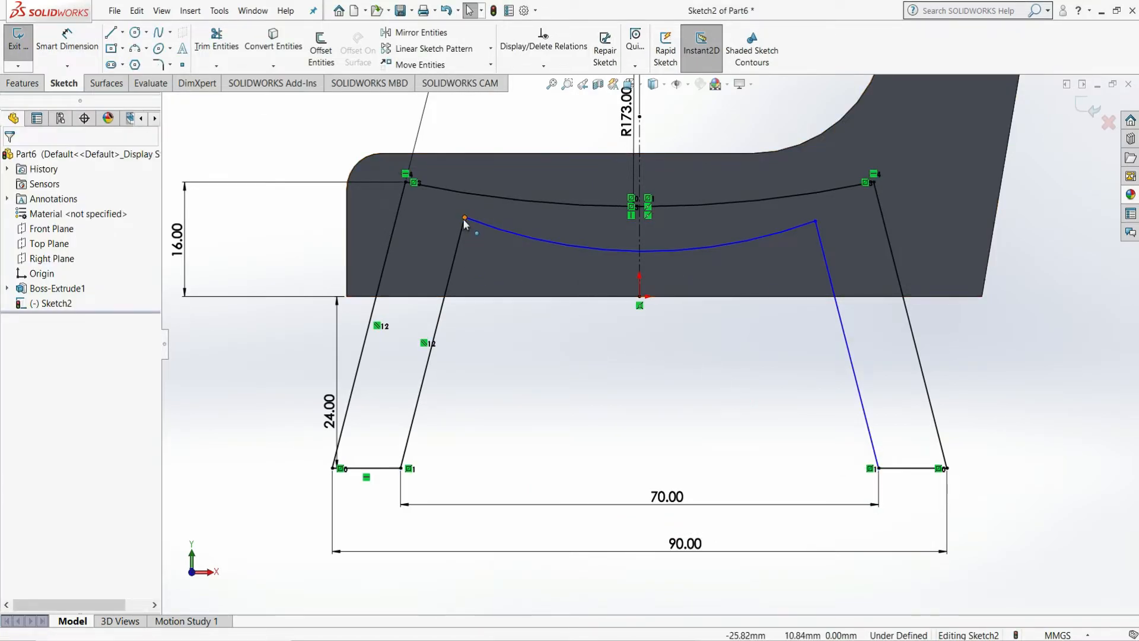
# Add a horizontal relation between the two endpoints of the lower arc in the leg frame sketch
pyautogui.keyDown('ctrl'); pyautogui.click(814, 219); pyautogui.keyUp('ctrl')
pyautogui.click(849, 165)
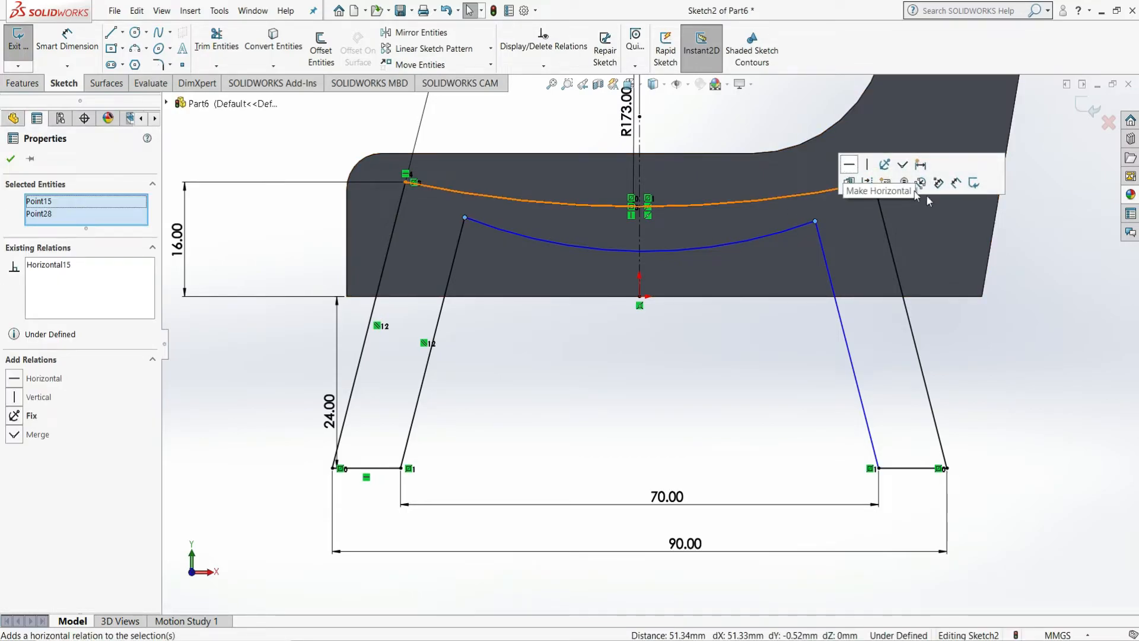
pyautogui.click(1055, 303)
pyautogui.press('z')
pyautogui.press('z')
# Dimension the lower arc's radius as 183 mm
pyautogui.click(67, 43)
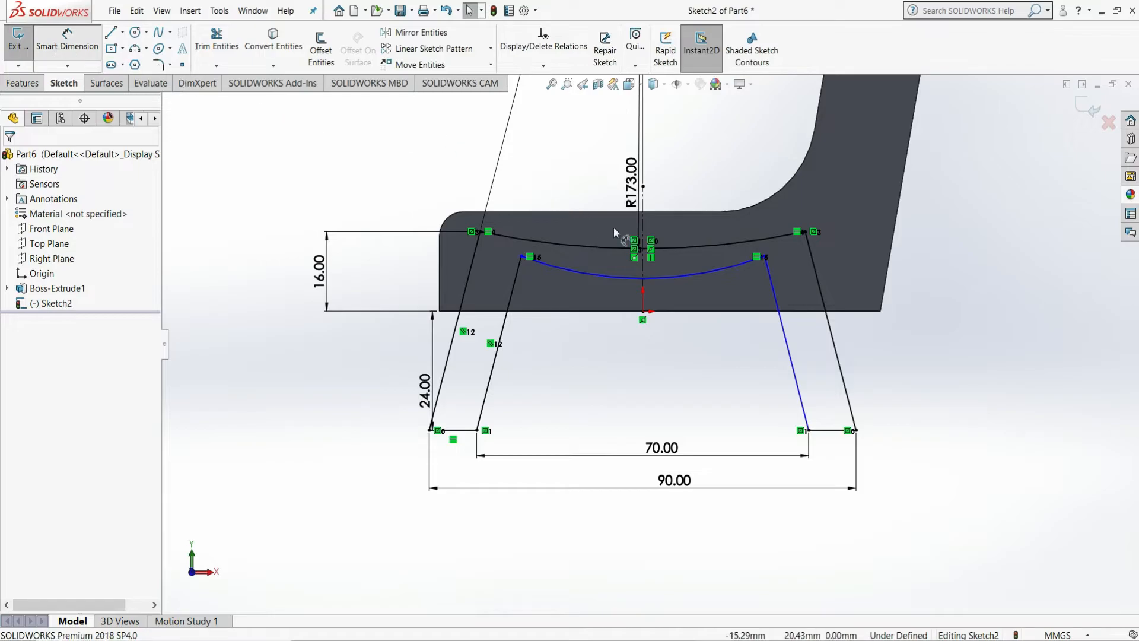
pyautogui.click(684, 265)
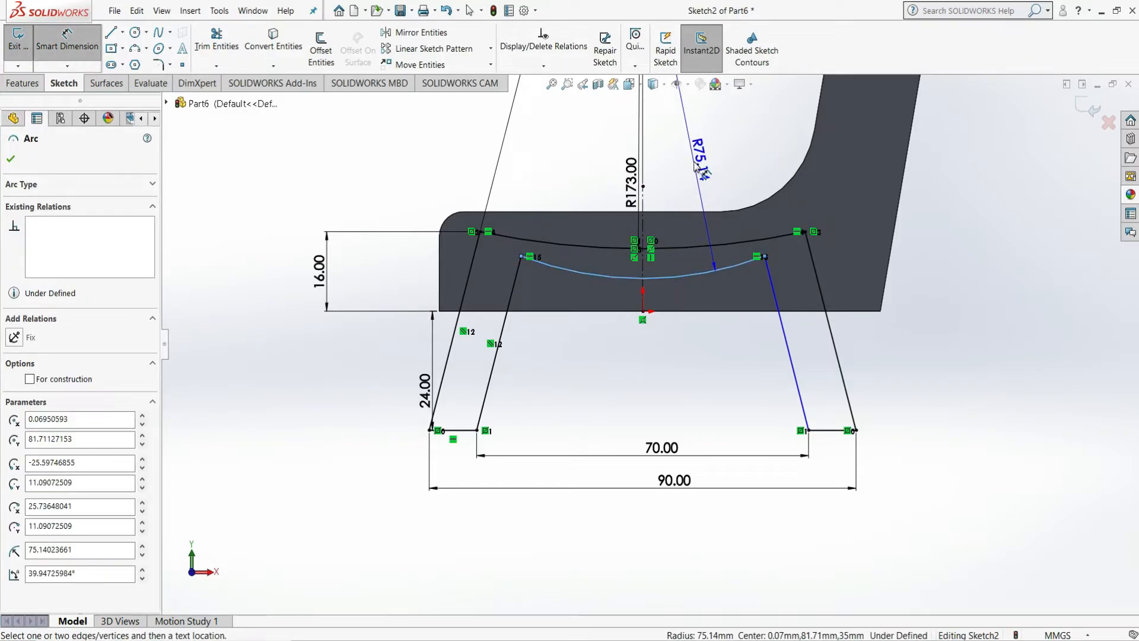
pyautogui.click(695, 169)
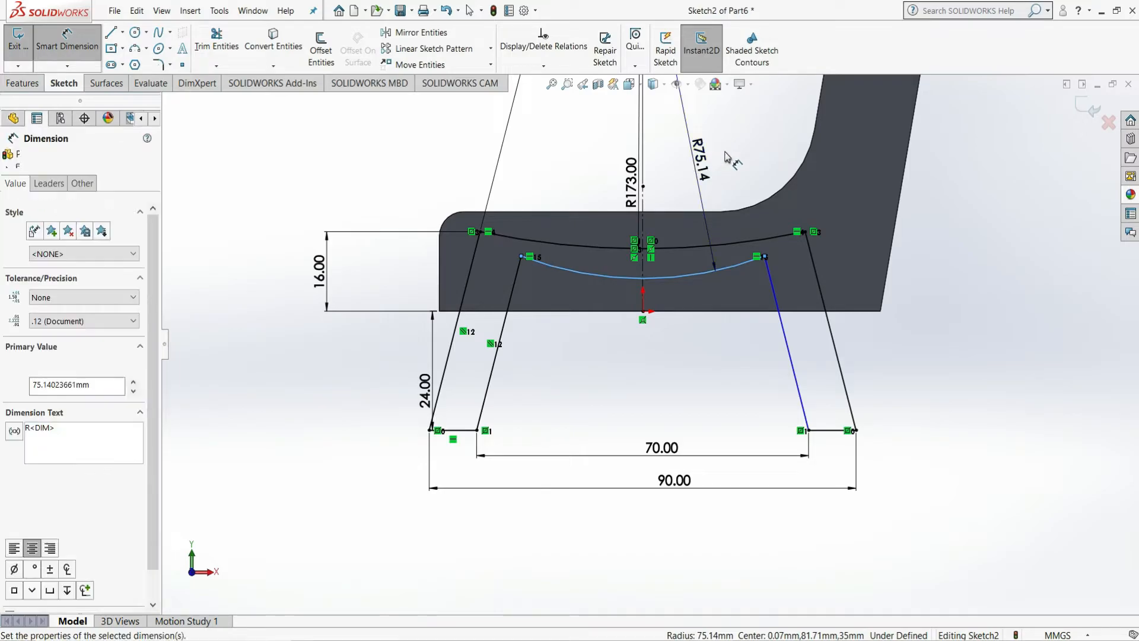
pyautogui.write('163')
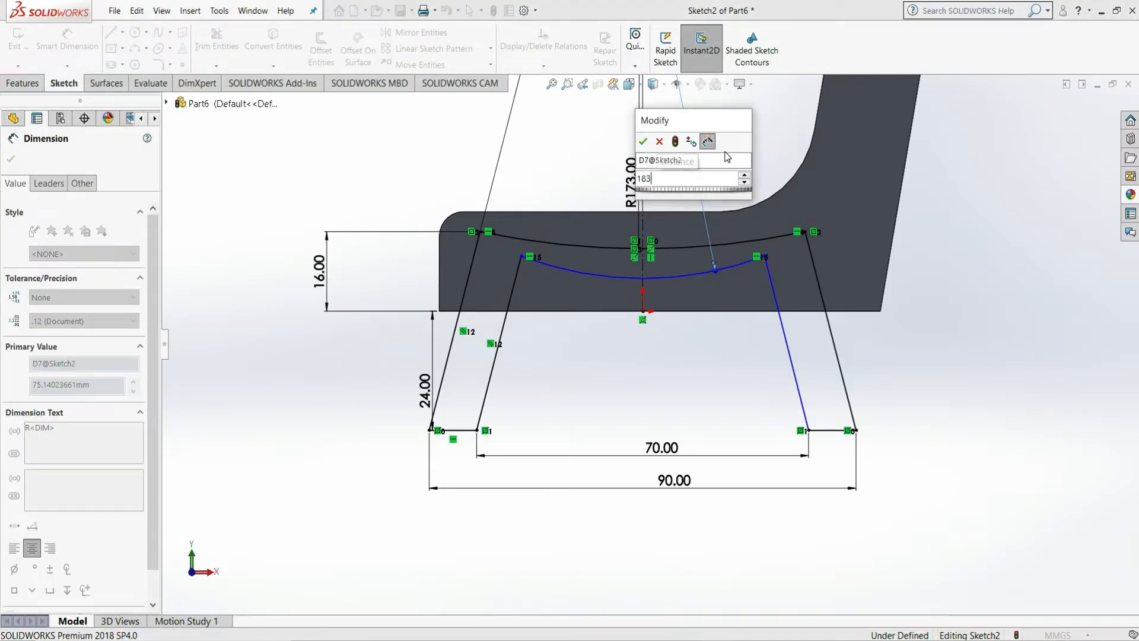
pyautogui.press('Return')
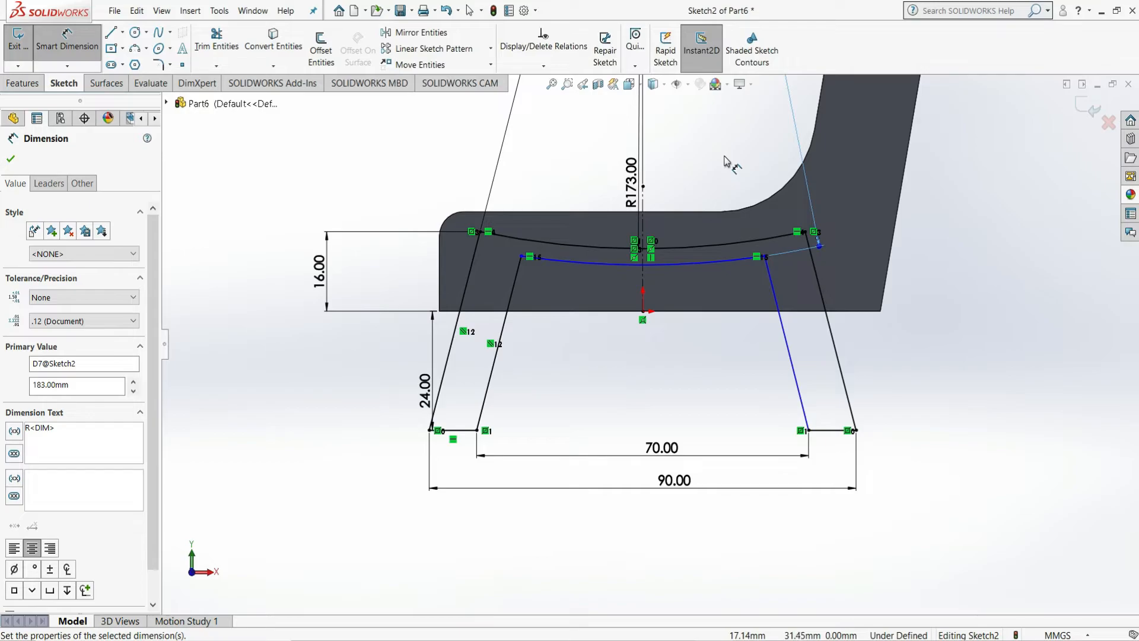
pyautogui.click(11, 158)
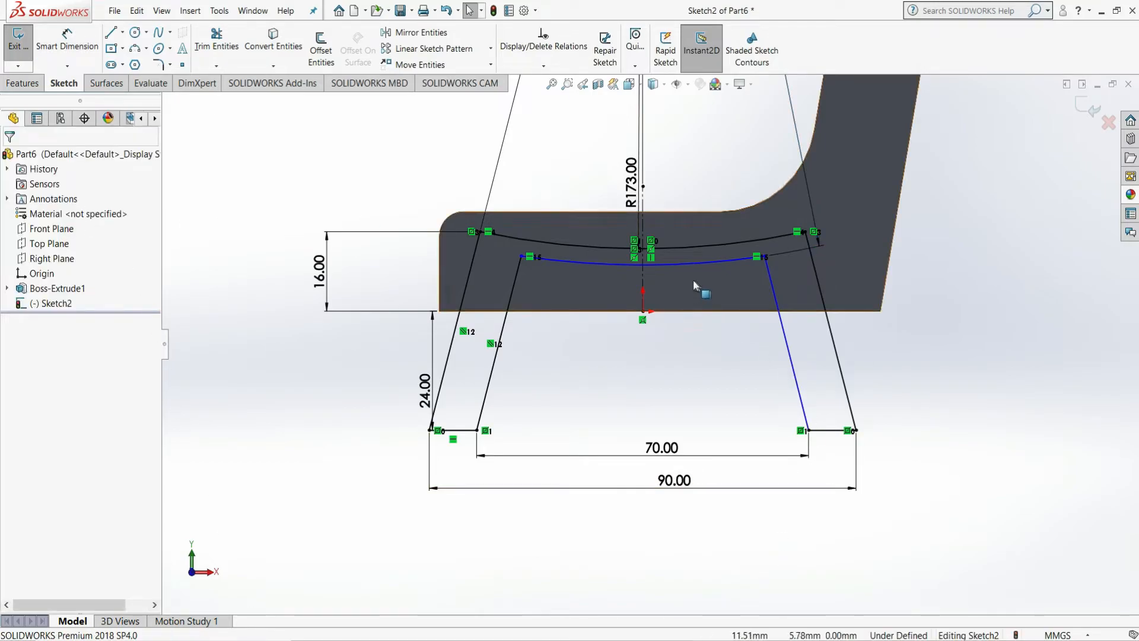
# Dimension the center-to-center distance between the upper and lower arcs as 2 mm
pyautogui.click(80, 48)
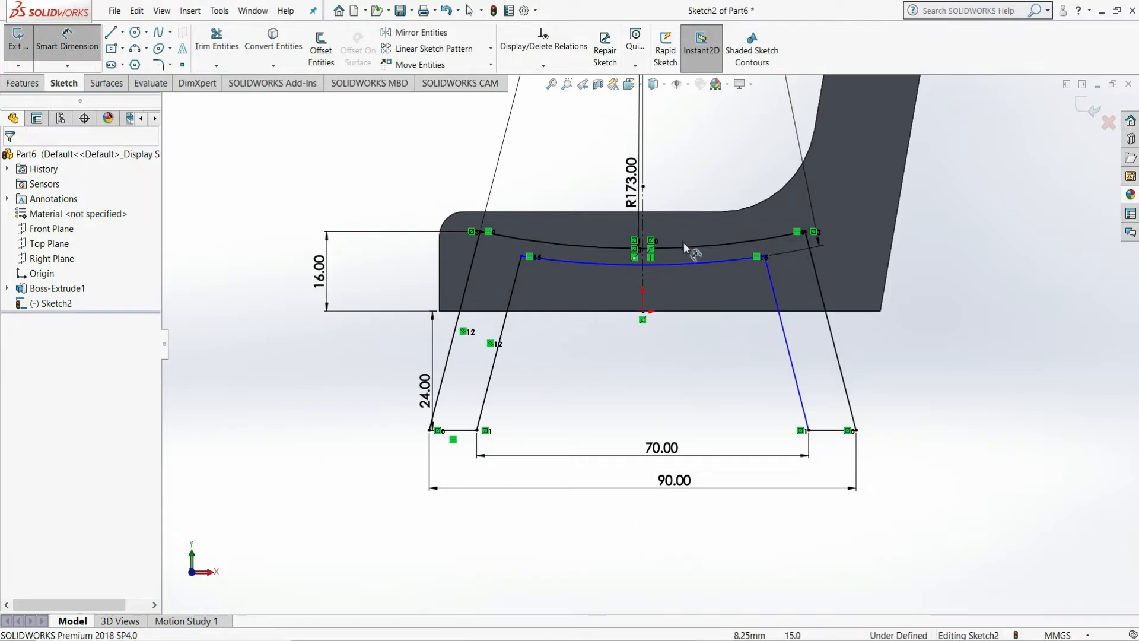
pyautogui.click(691, 261)
pyautogui.click(709, 244)
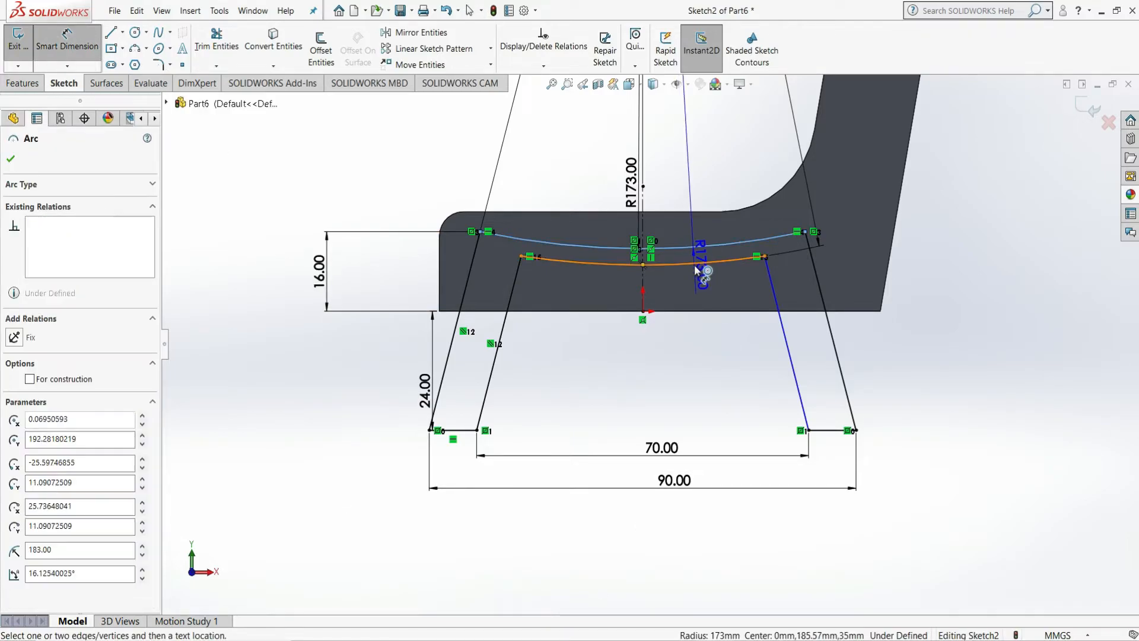
pyautogui.click(725, 189)
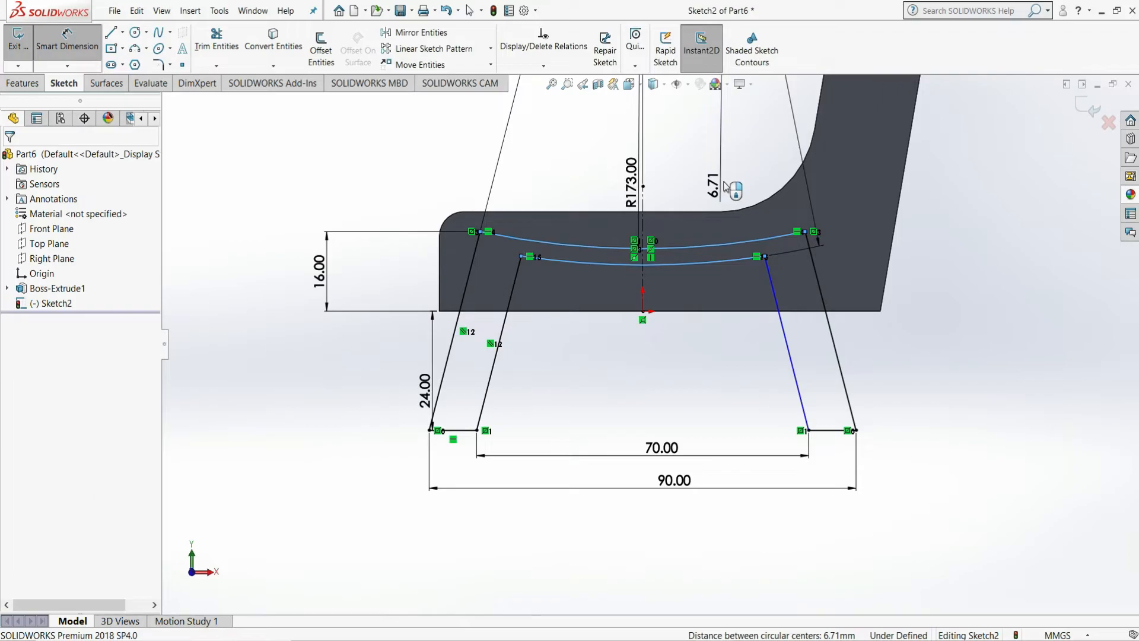
pyautogui.doubleClick(724, 185)
pyautogui.write('2')
pyautogui.press('Return')
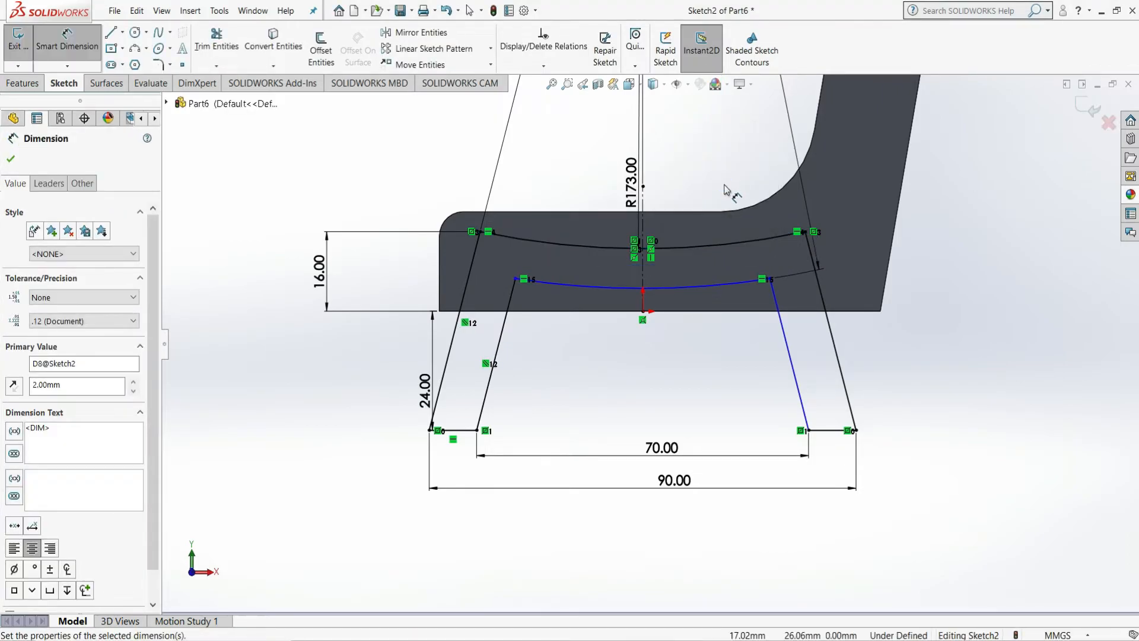
pyautogui.click(11, 158)
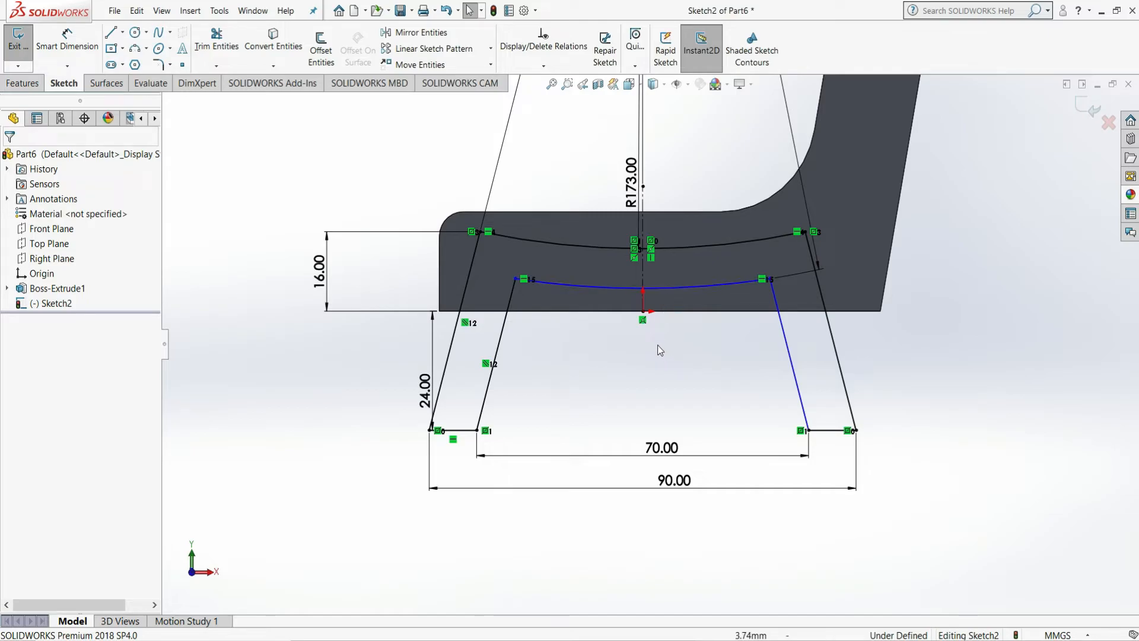
# Dimension the vertical distance between the lower arc's center and the origin, accepting the value offered
pyautogui.click(67, 42)
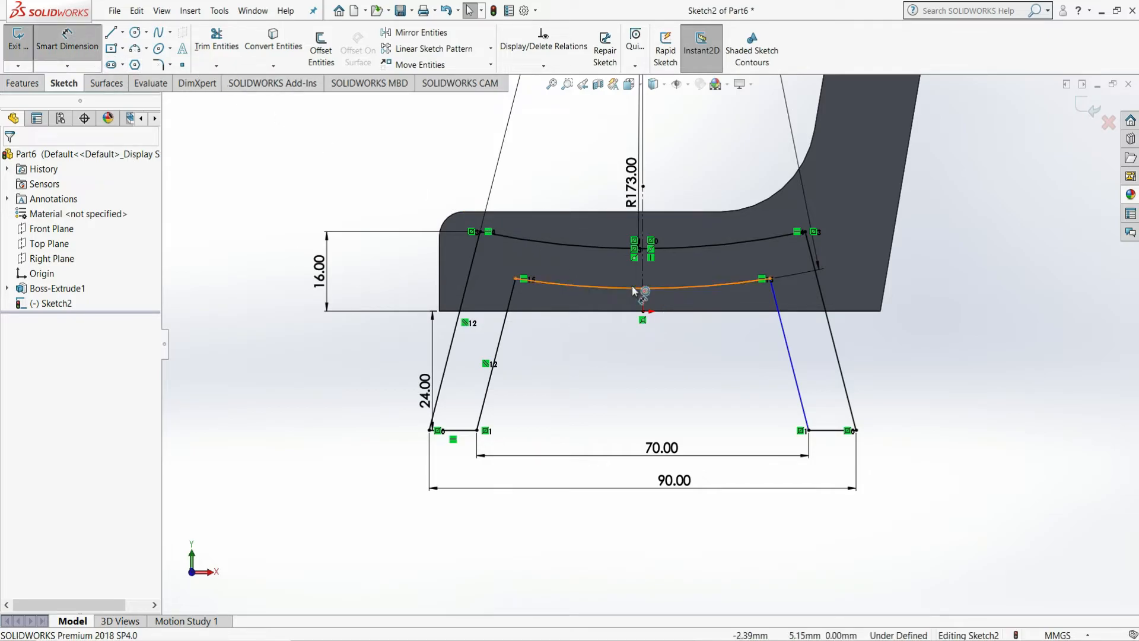
pyautogui.click(650, 308)
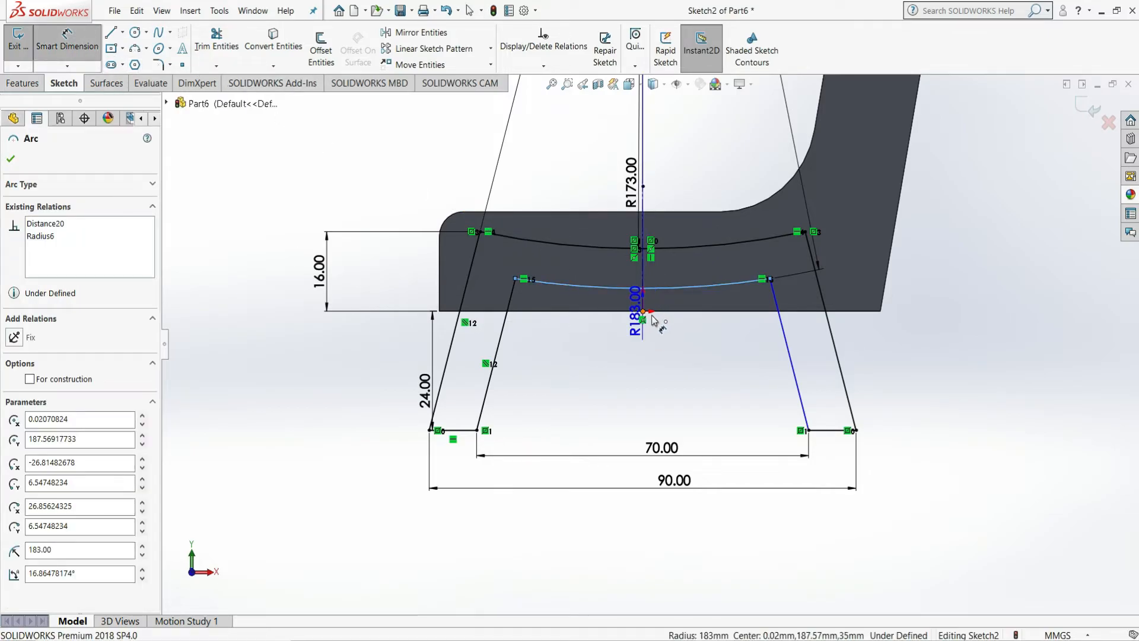
pyautogui.click(642, 311)
pyautogui.click(706, 288)
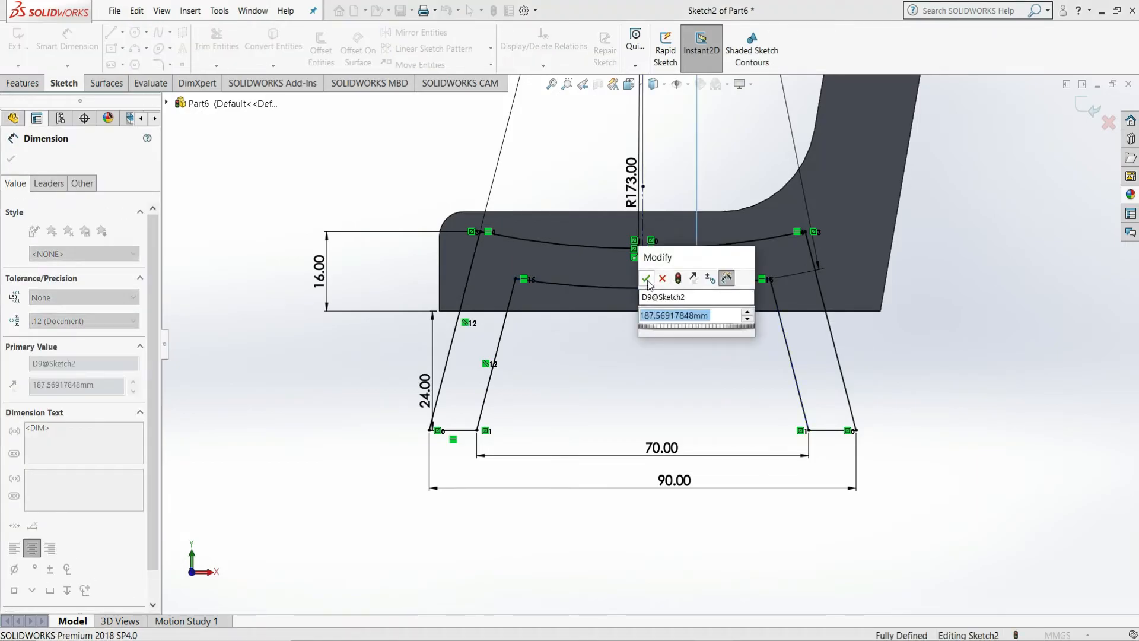
pyautogui.click(647, 278)
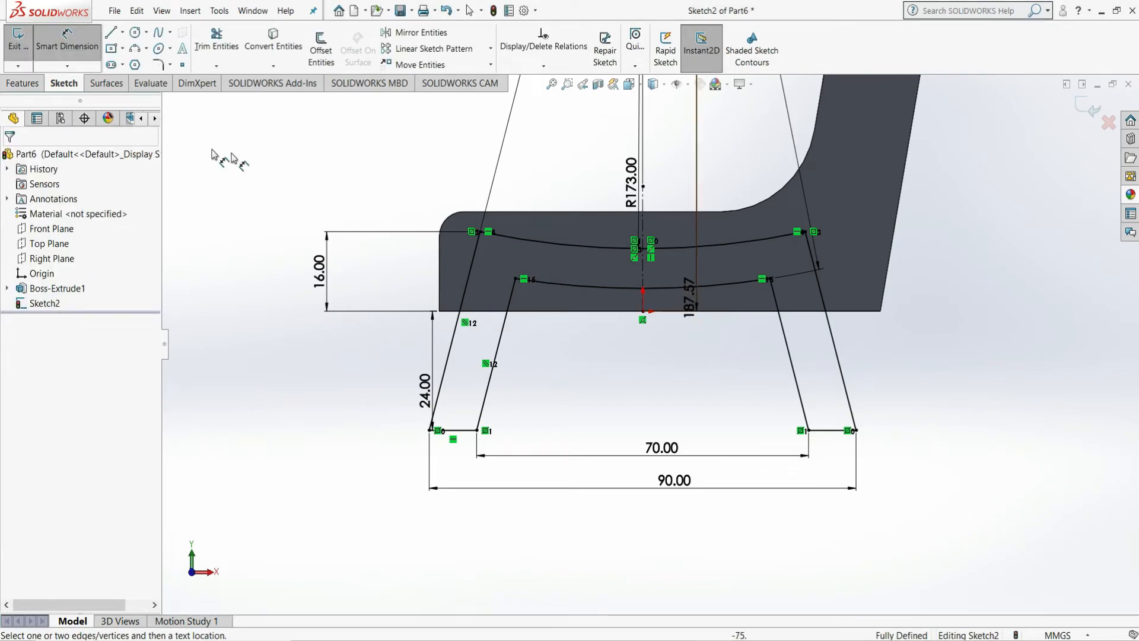
# Extrude the leg frame sketch as a blind boss 10 mm deep, merged with the seat body
pyautogui.click(25, 89)
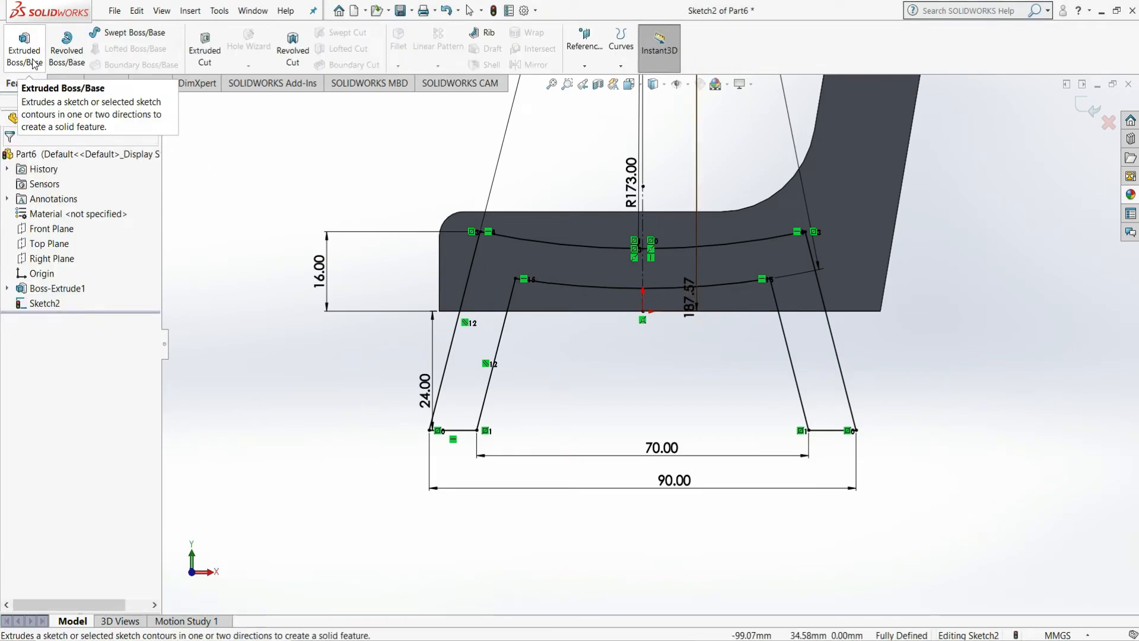
pyautogui.click(33, 59)
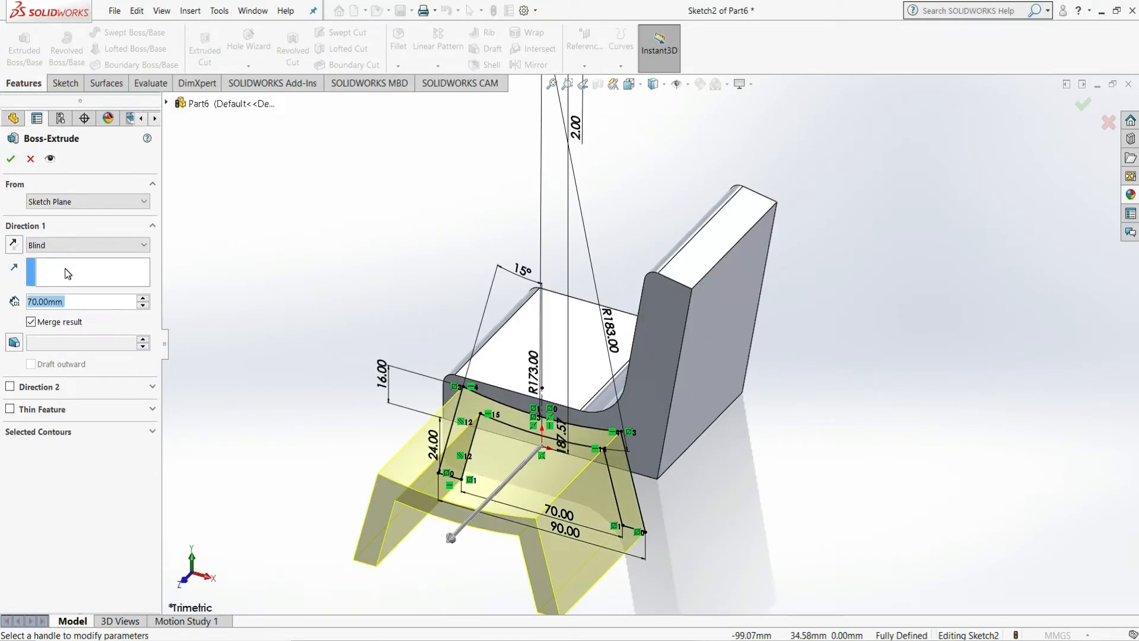
pyautogui.write('10')
pyautogui.press('Return')
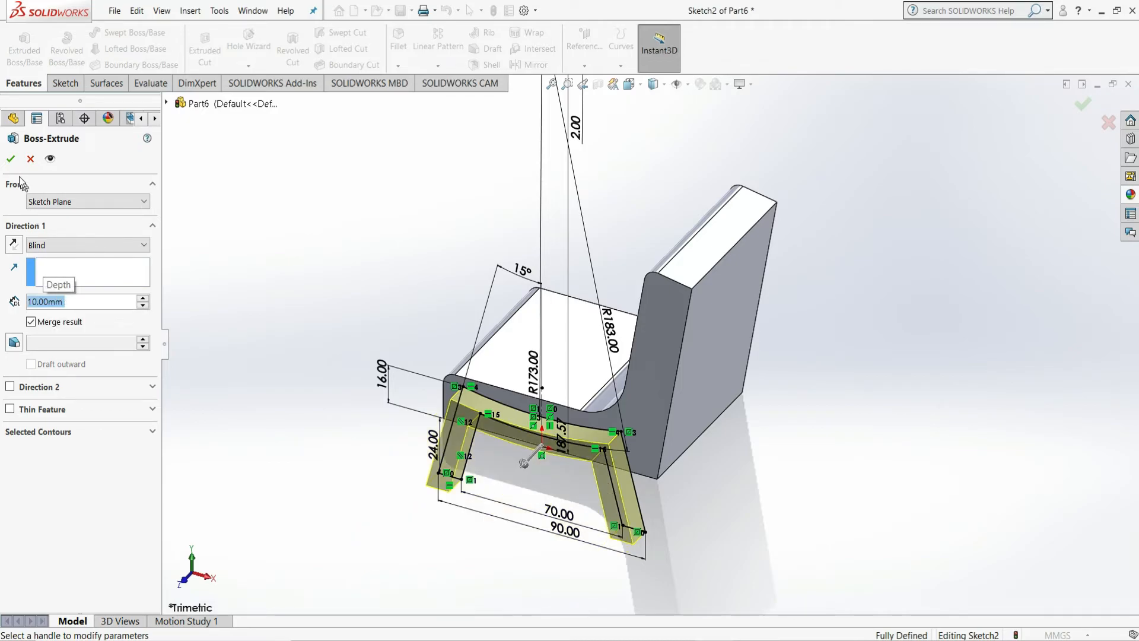
pyautogui.click(11, 158)
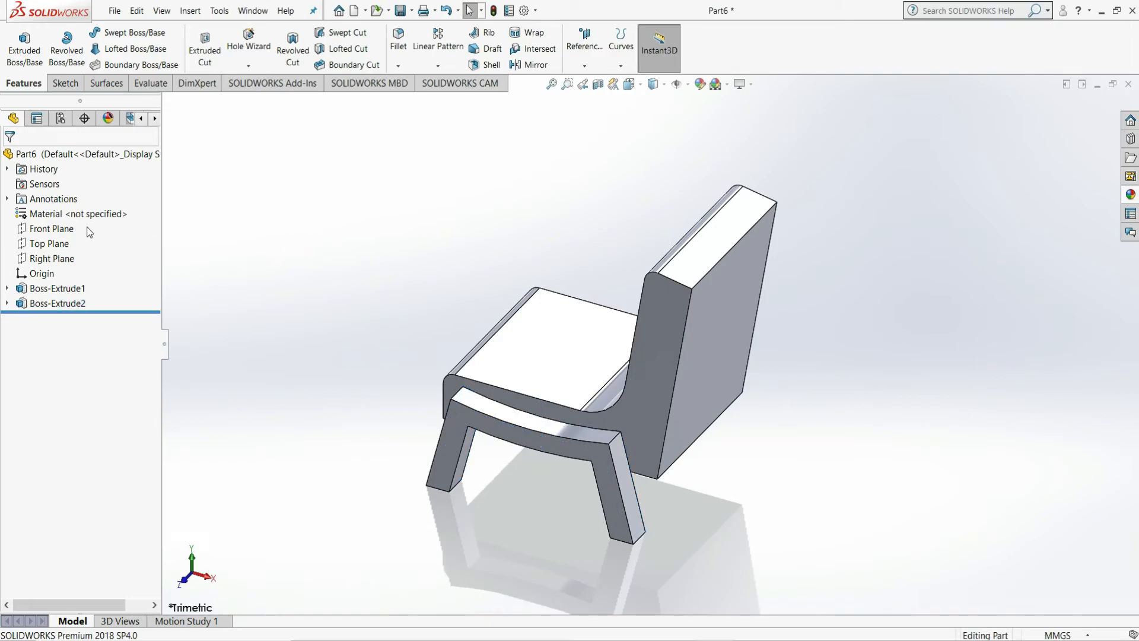
# Mirror the extruded leg frame feature about the Front Plane to the opposite side of the chair
pyautogui.click(51, 228)
pyautogui.moveTo(717, 322); pyautogui.dragTo(741, 285, button='middle')
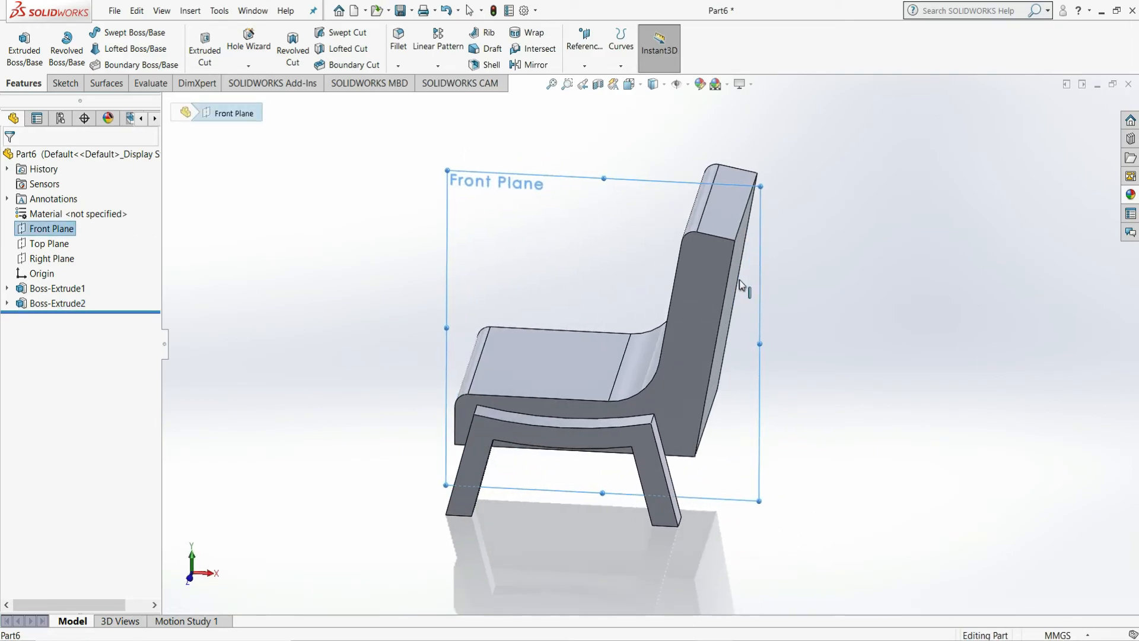
pyautogui.click(818, 243)
pyautogui.click(527, 65)
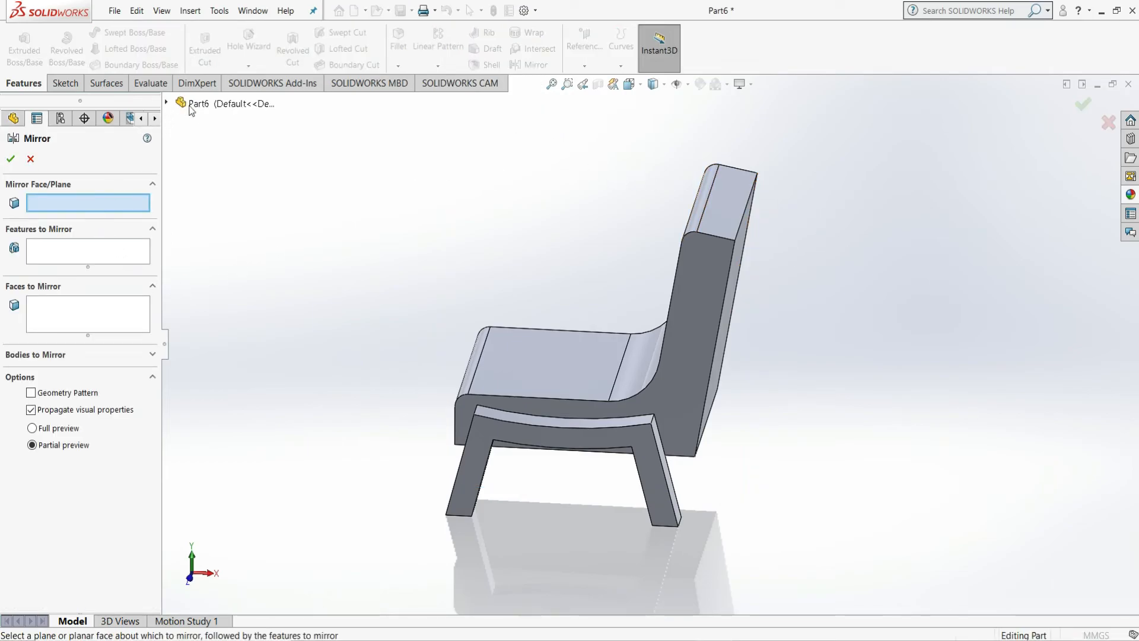
pyautogui.click(182, 106)
pyautogui.click(223, 178)
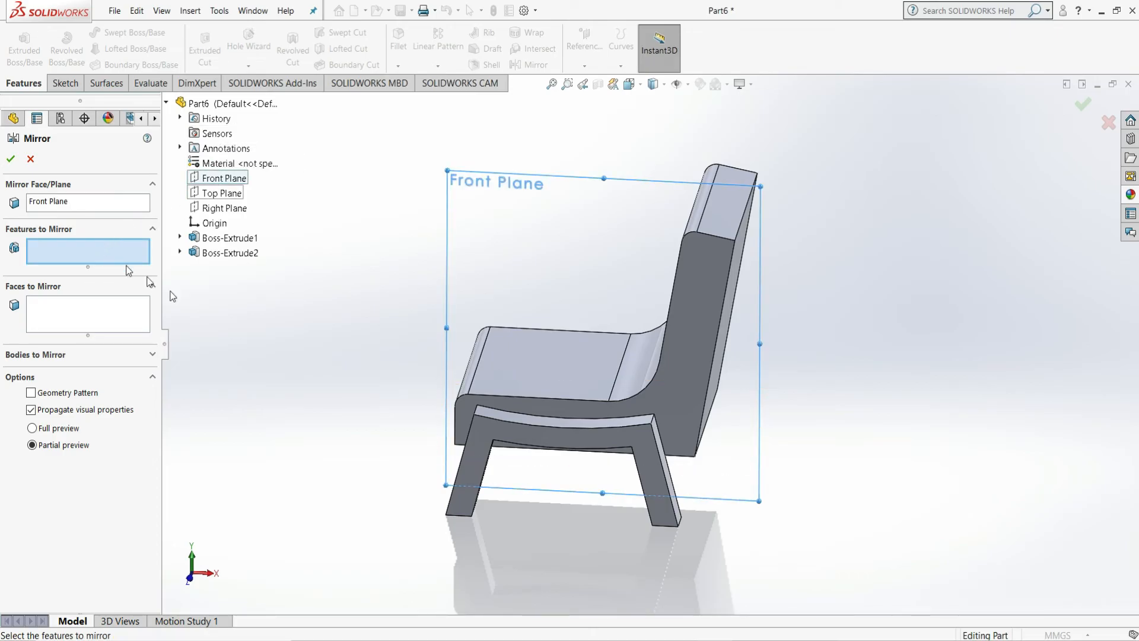
pyautogui.click(500, 430)
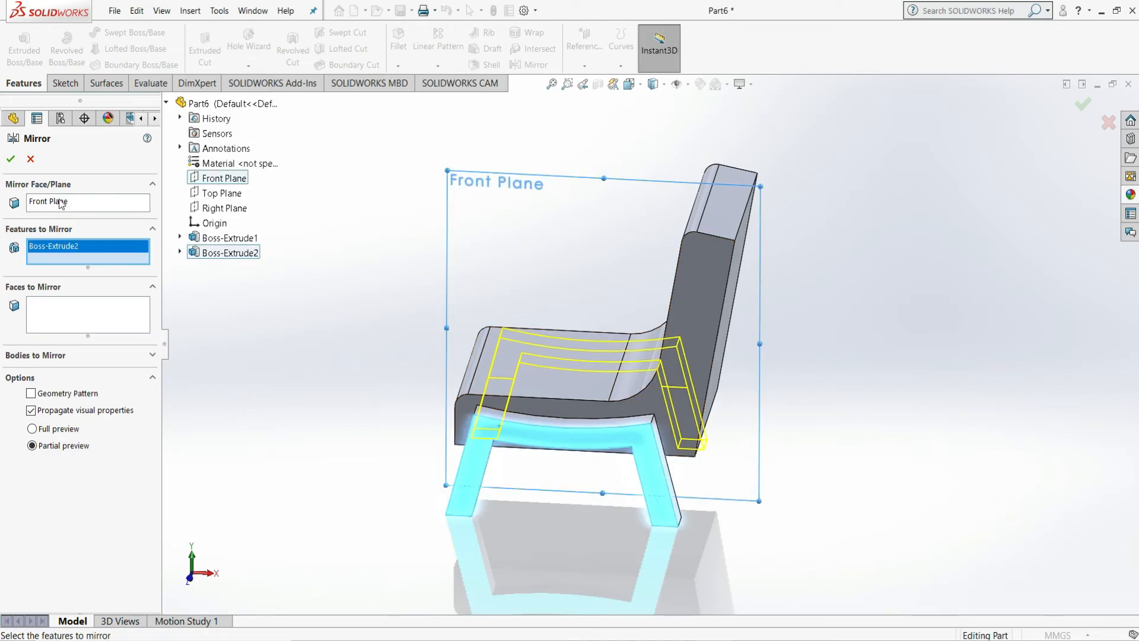
pyautogui.click(13, 160)
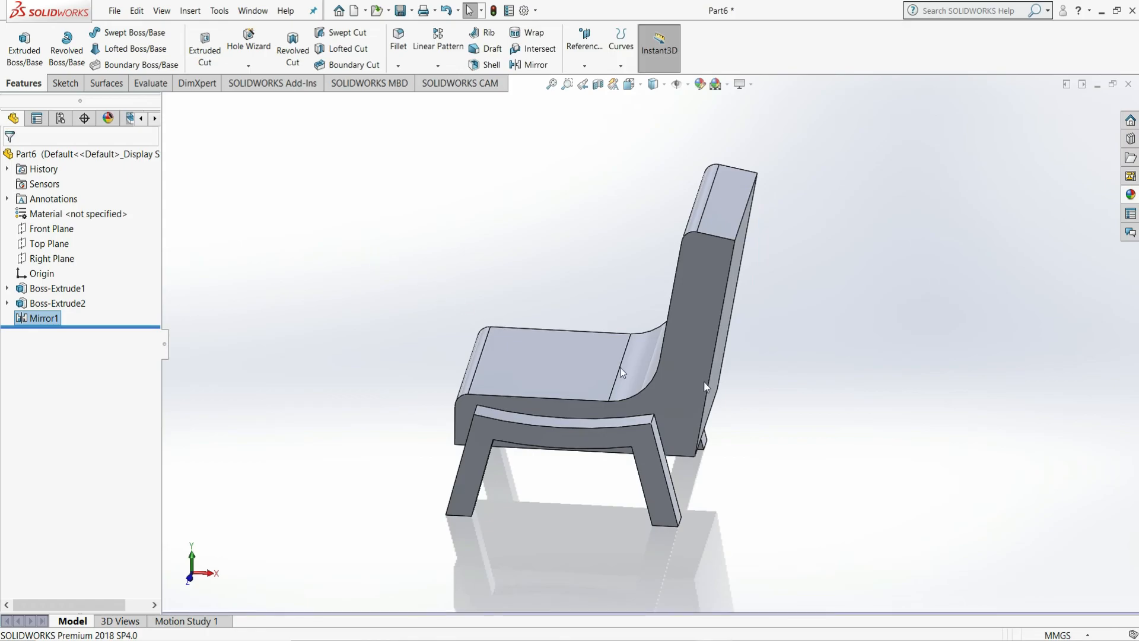
# Apply the leather appearance from the Organic Miscellaneous category to the seat and backrest extrusion
pyautogui.moveTo(753, 394); pyautogui.dragTo(829, 380, button='middle')
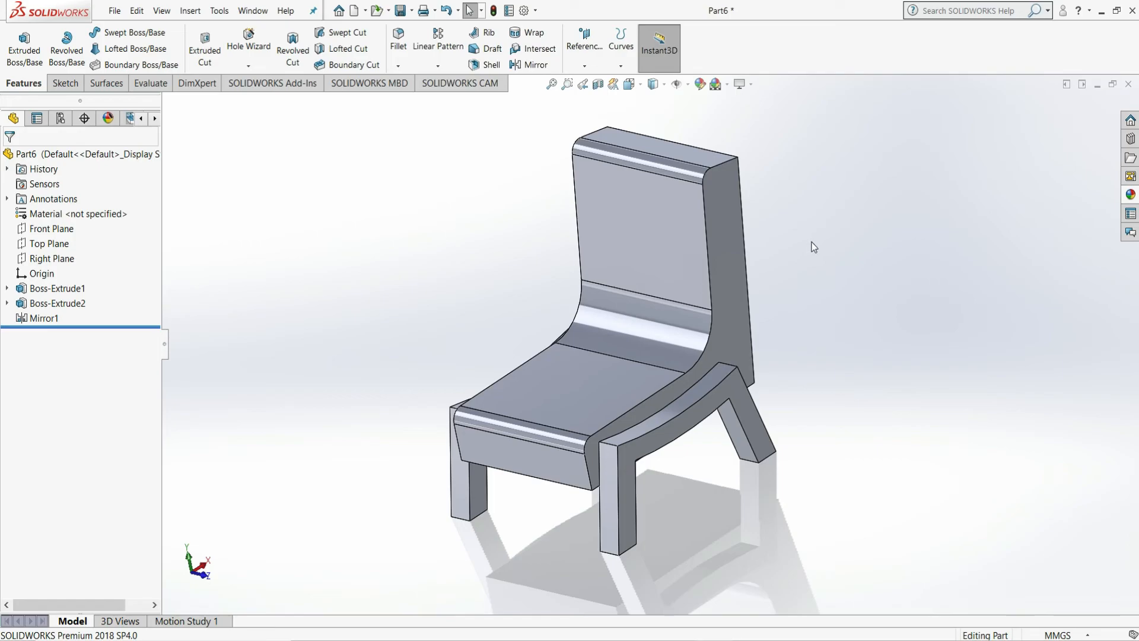
pyautogui.click(83, 289)
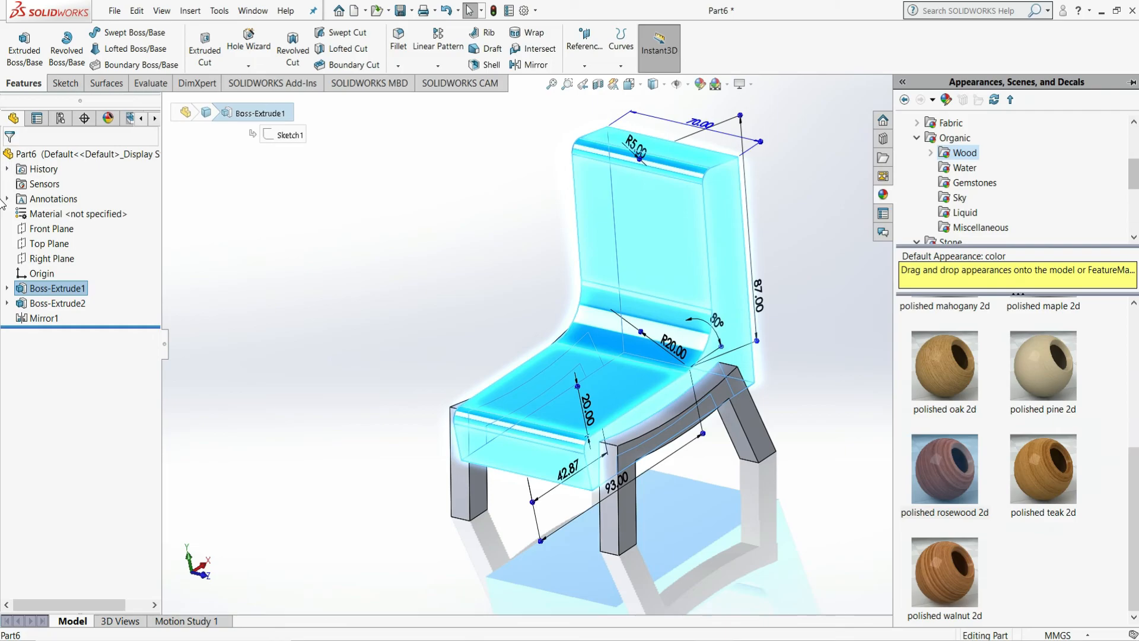
pyautogui.click(973, 231)
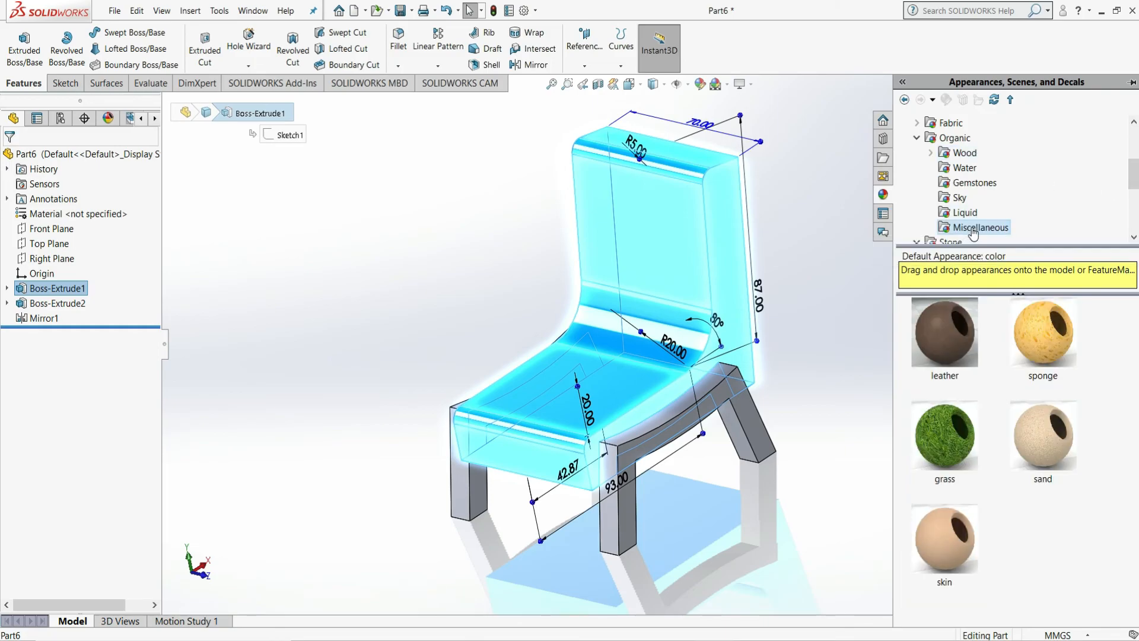
pyautogui.doubleClick(964, 330)
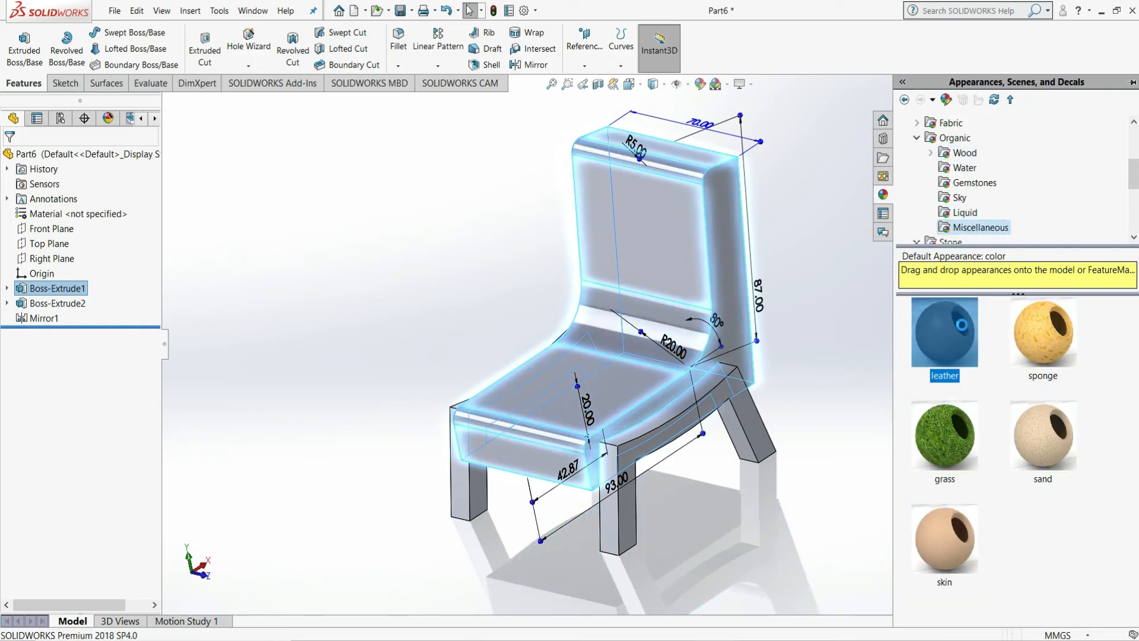
pyautogui.click(842, 322)
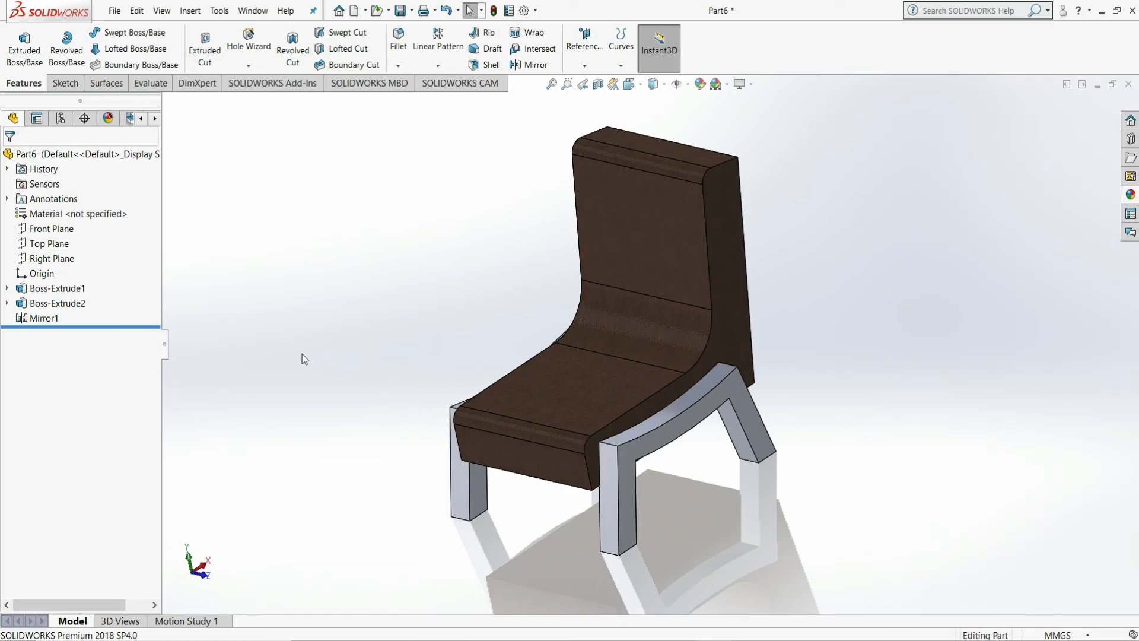
# Apply the polished rosewood 2d appearance from the Wood category to the leg frame extrusion and its mirrored copy
pyautogui.click(57, 303)
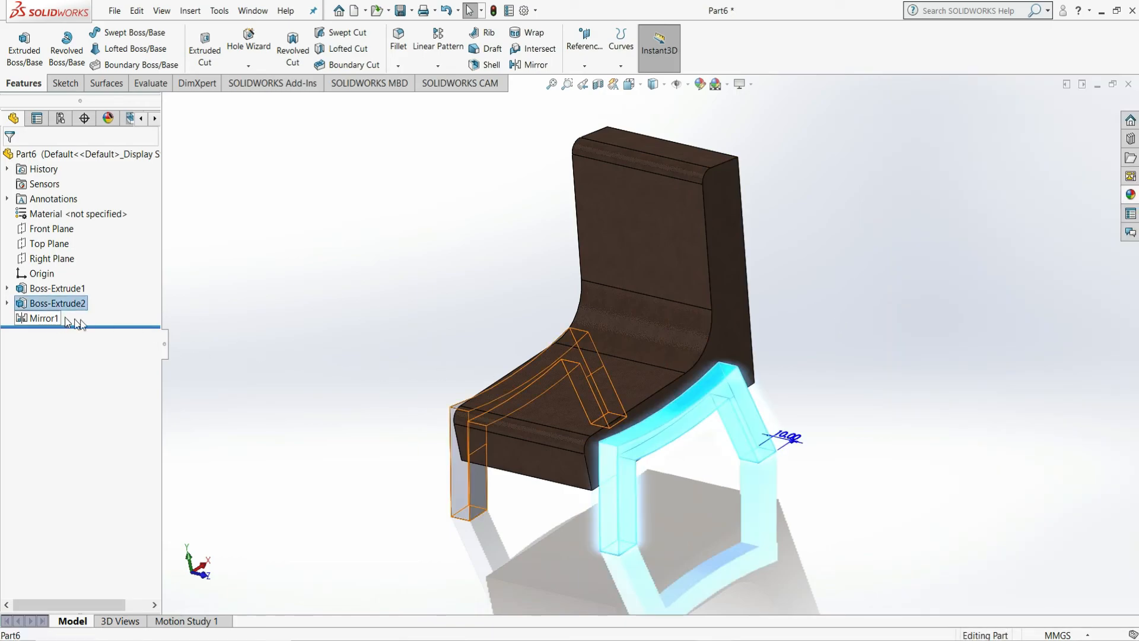
pyautogui.keyDown('ctrl'); pyautogui.click(65, 317); pyautogui.keyUp('ctrl')
pyautogui.click(1130, 194)
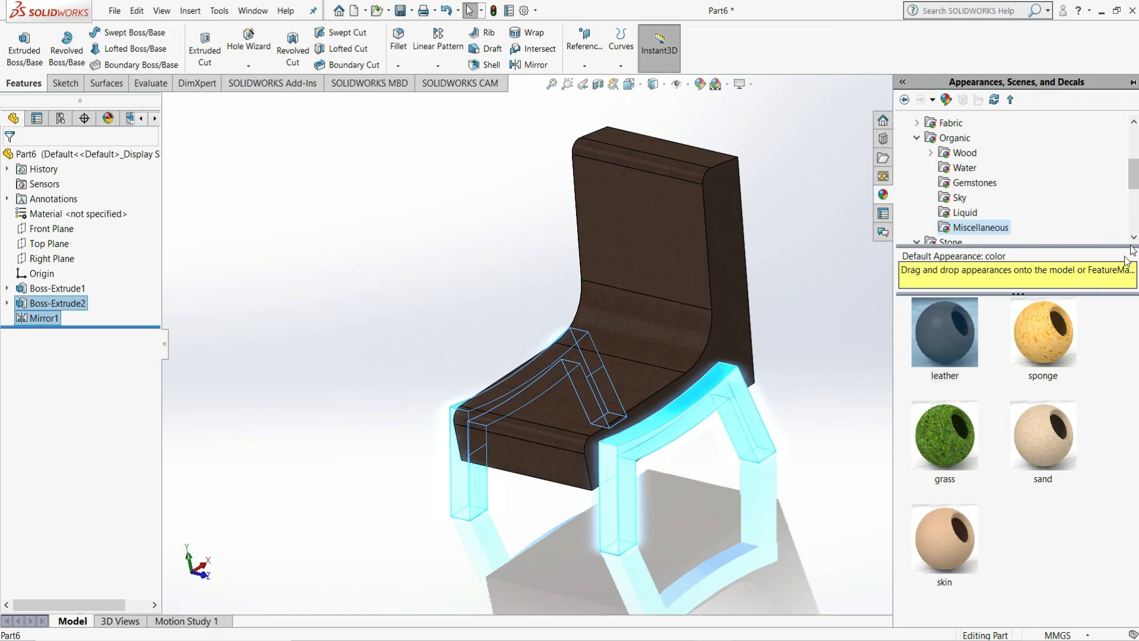
pyautogui.click(963, 153)
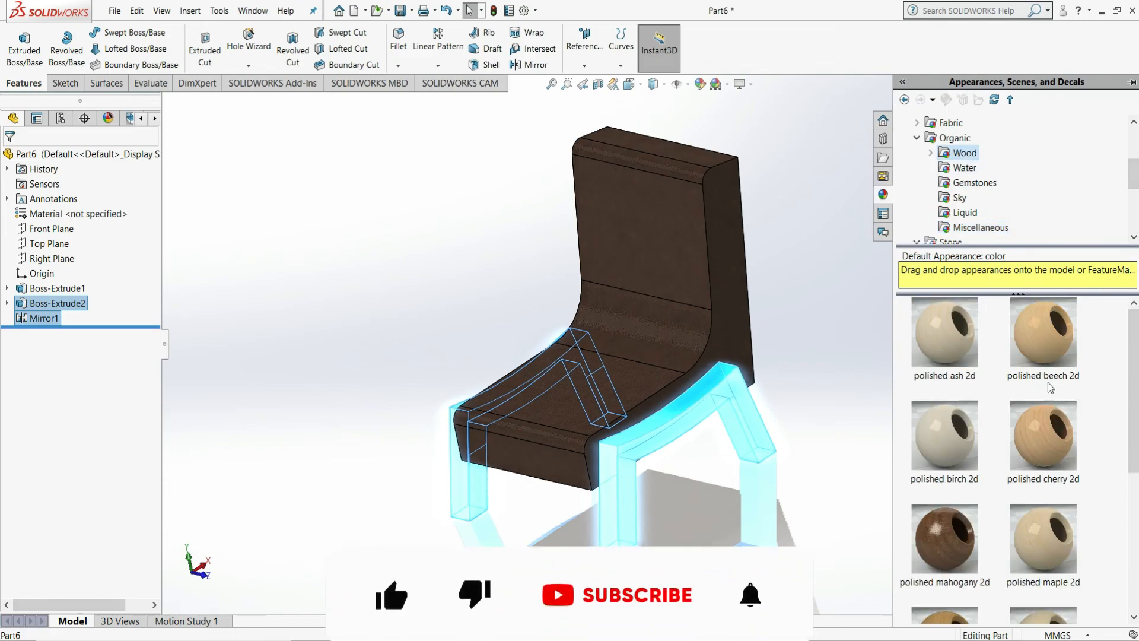
pyautogui.scroll(-5, 953, 482)
pyautogui.click(953, 482)
pyautogui.click(826, 409)
# Change the scene to a plain white background and view the finished chair at an angle
pyautogui.click(727, 84)
pyautogui.click(765, 117)
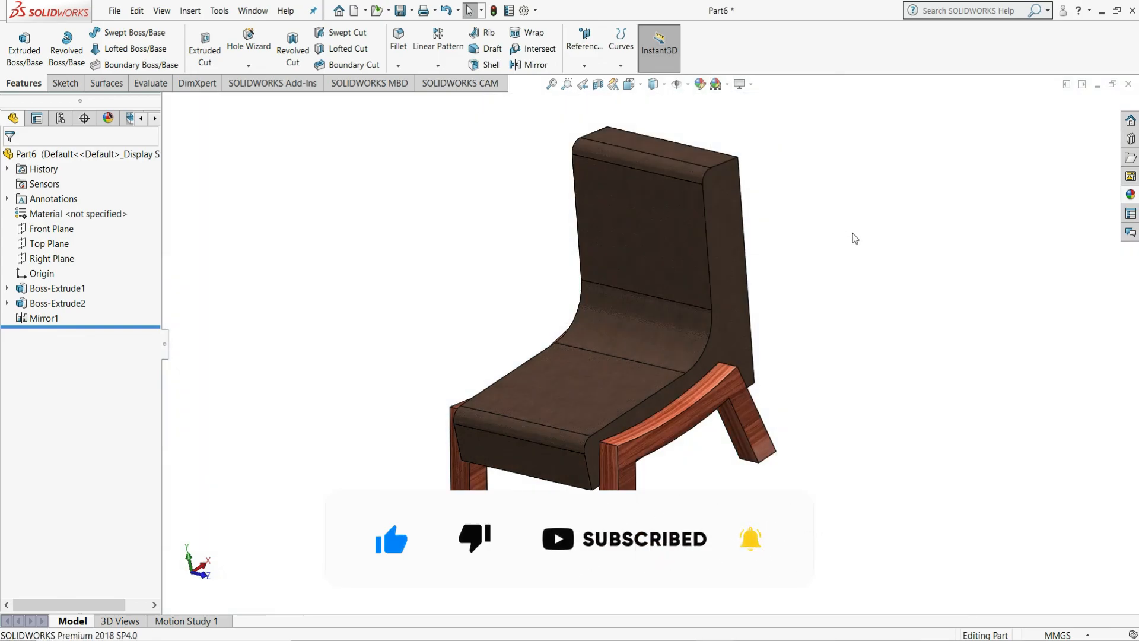
pyautogui.scroll(-2, 618, 294)
pyautogui.moveTo(823, 344); pyautogui.dragTo(804, 298, button='middle')
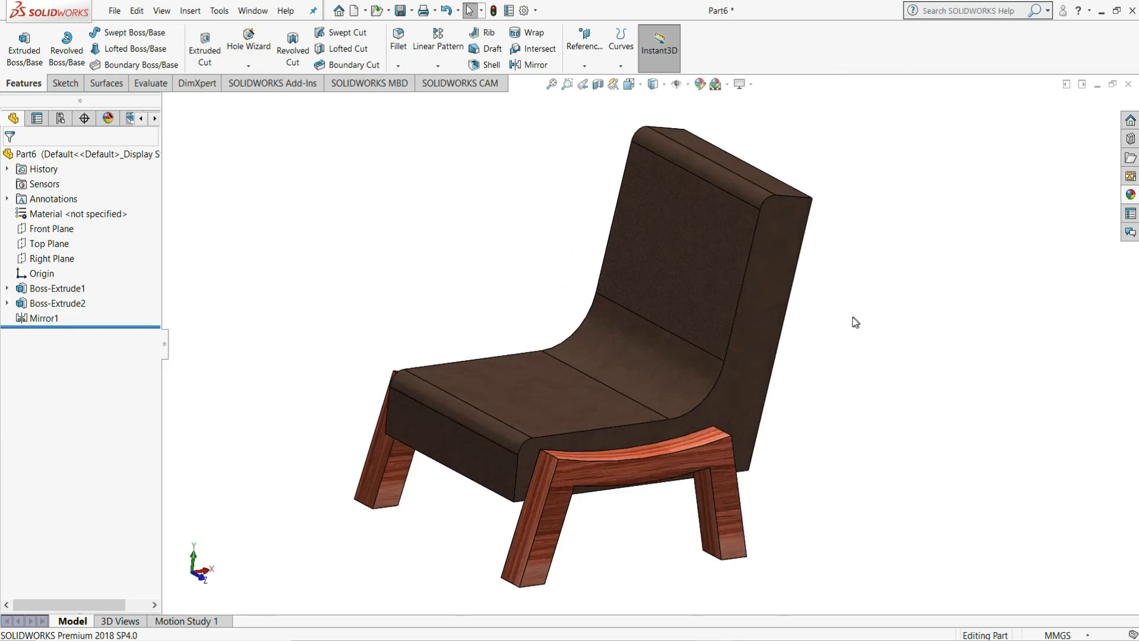